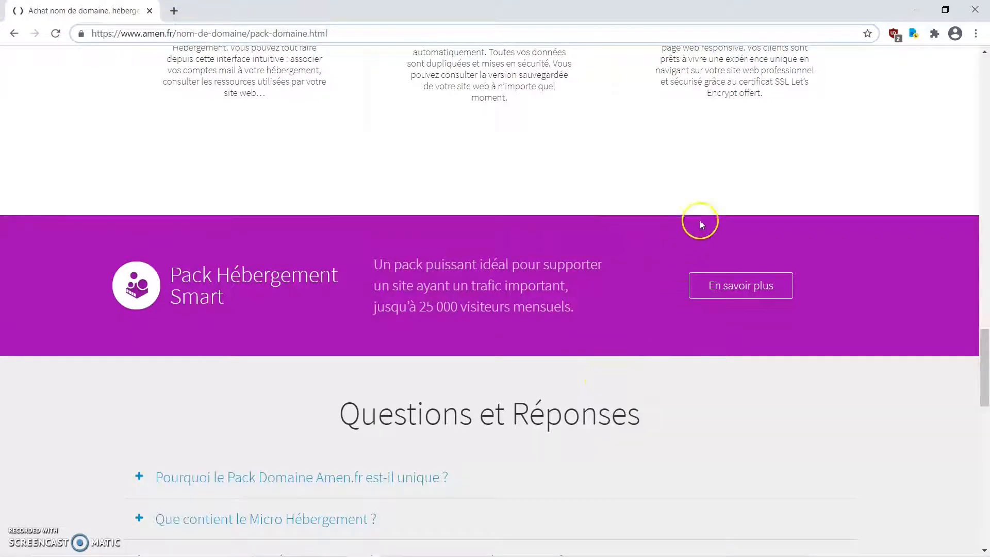
- From Espace client, allow only the selected cookies and choose 'Nouveau client? Créez un compte'
scroll(856, 178, up, 20)
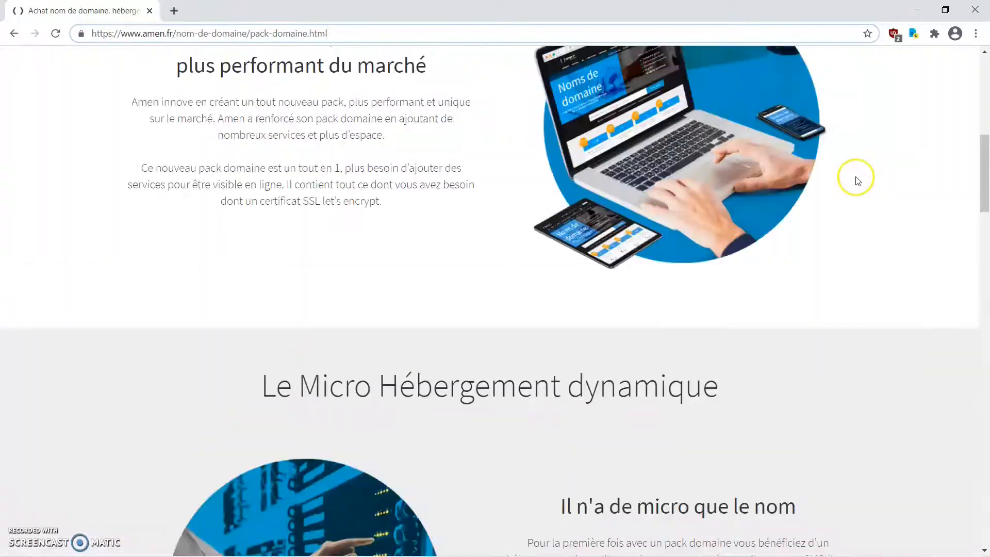
scroll(856, 178, up, 2)
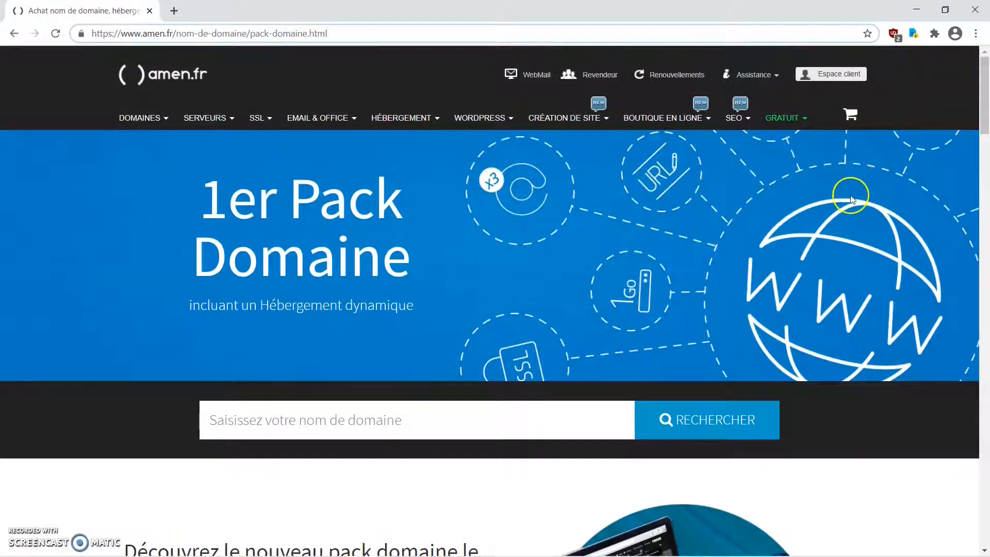
click(831, 77)
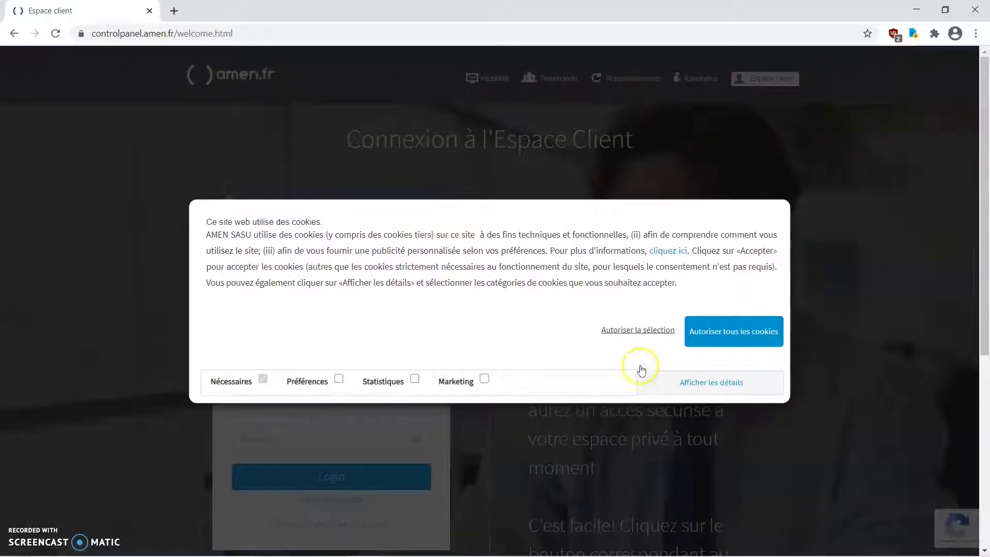
click(637, 331)
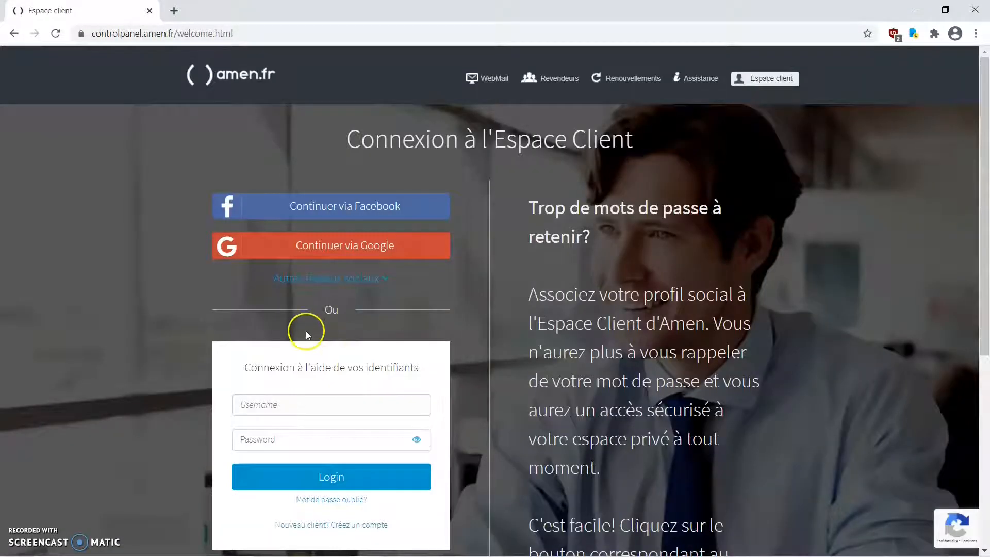
scroll(257, 332, down, 3)
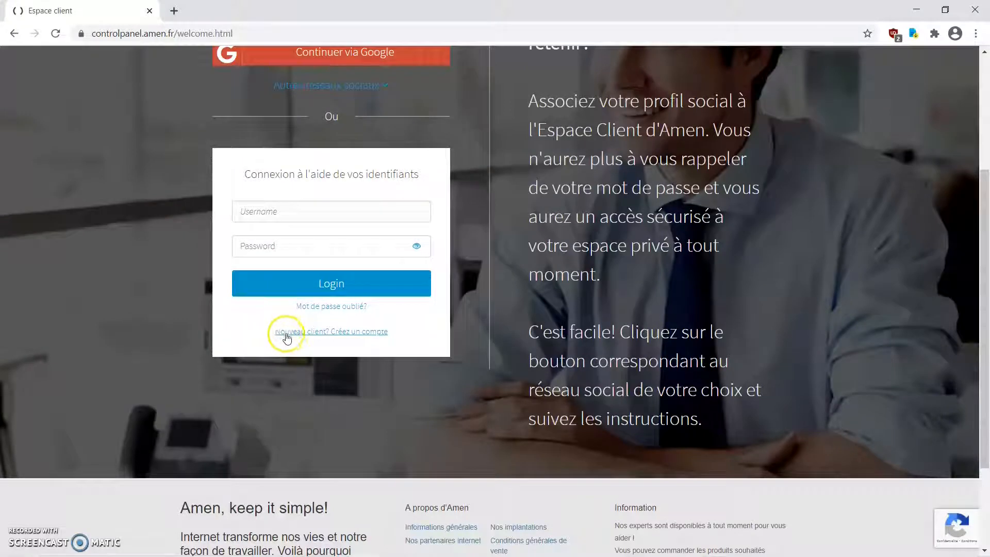
click(342, 332)
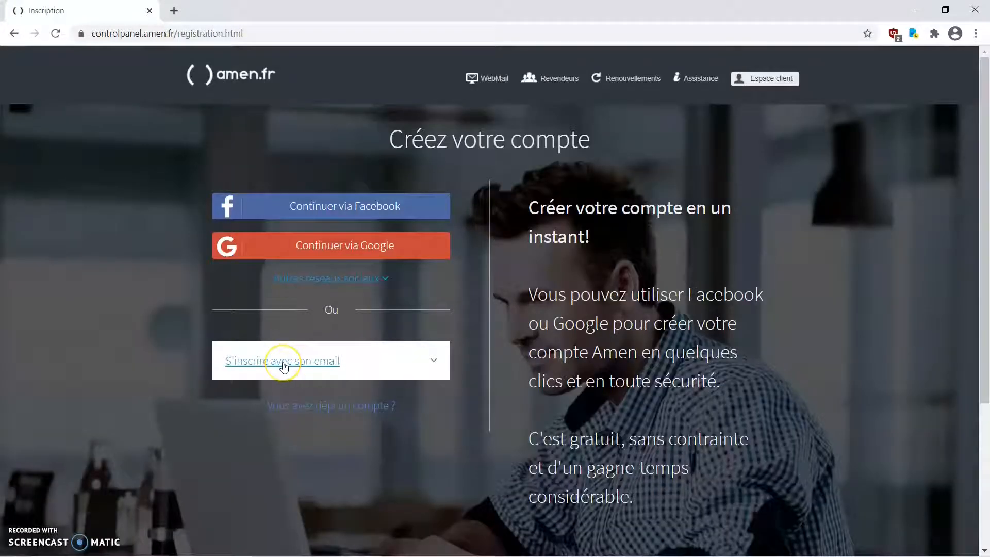
- Expand the e-mail sign-up form and bring up KeePass with its Amen.fr account entries
click(320, 363)
scroll(320, 360, down, 2)
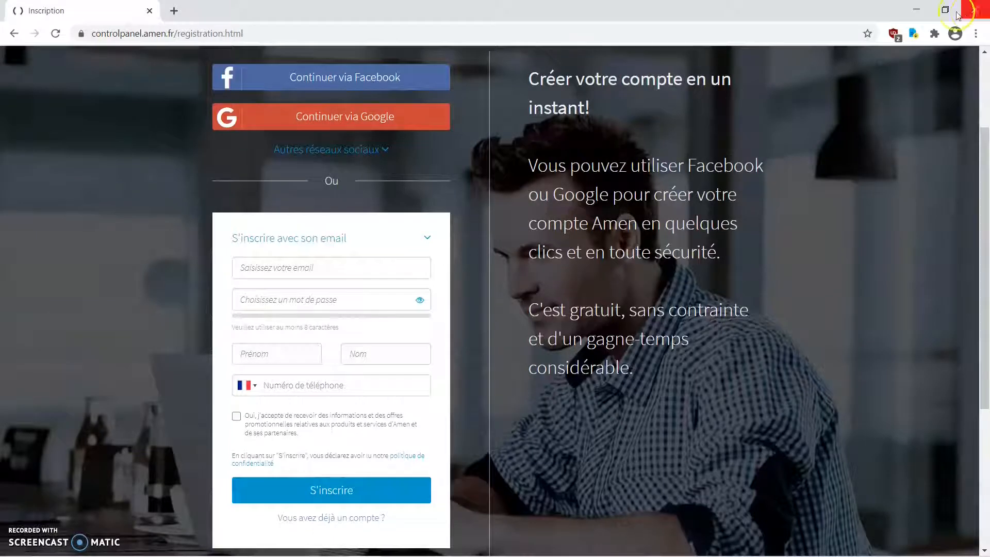
mouse_move(645, 550)
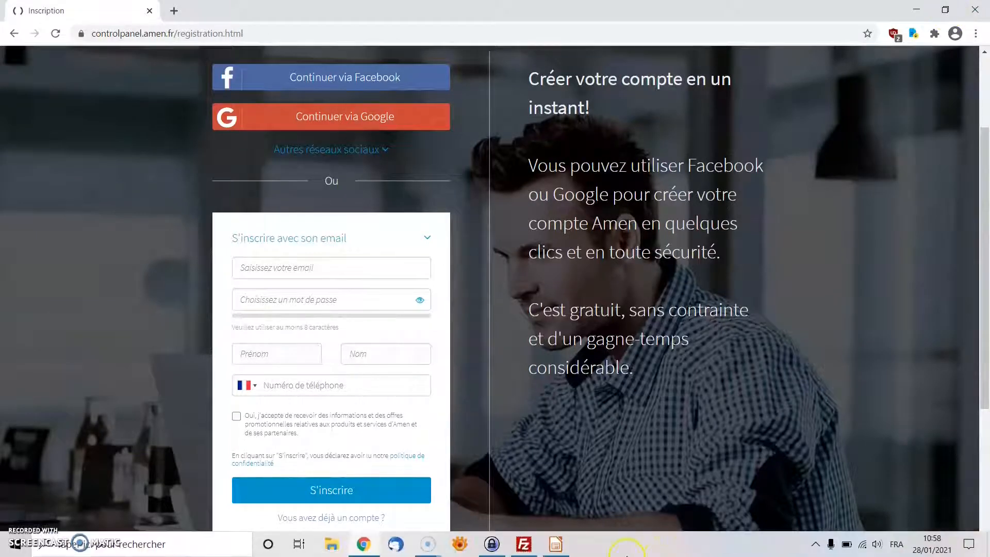
click(492, 546)
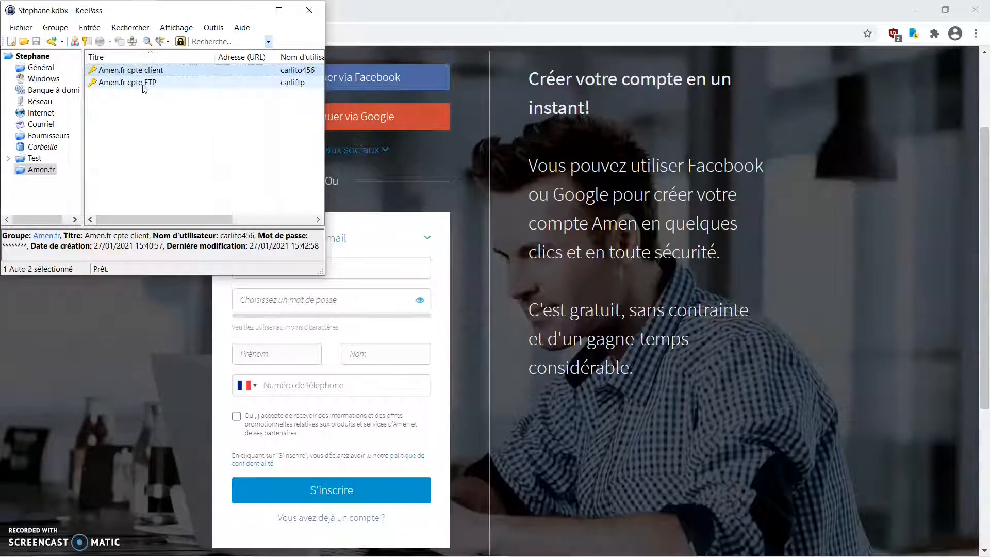
- Put Chrome beside KeePass and paste the client account's stored username into the email field
click(948, 7)
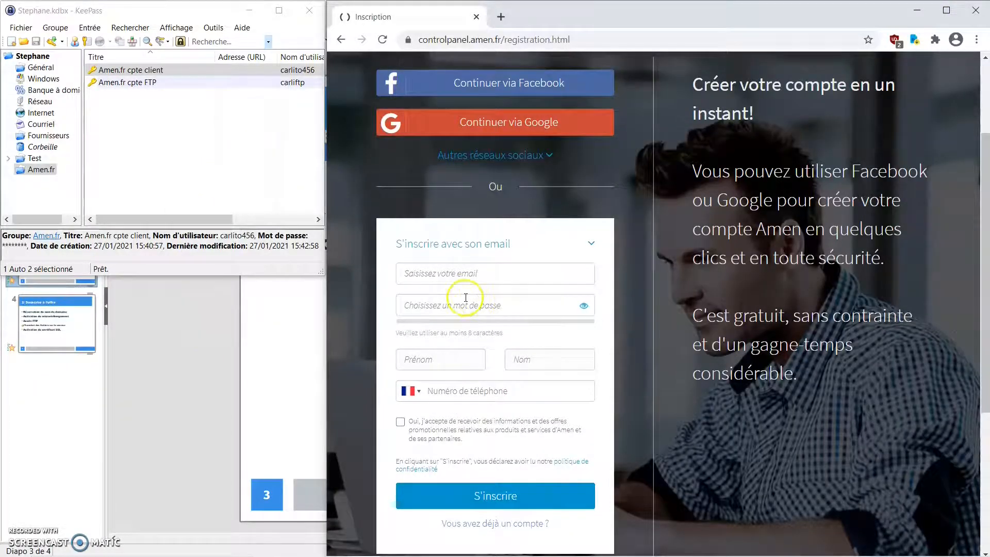
click(441, 274)
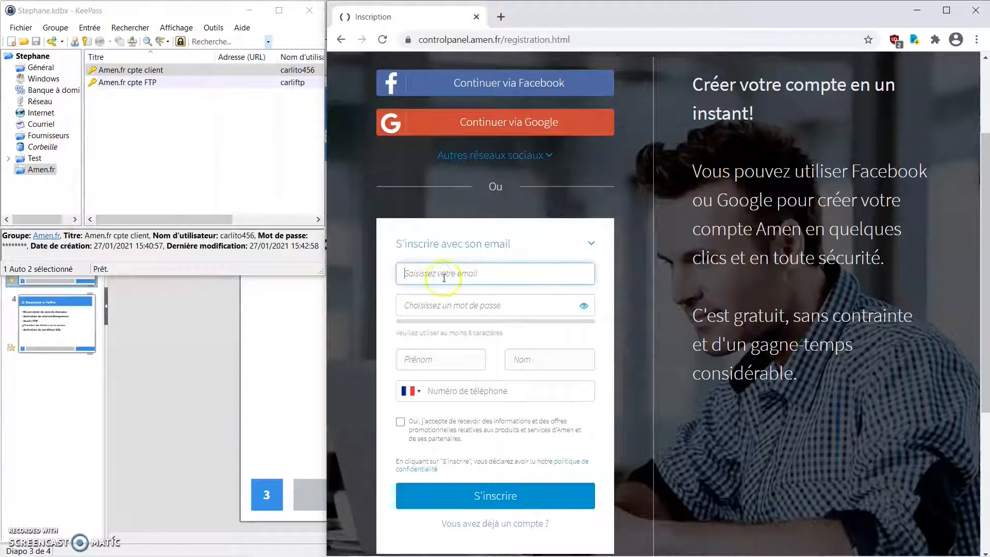
right_click(157, 70)
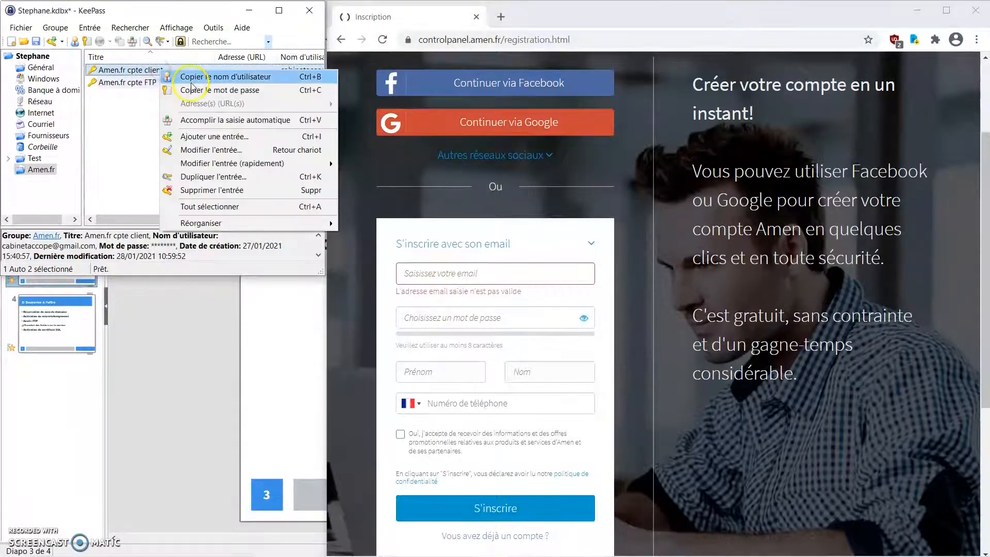
click(181, 73)
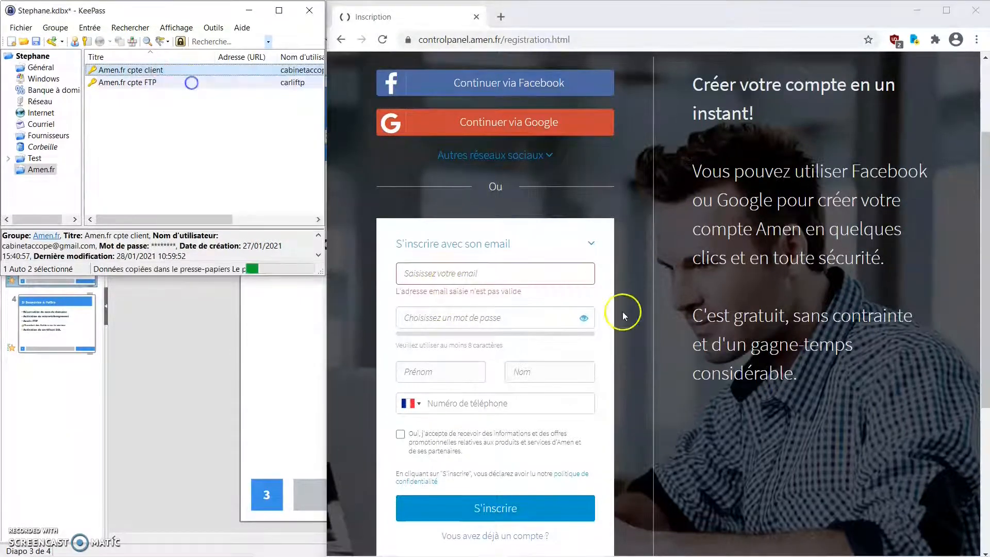
click(501, 277)
key(ctrl+v)
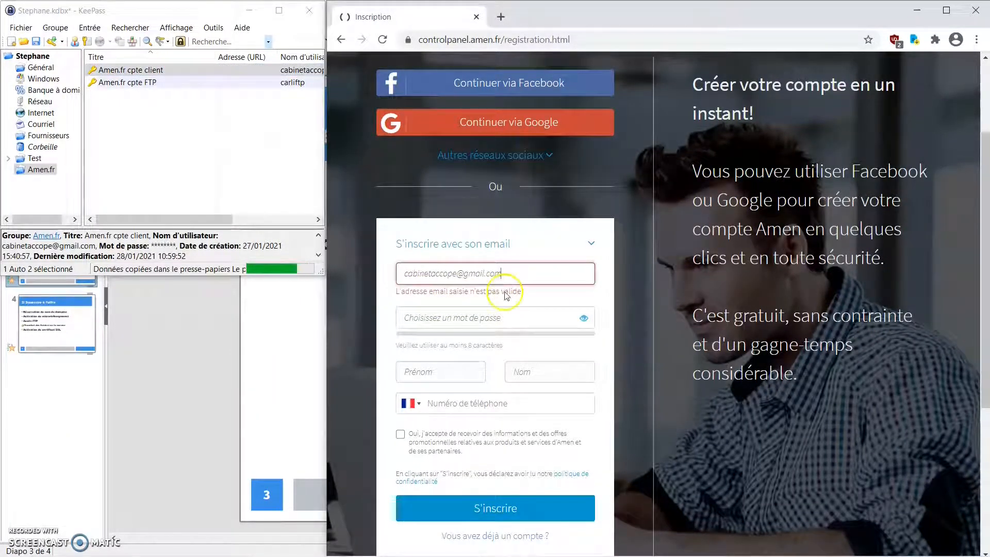
- Copy the client account password from KeePass and paste it into the password field
click(498, 316)
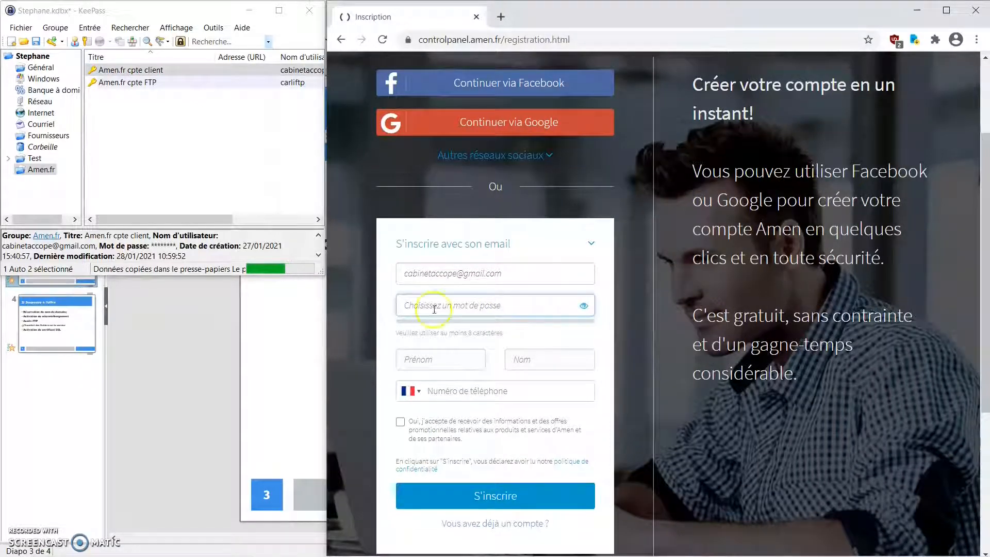
right_click(166, 72)
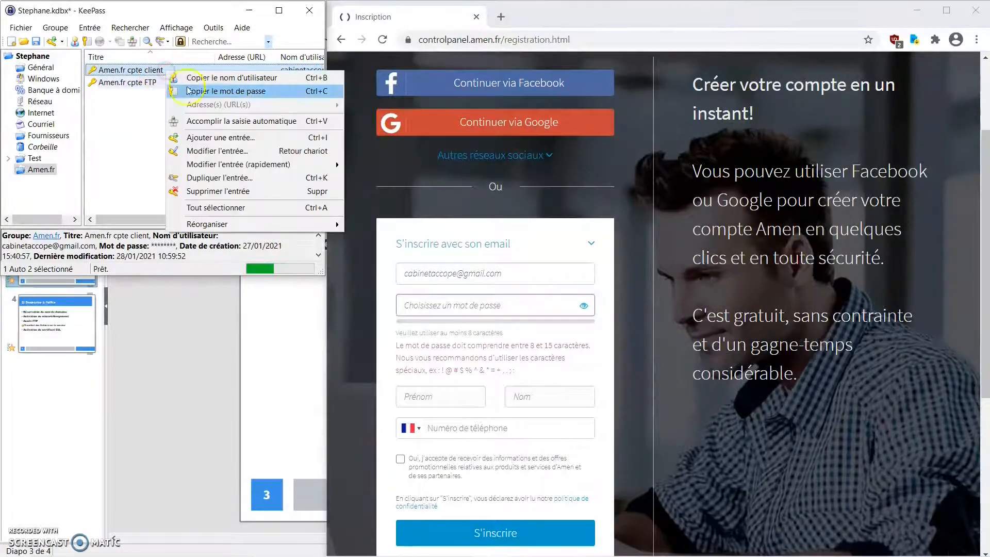
click(226, 91)
click(487, 305)
key(ctrl+v)
- Enter the first name, last name and phone number, opt in to offers, and submit the form
click(428, 397)
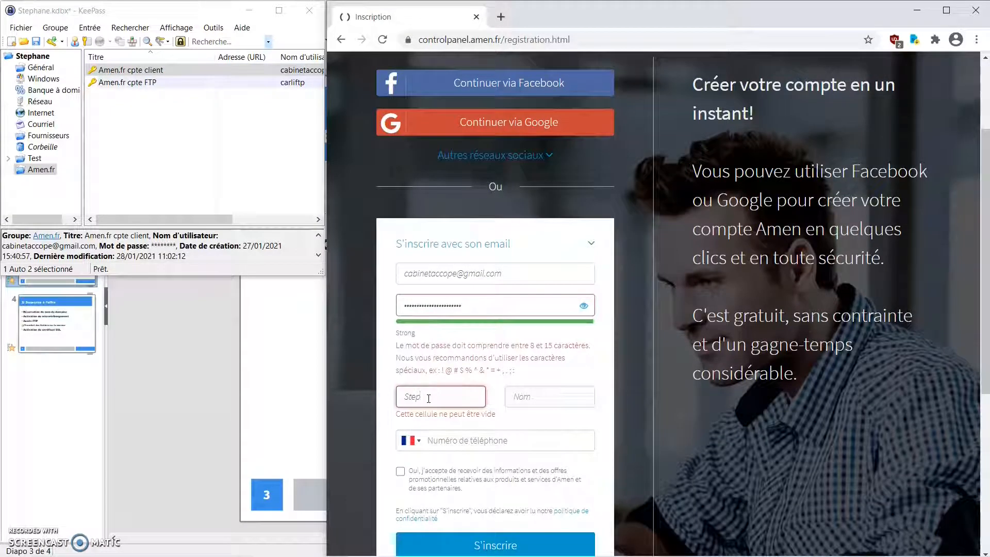
text(Stephane)
click(530, 393)
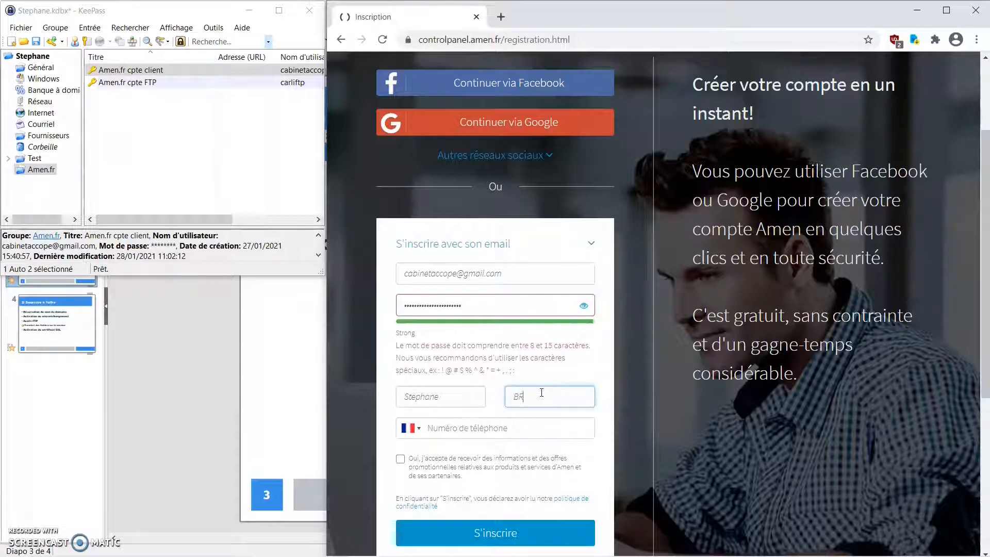
click(516, 428)
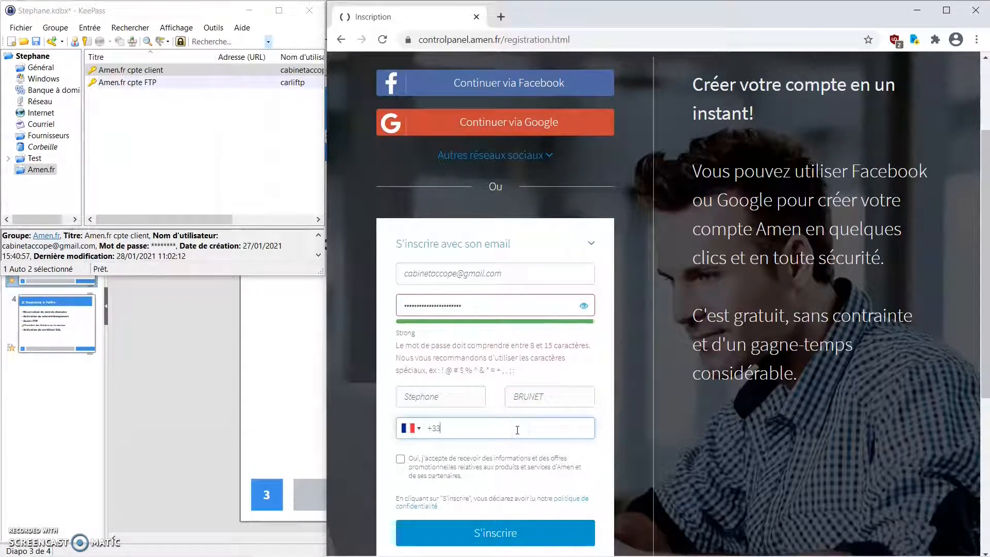
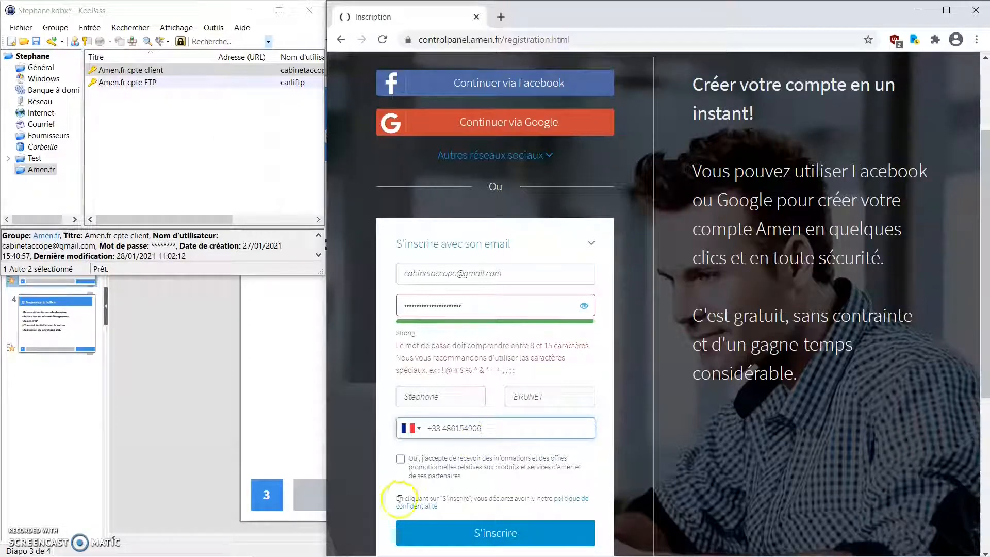
click(400, 459)
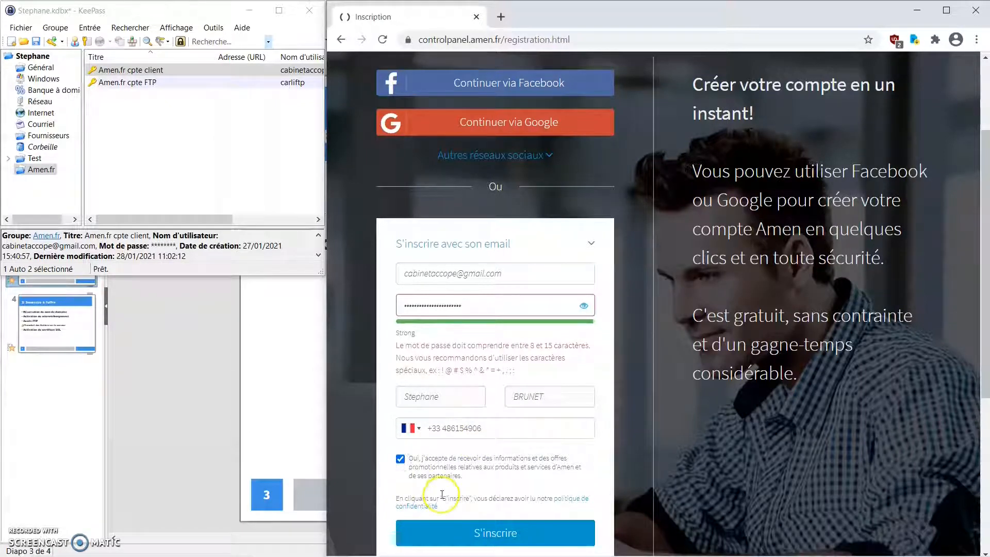
scroll(442, 490, down, 3)
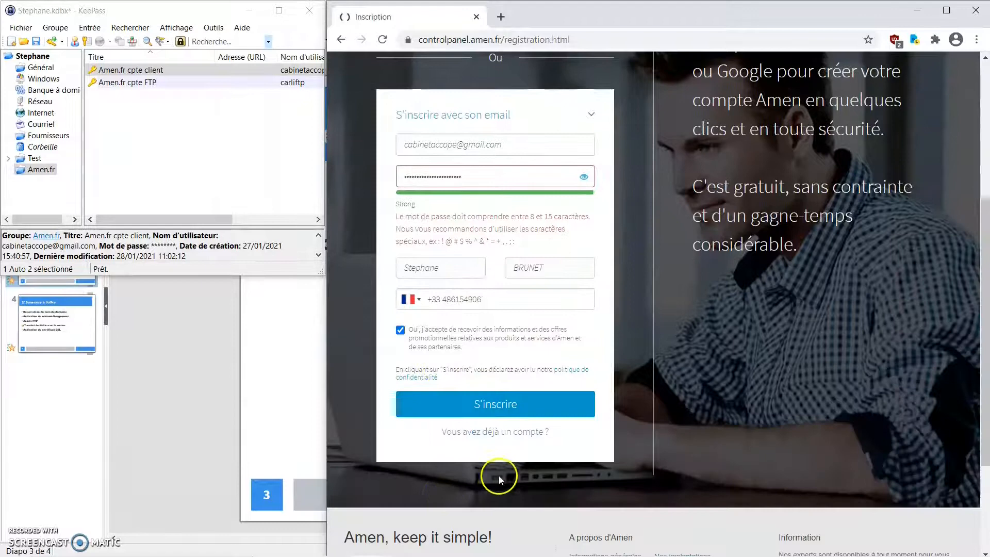
click(500, 404)
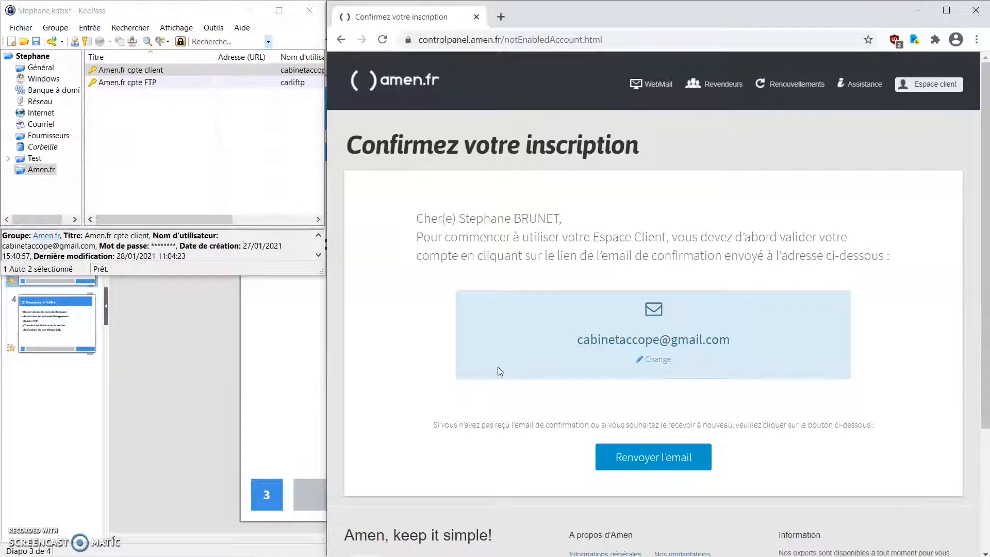
- In Thunderbird, open Amen's address-verification e-mail and follow its CONFIRMEZ VOTRE INSCRIPTION link
mouse_move(560, 555)
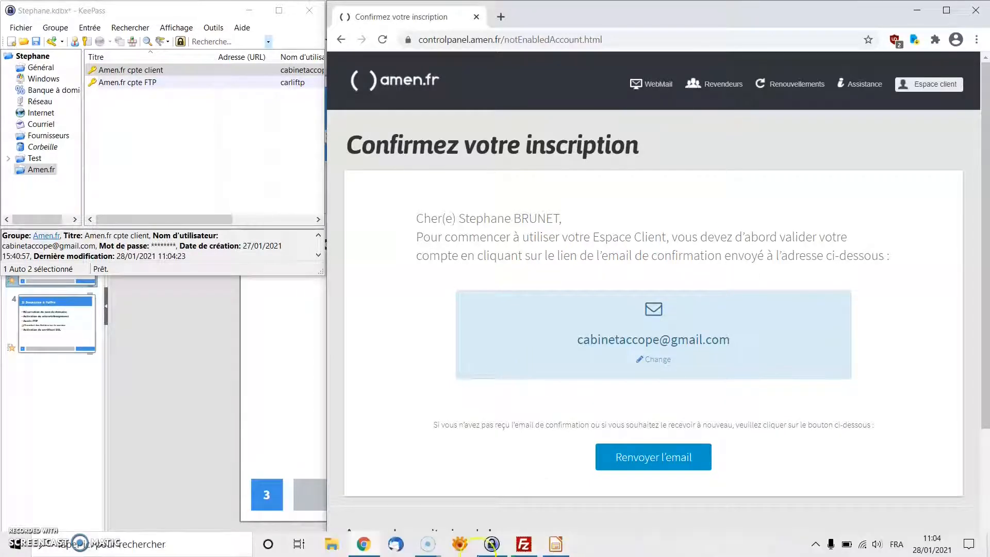
click(400, 550)
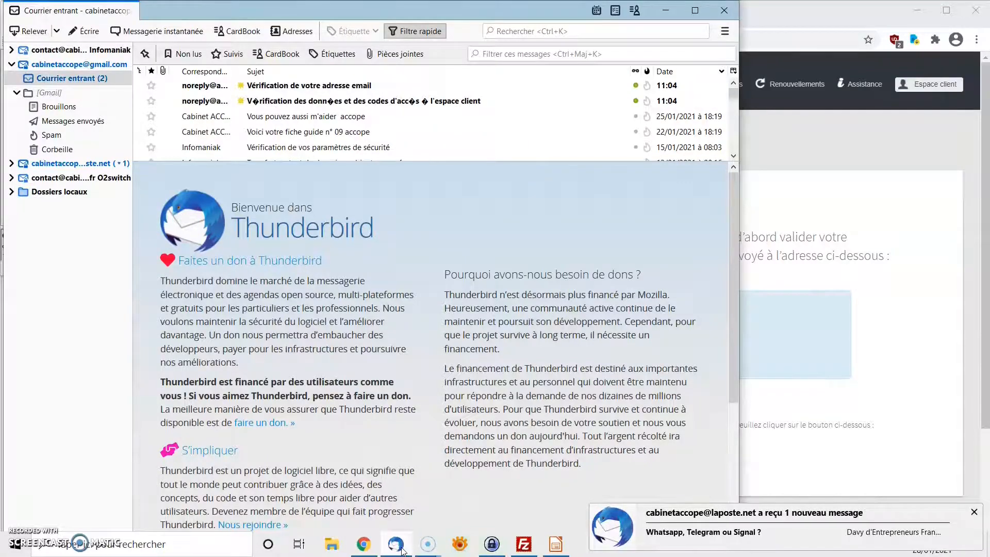
click(354, 101)
click(406, 172)
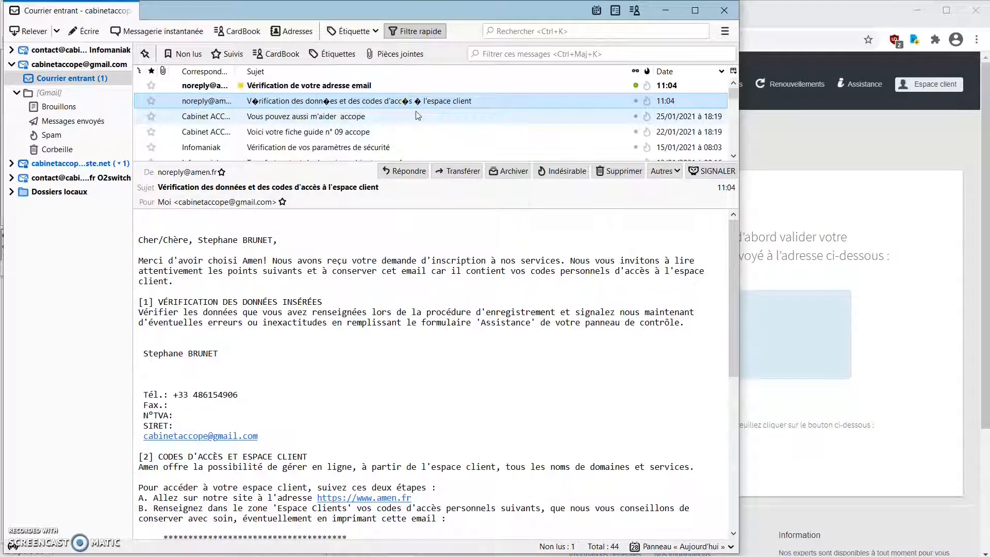
click(309, 86)
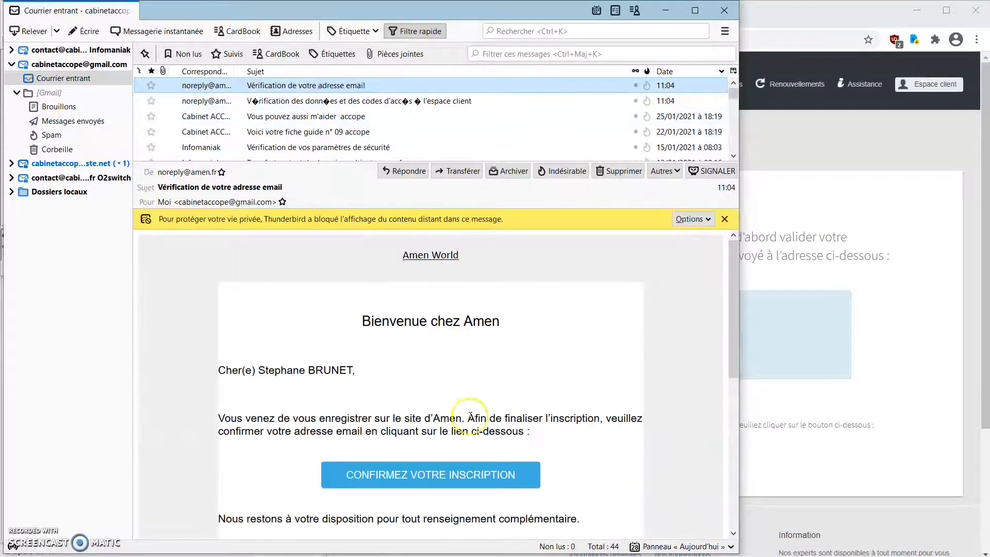
click(446, 482)
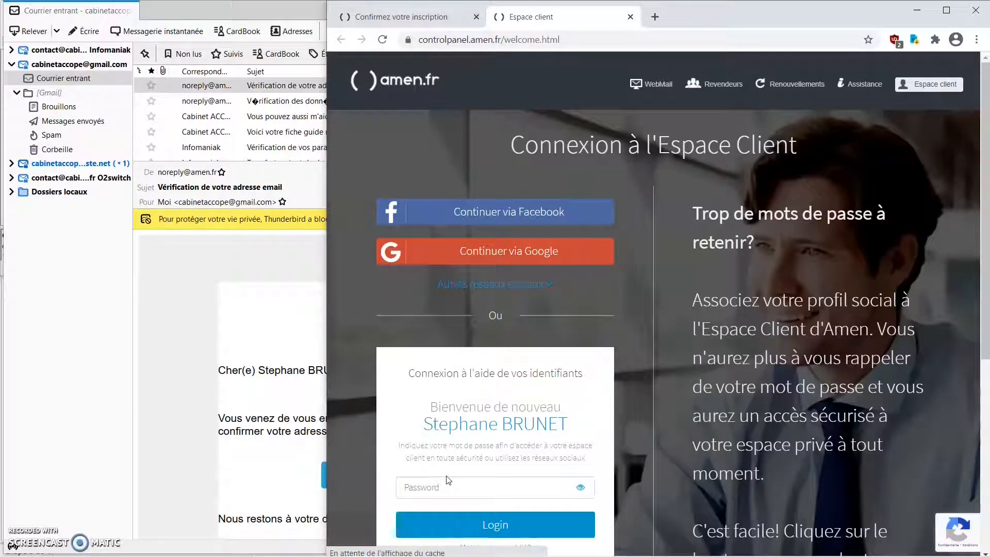
- Log in with the password from KeePass's 'Amen.fr cpte client' entry, then return to the amen.fr home page
click(450, 484)
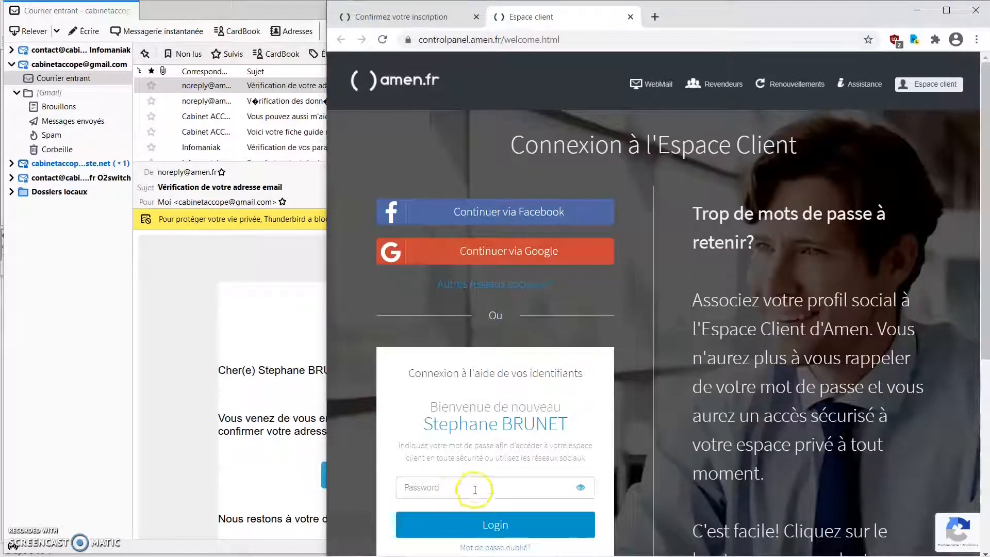
click(466, 492)
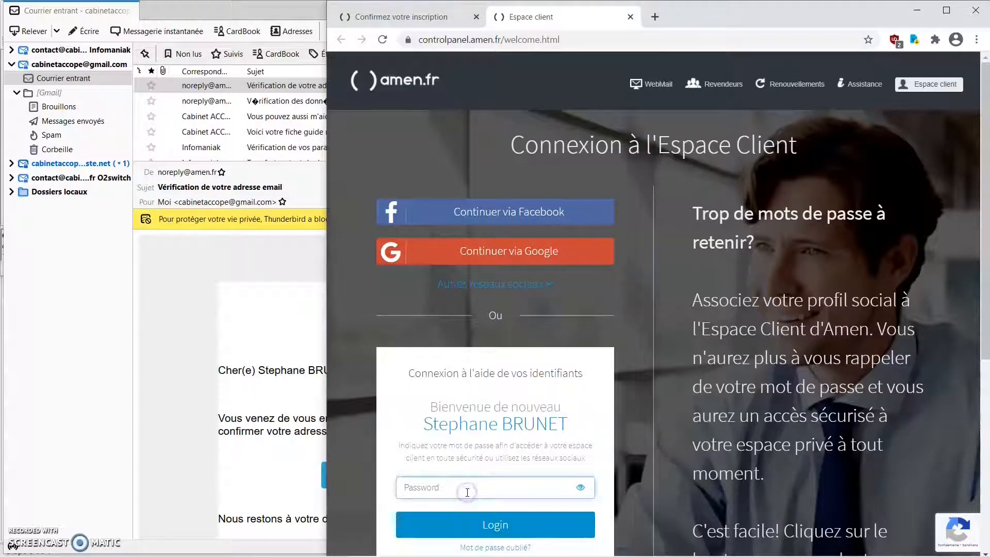
click(433, 486)
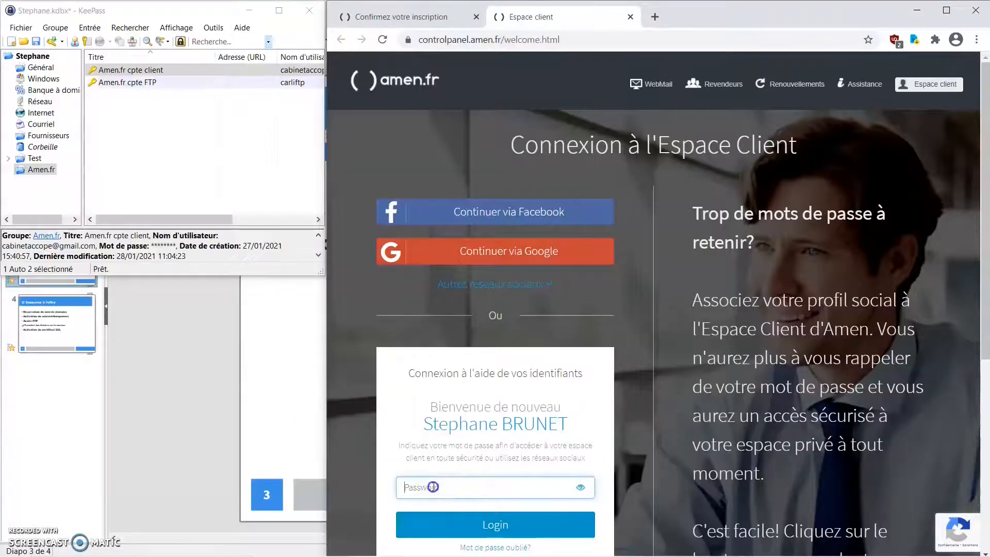
right_click(185, 66)
click(227, 89)
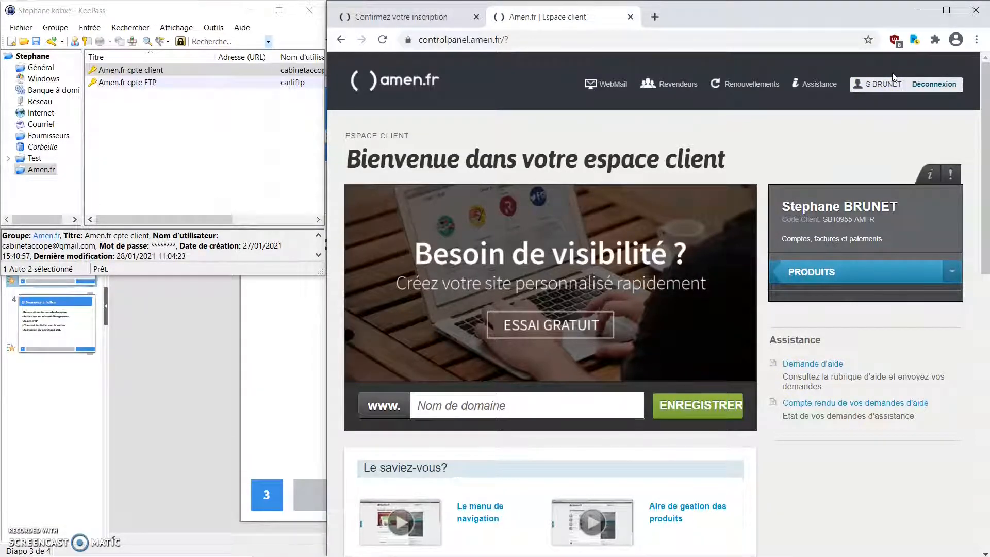
click(854, 84)
click(401, 83)
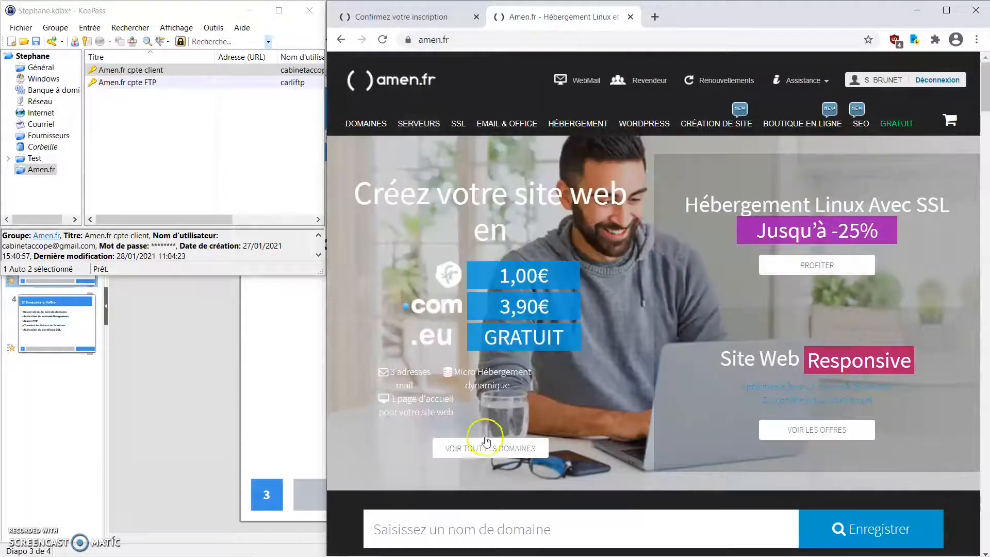
- Scroll to the home-page domain search box and type accope.online into it
scroll(539, 441, down, 3)
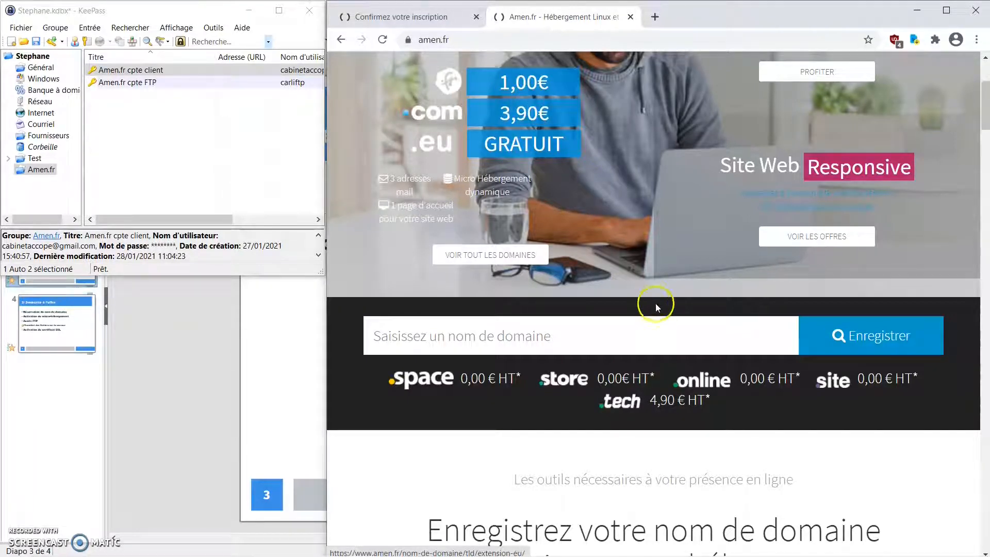
click(709, 378)
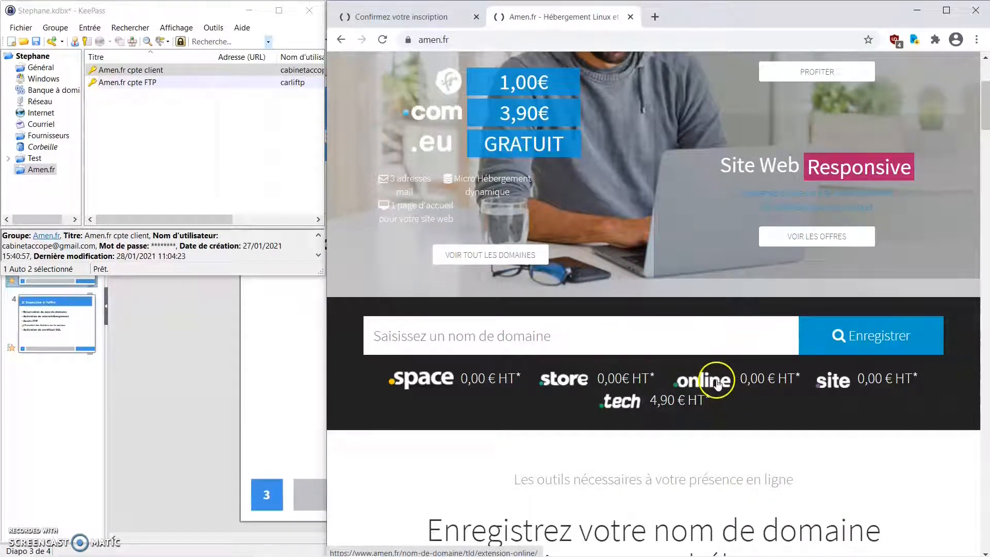
click(624, 339)
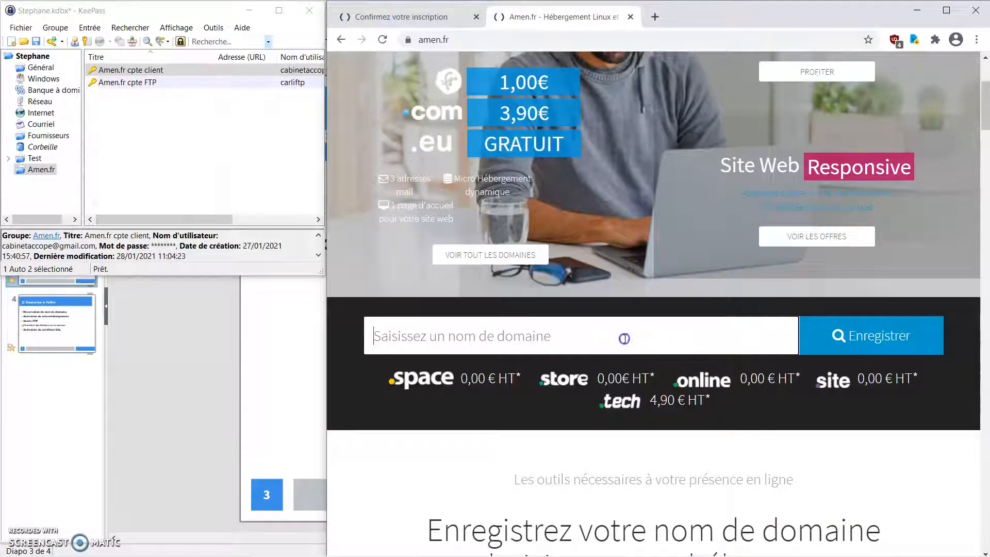
text(accope.online)
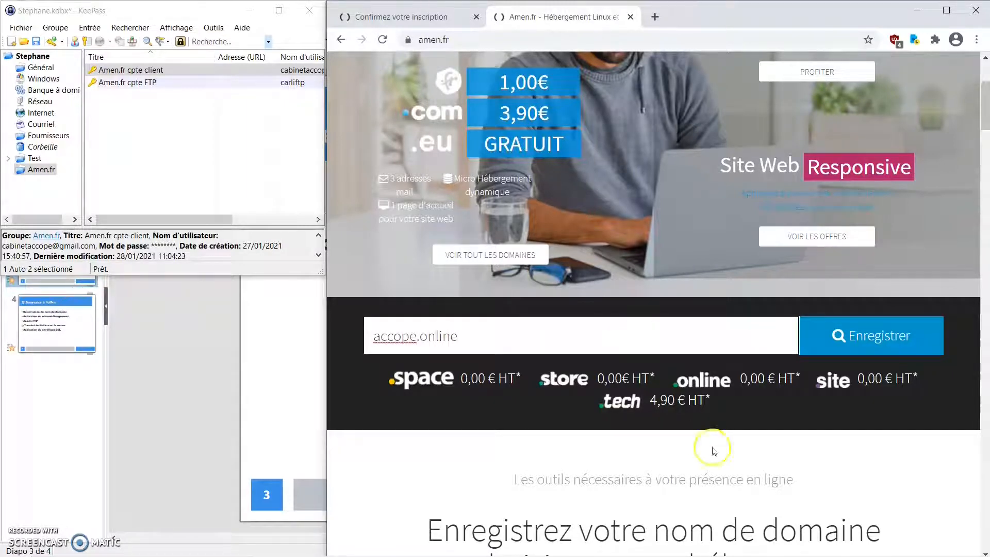
- Check accope.online, find it unavailable, and add the free accope.fun to the cart
click(872, 337)
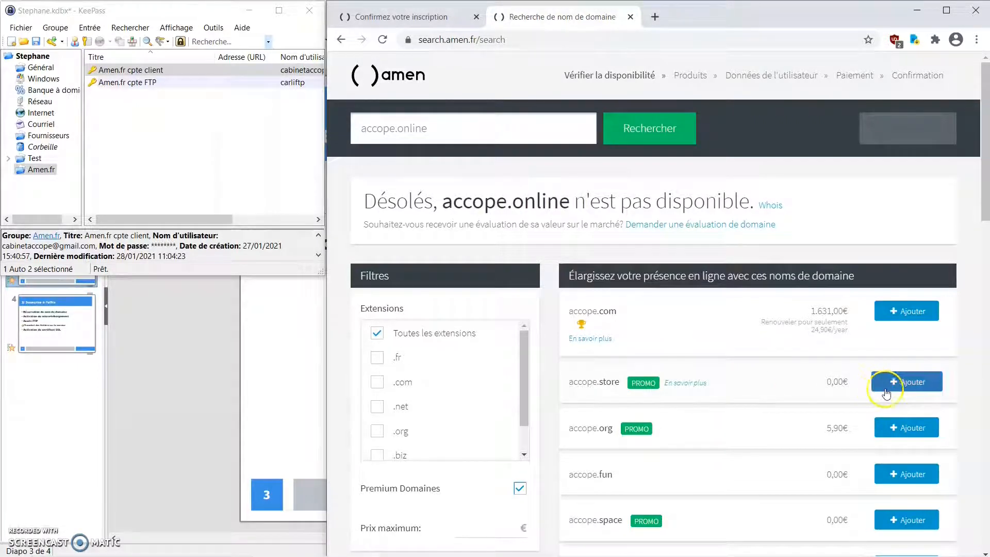
scroll(964, 353, down, 3)
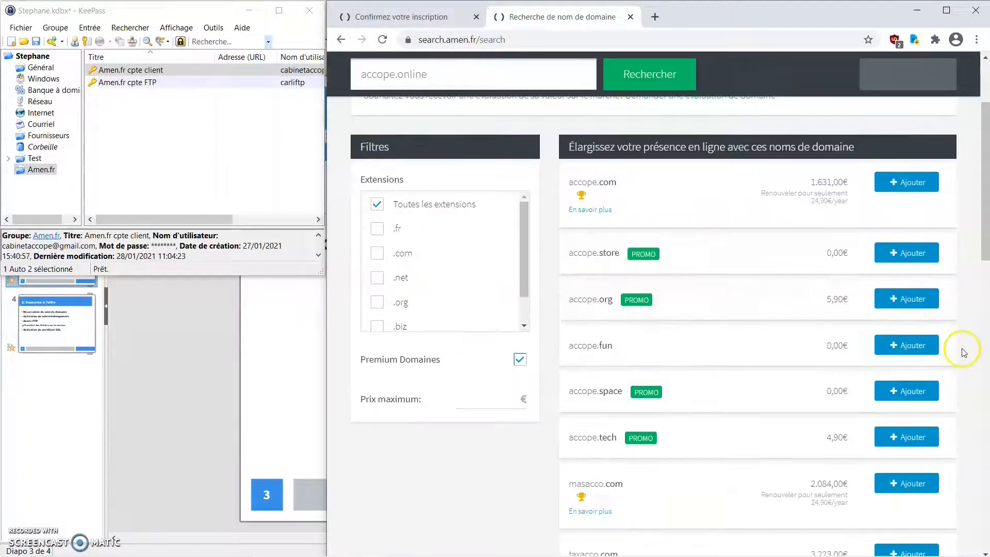
click(915, 350)
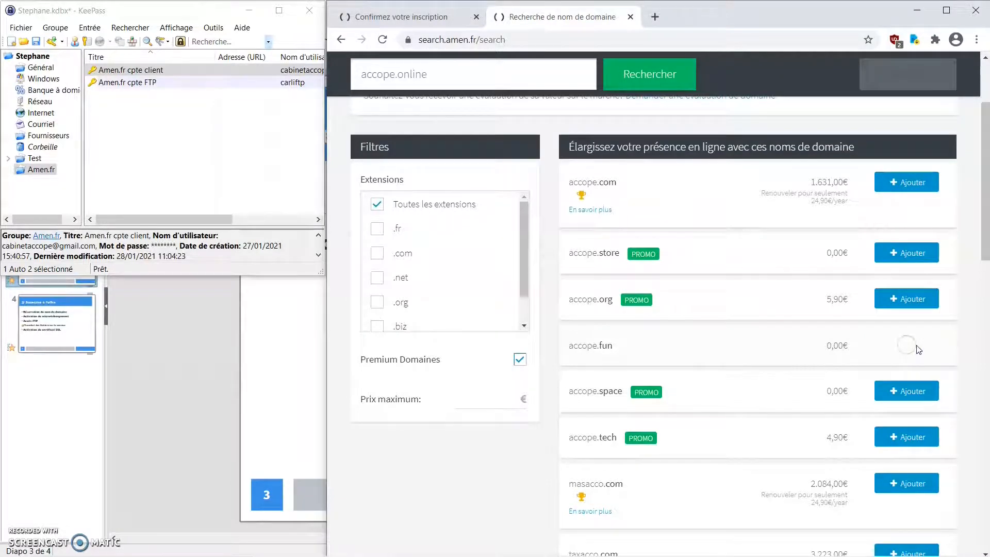
scroll(810, 420, down, 10)
scroll(747, 420, down, 2)
scroll(807, 420, up, 15)
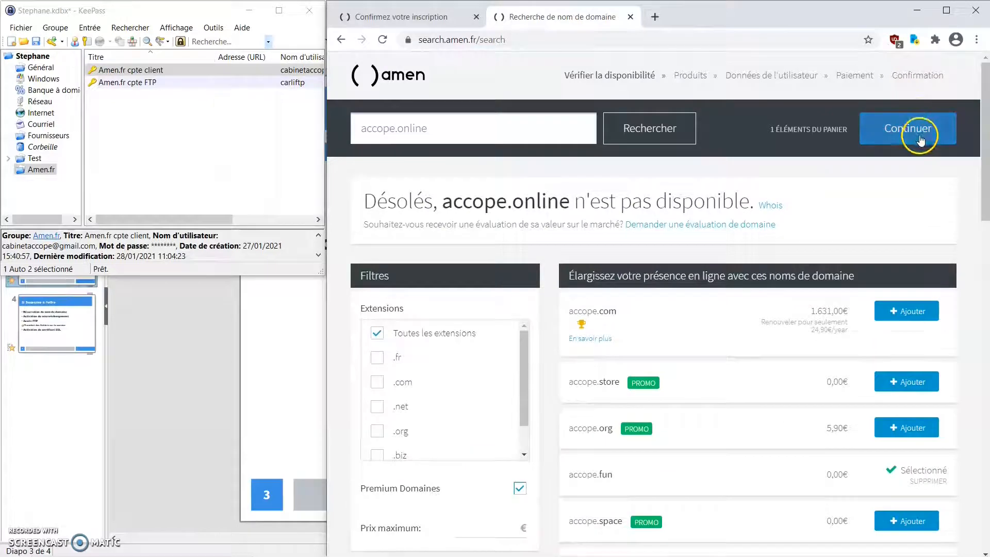
- Continue the order and scroll through the hosting, site-builder and security add-ons
click(917, 129)
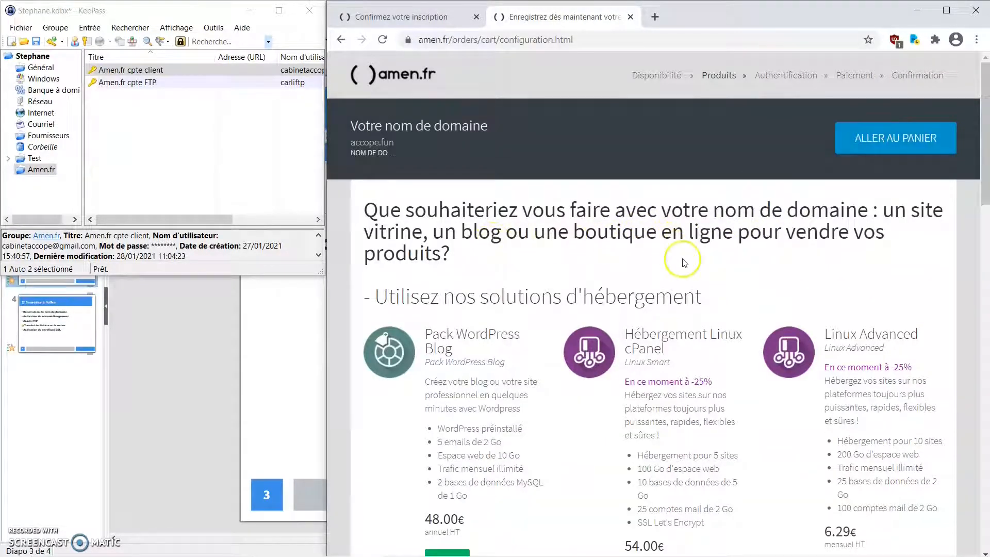
scroll(682, 262, down, 5)
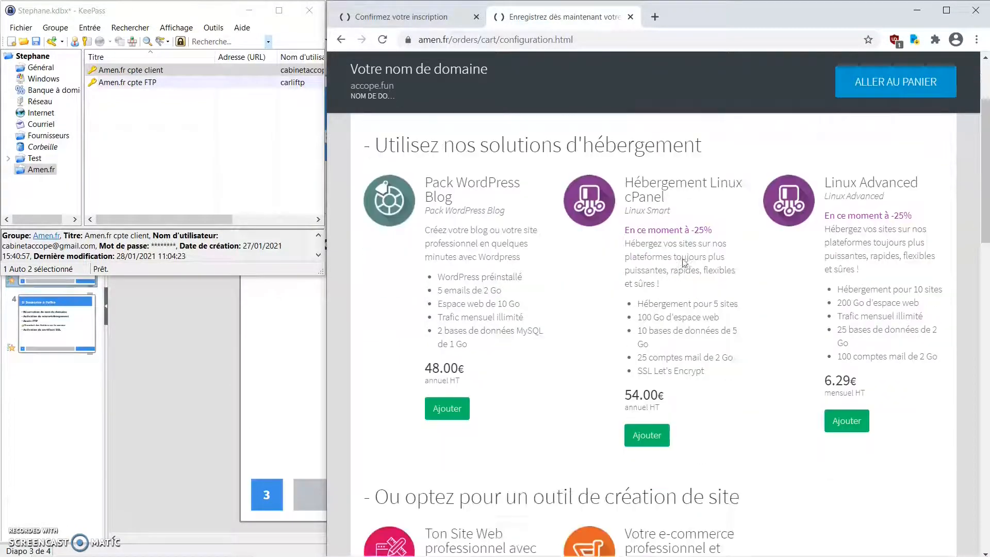
scroll(682, 260, down, 3)
scroll(682, 260, down, 2)
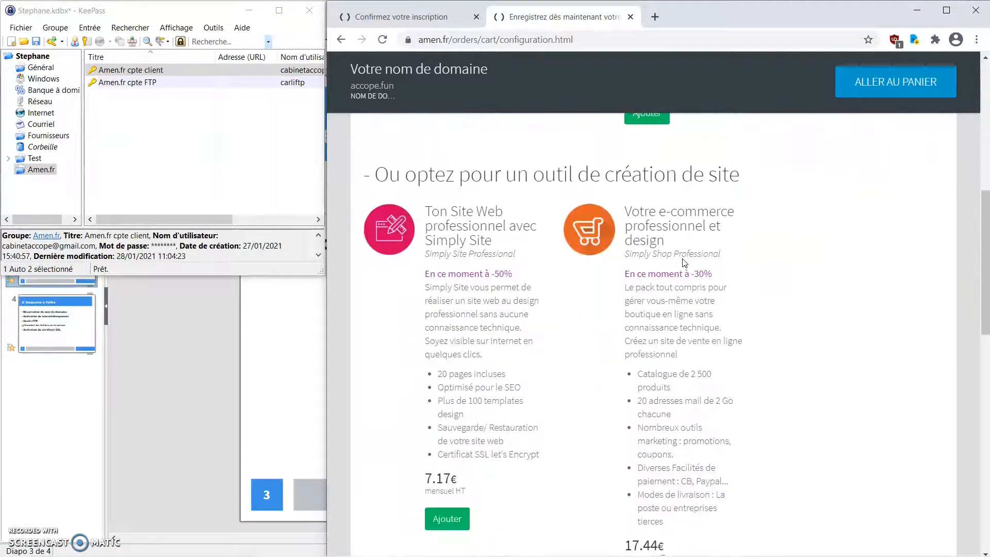
scroll(683, 259, up, 7)
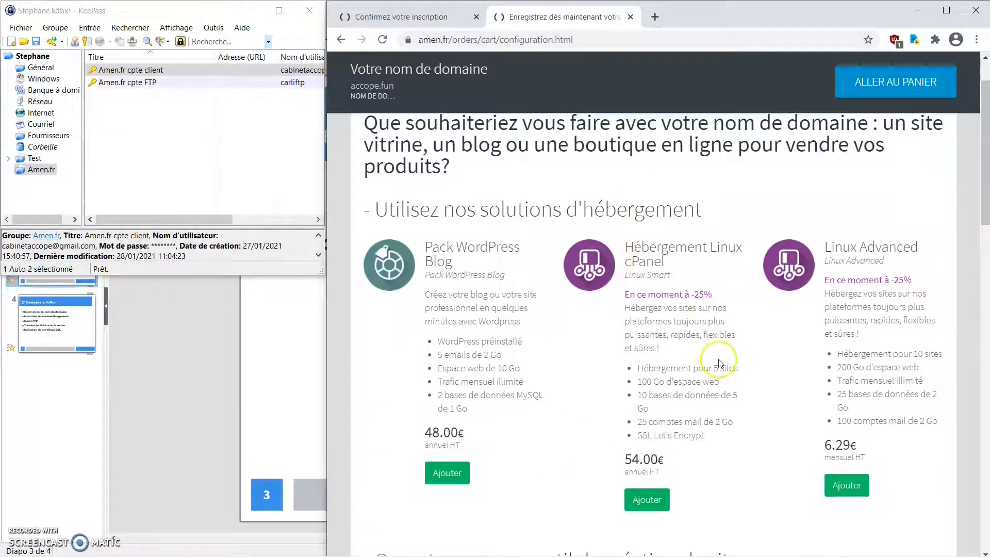
scroll(721, 364, down, 3)
scroll(720, 363, down, 2)
scroll(720, 364, down, 2)
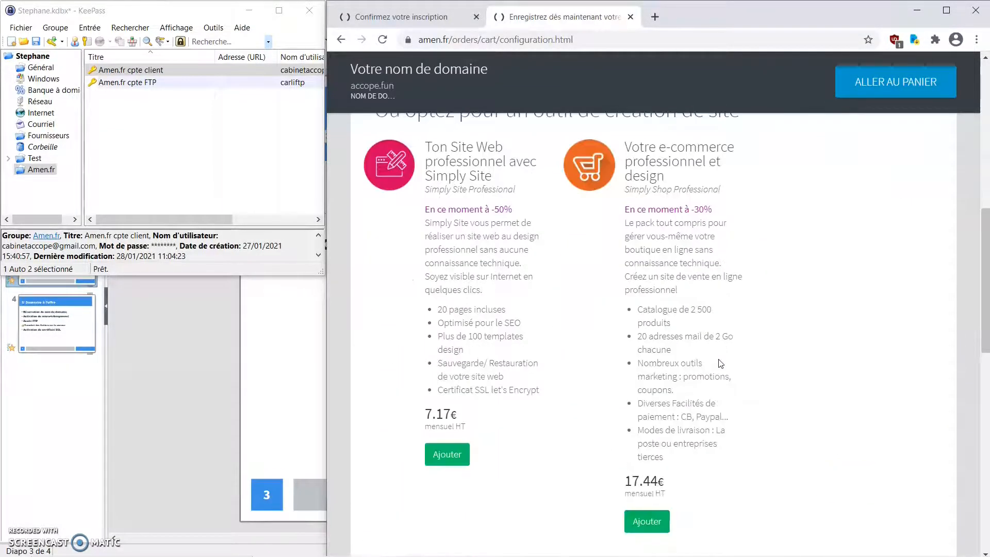
scroll(720, 363, up, 1)
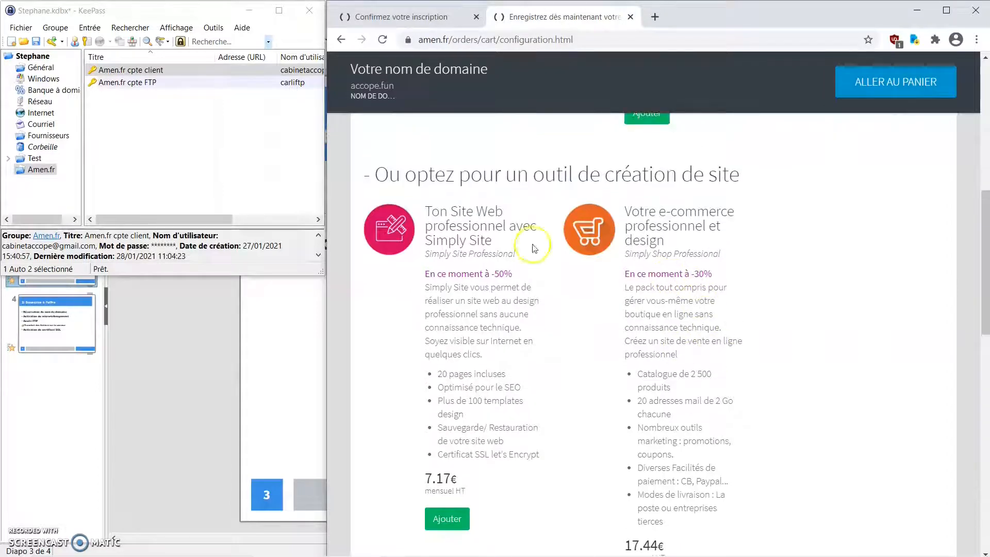
scroll(559, 279, down, 2)
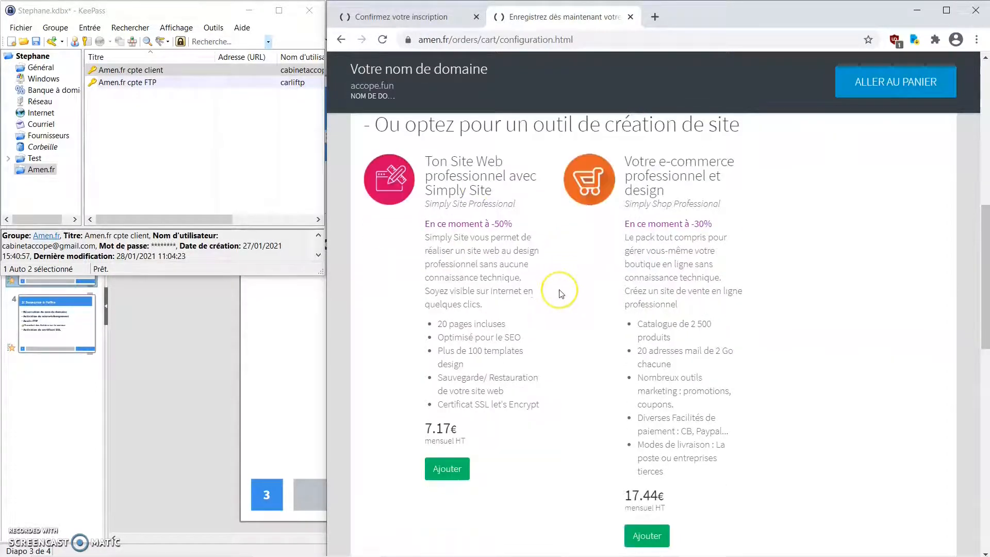
scroll(561, 294, down, 4)
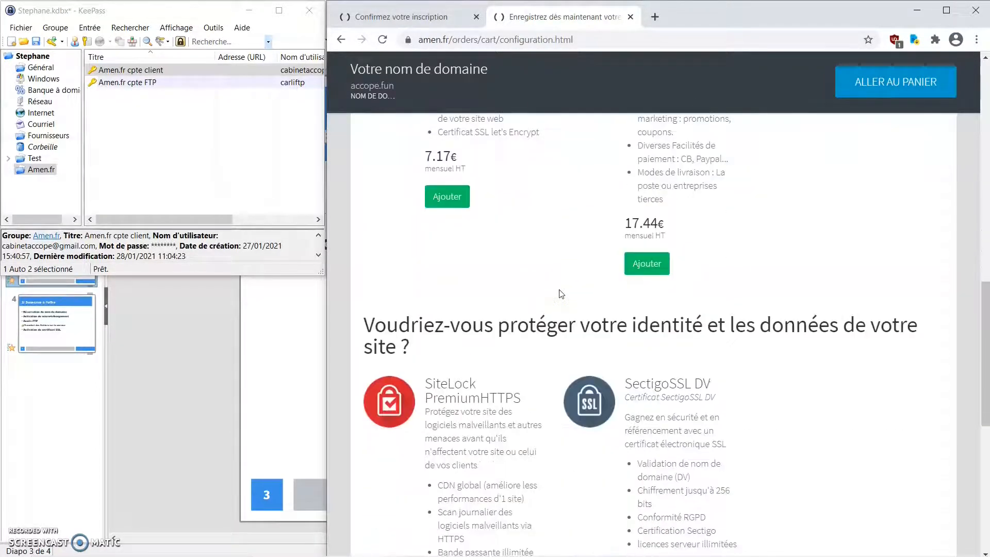
scroll(561, 294, down, 1)
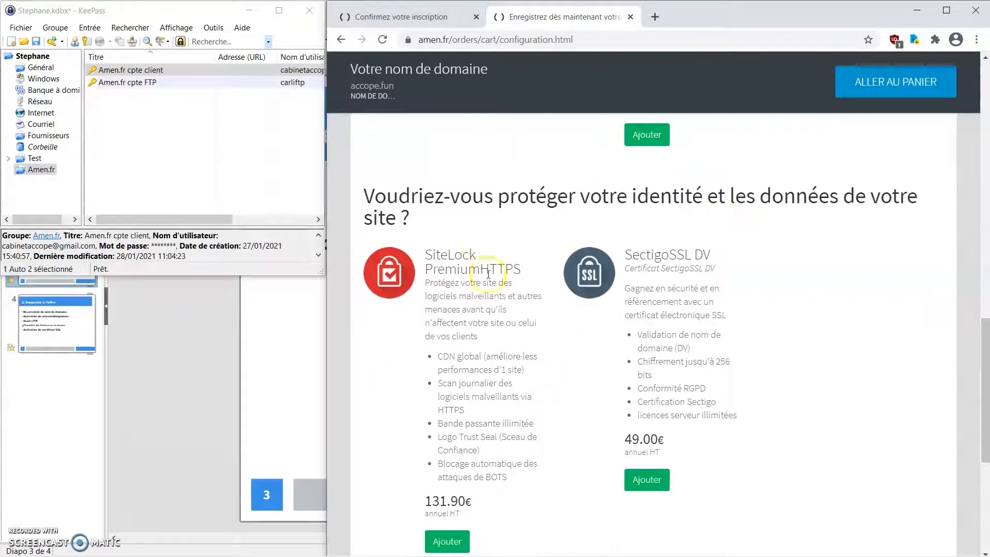
scroll(541, 368, down, 4)
scroll(542, 367, down, 1)
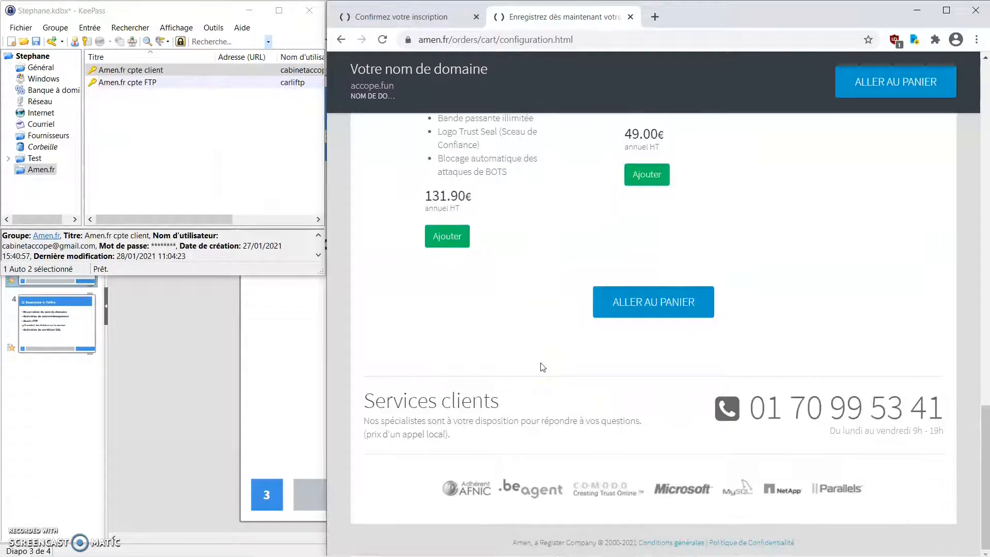
- Open the cart and review accope.FUN for 1 year at a total of € 0,00
click(680, 304)
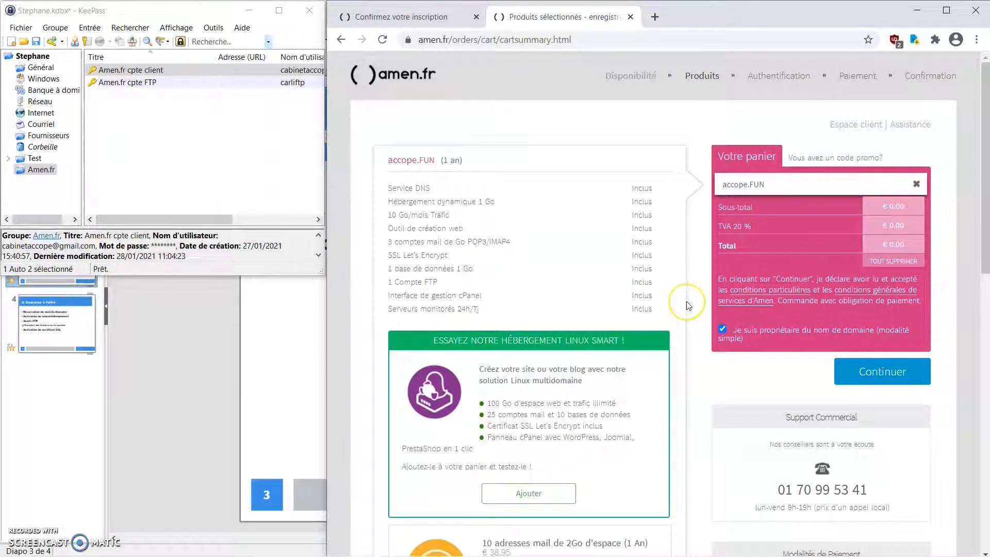
scroll(686, 306, down, 4)
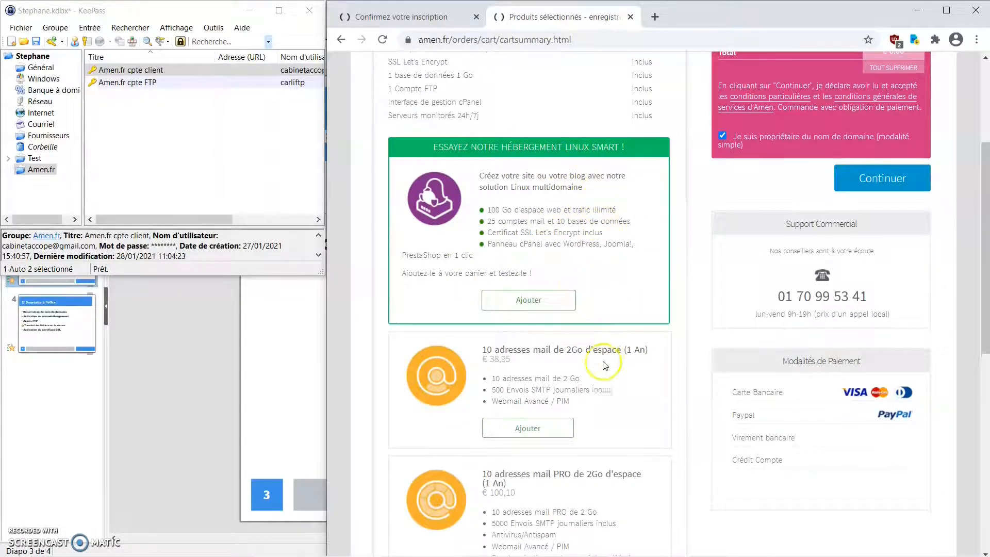
scroll(614, 394, down, 4)
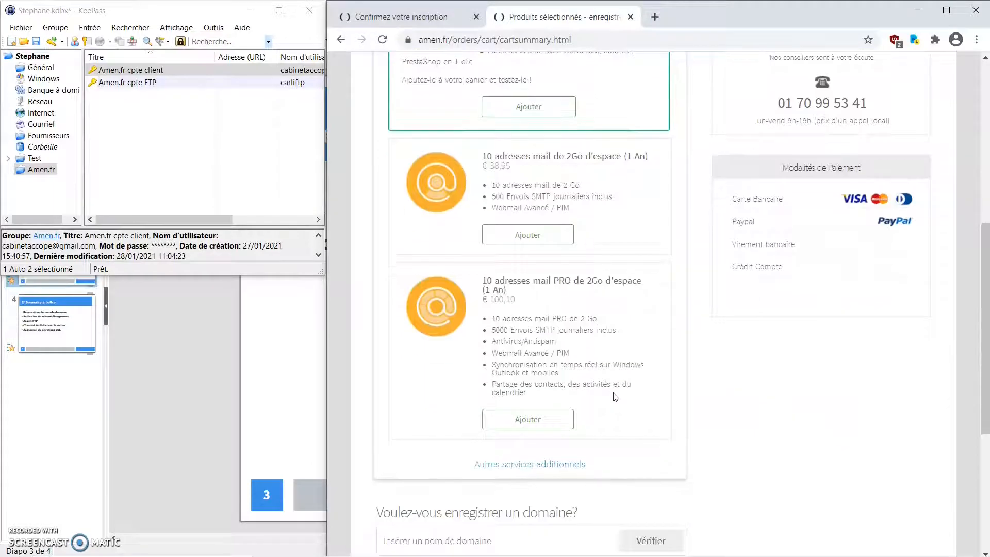
scroll(615, 396, down, 2)
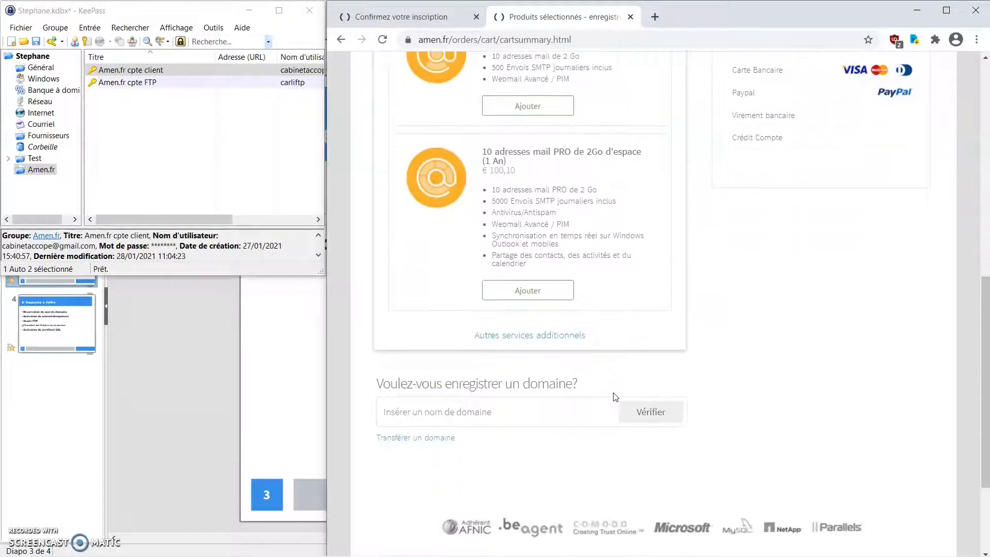
scroll(638, 399, up, 1)
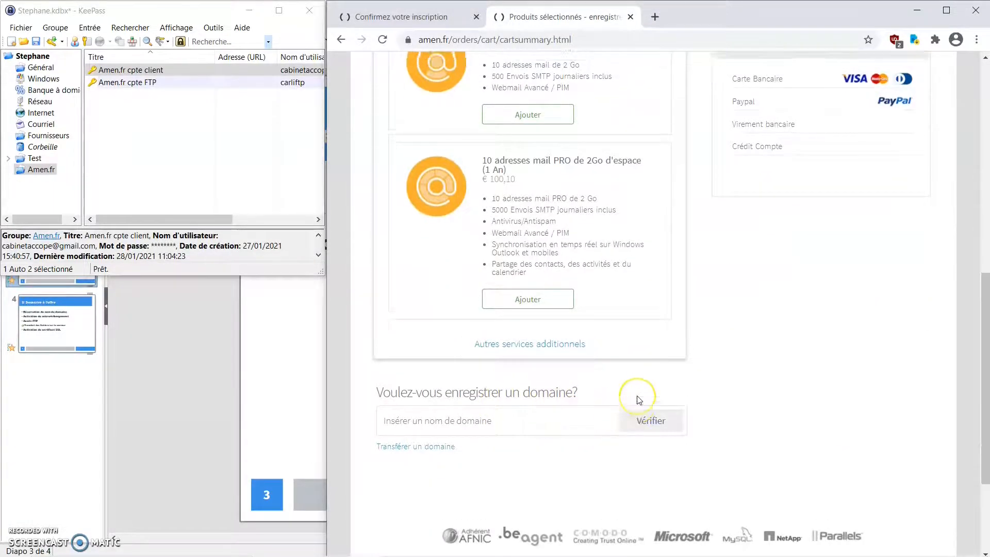
scroll(638, 399, up, 10)
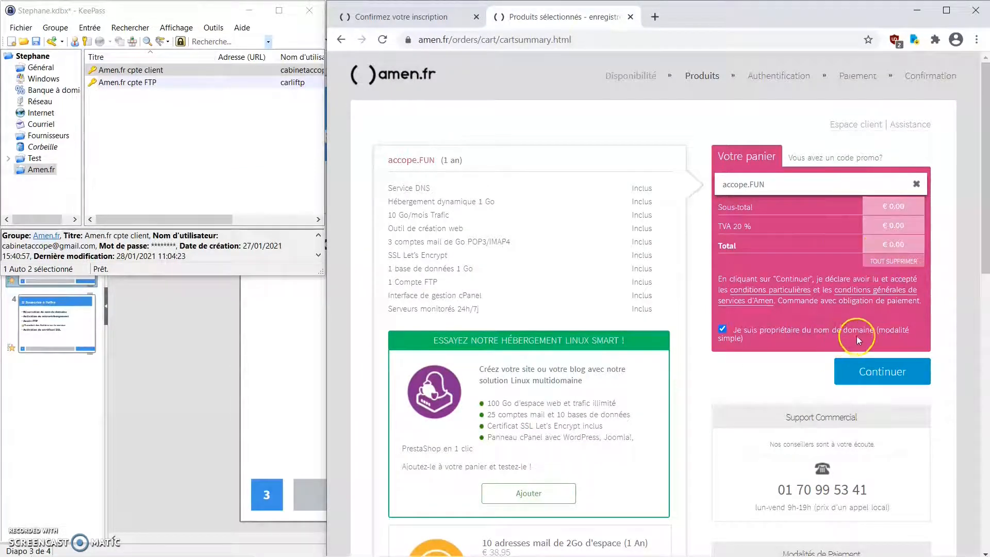
- Confirm the cart and review the Données d'enregistrement form on the way to Paiement
click(883, 375)
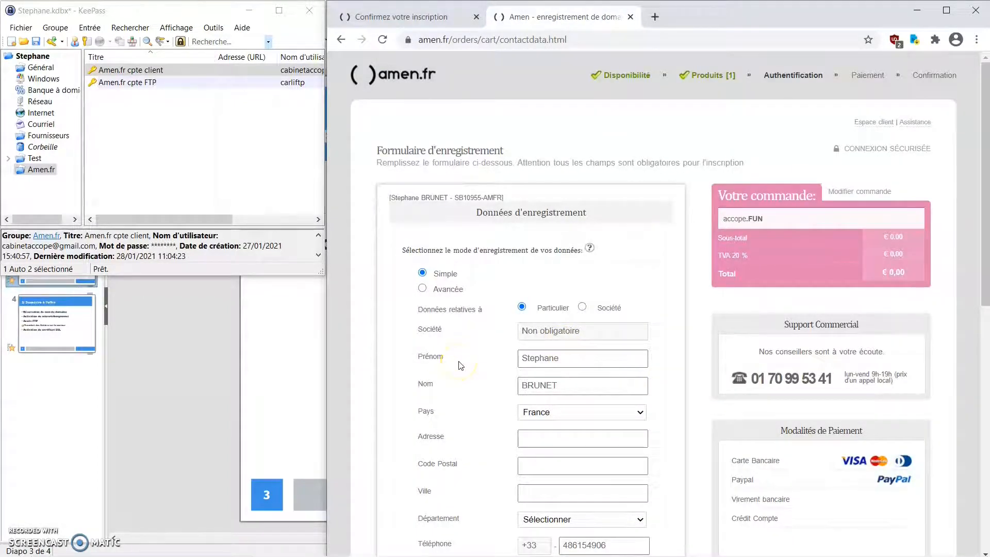
scroll(460, 366, down, 1)
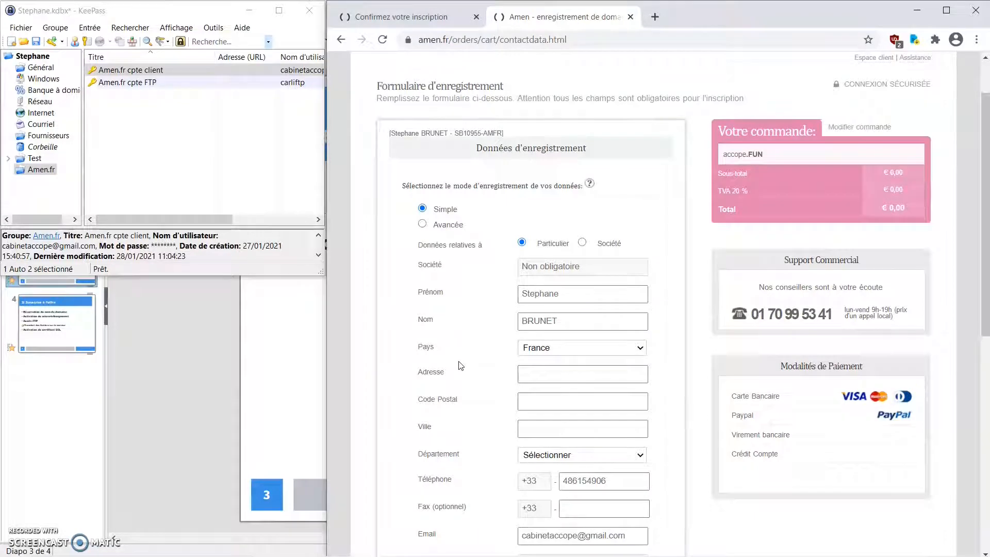
scroll(460, 366, down, 1)
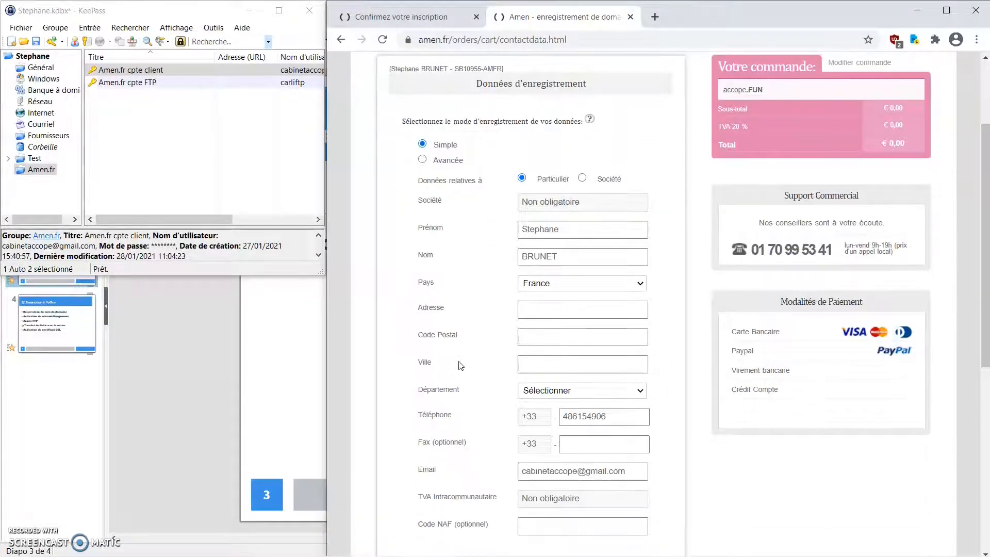
scroll(460, 366, down, 1)
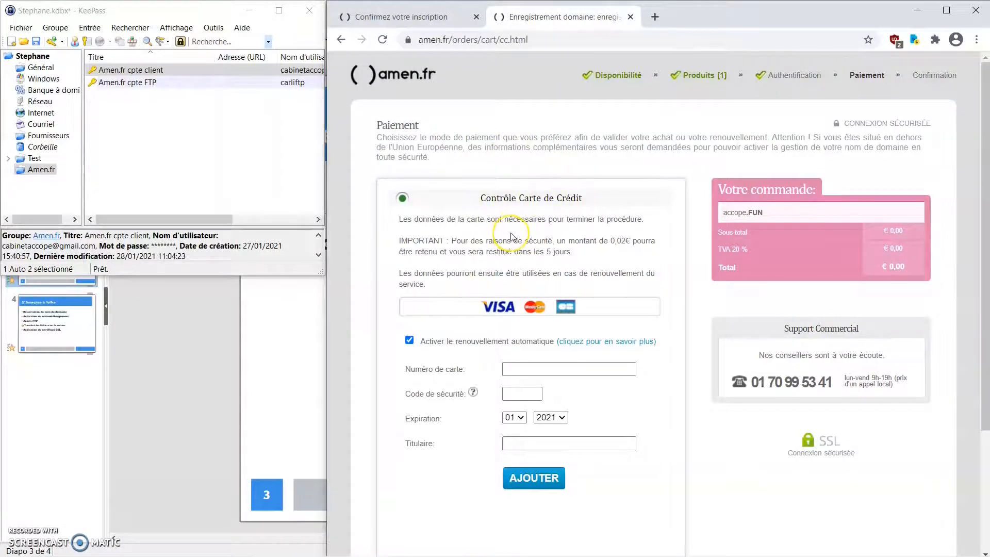
- Turn off automatic renewal and fill in the card details for the € 0,00 order
click(409, 340)
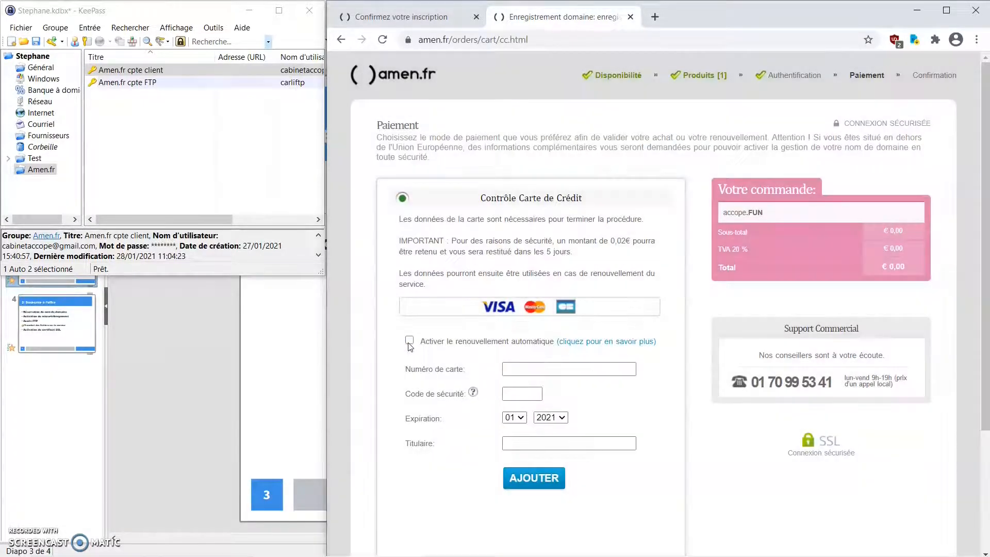
click(554, 370)
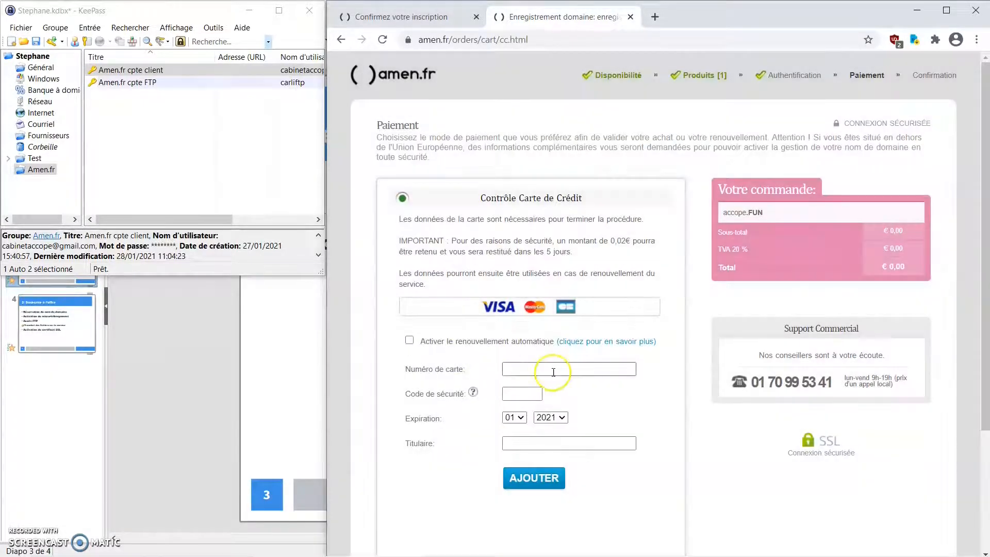
click(554, 370)
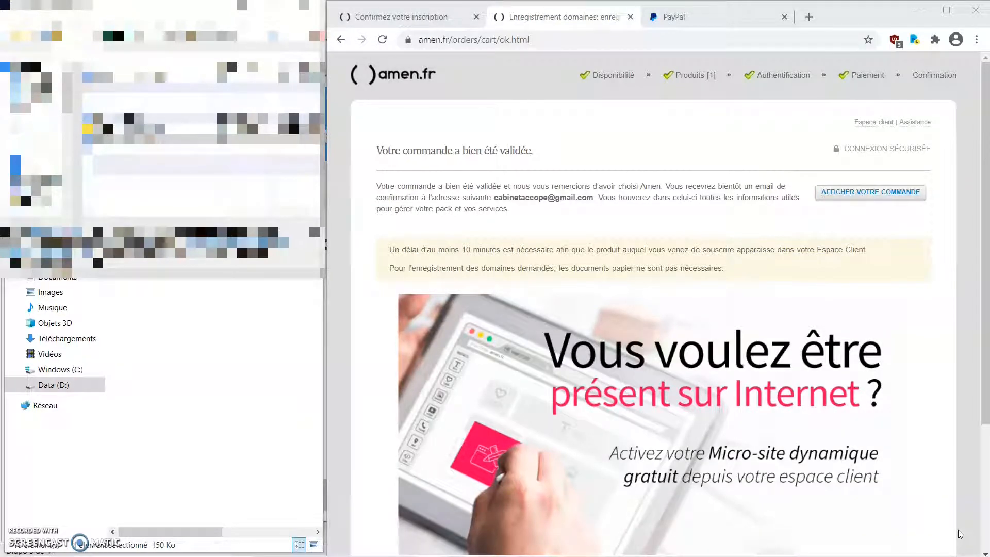
- View the validated accope.FUN order, close its summary, and switch to Thunderbird
click(884, 193)
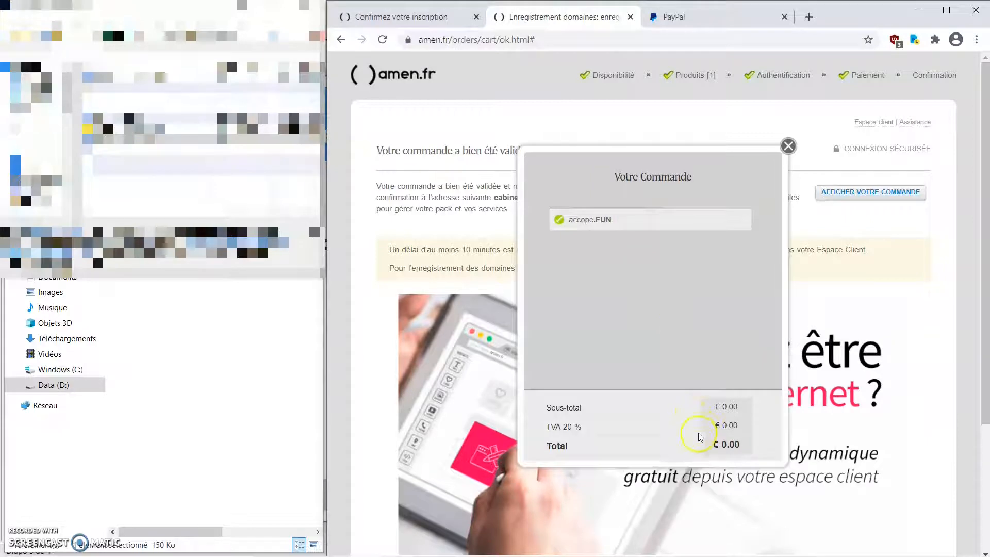
click(789, 146)
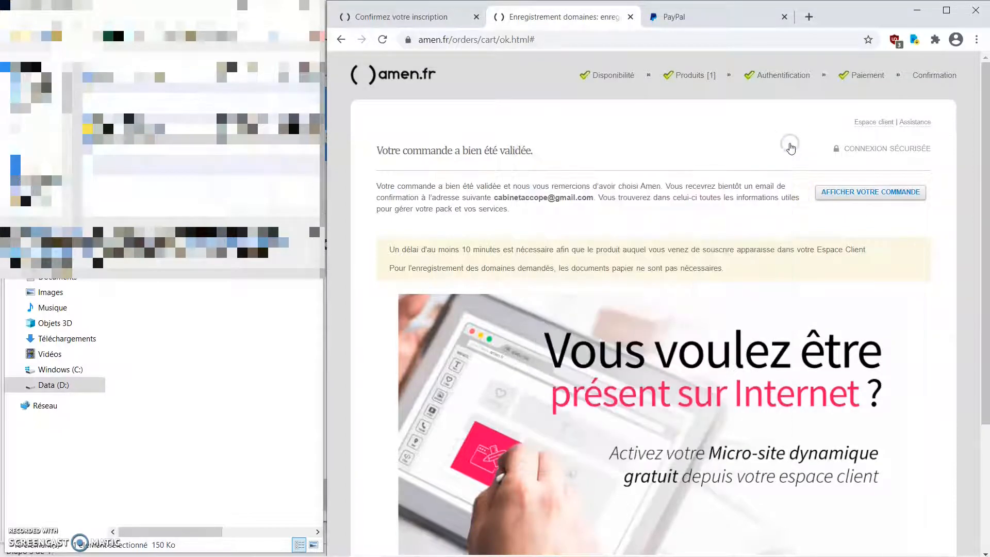
mouse_move(593, 554)
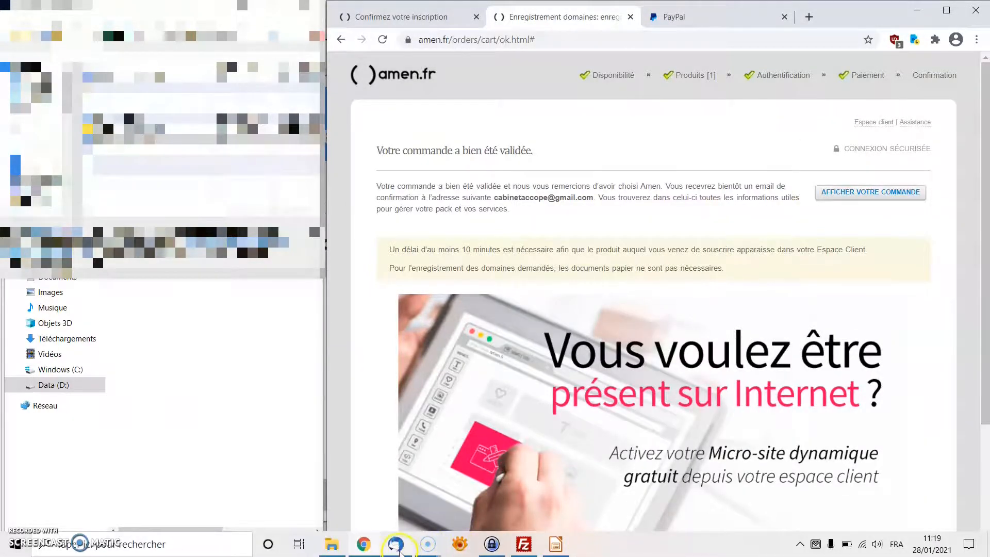
click(398, 550)
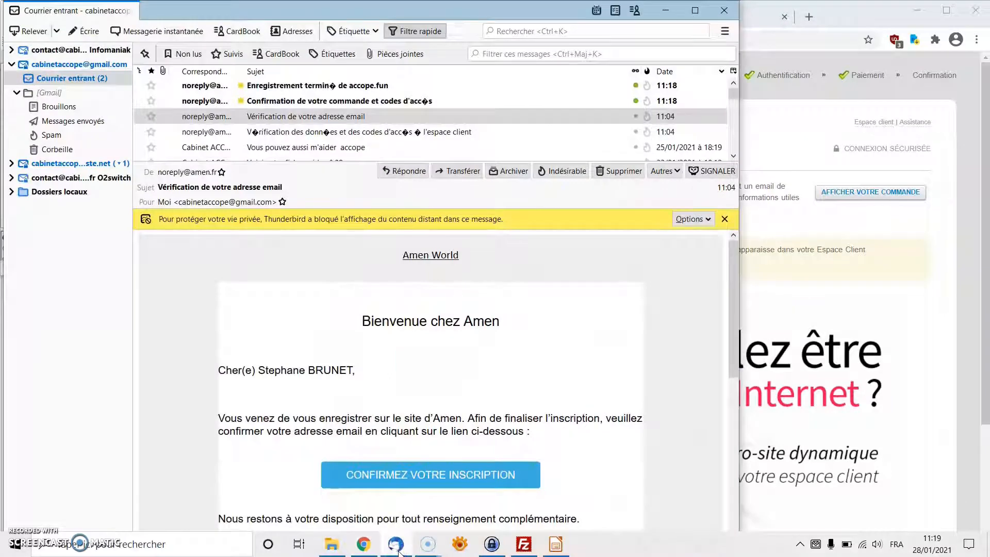
- Read Amen's order confirmation e-mail, then the 'Enregistrement terminé de accope.fun' message
click(349, 102)
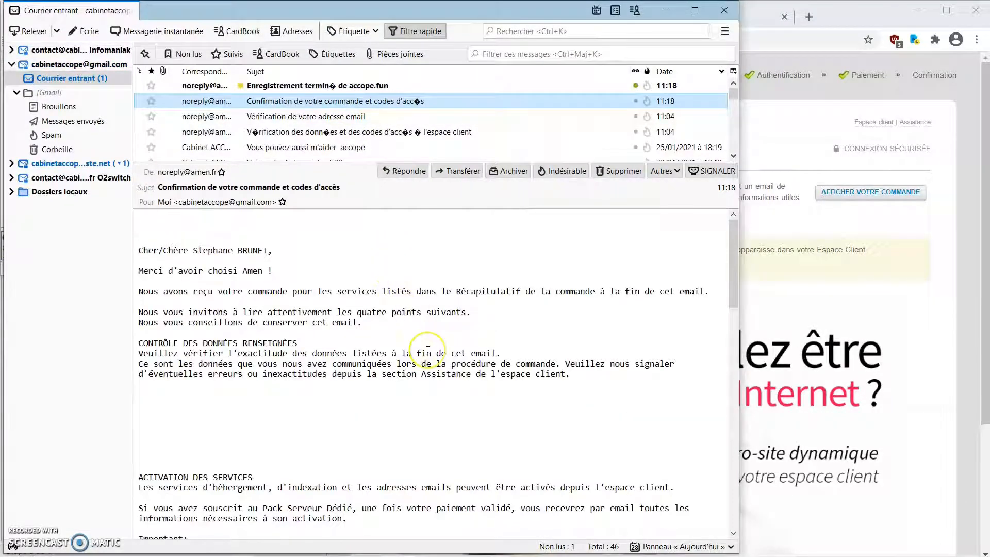
scroll(428, 350, down, 5)
scroll(360, 432, up, 5)
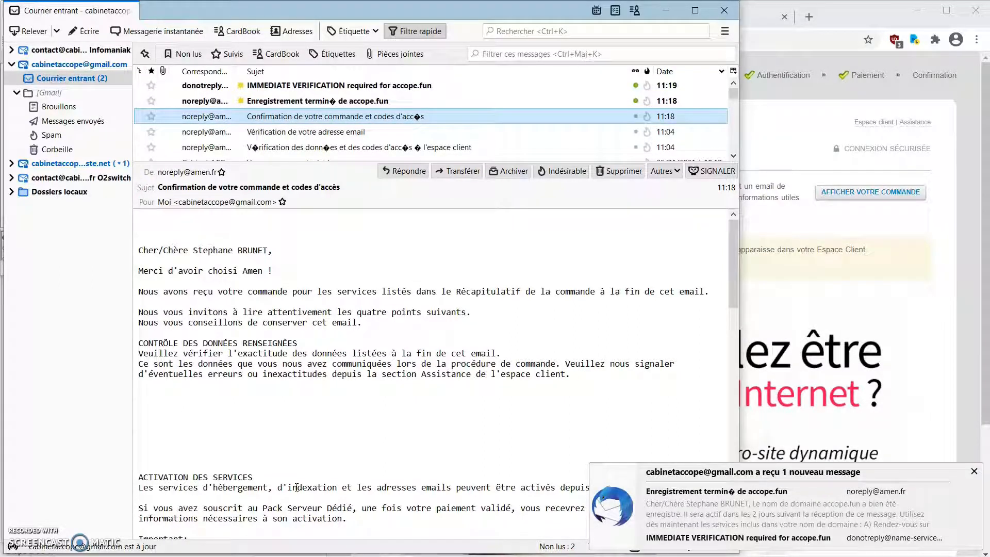
click(371, 104)
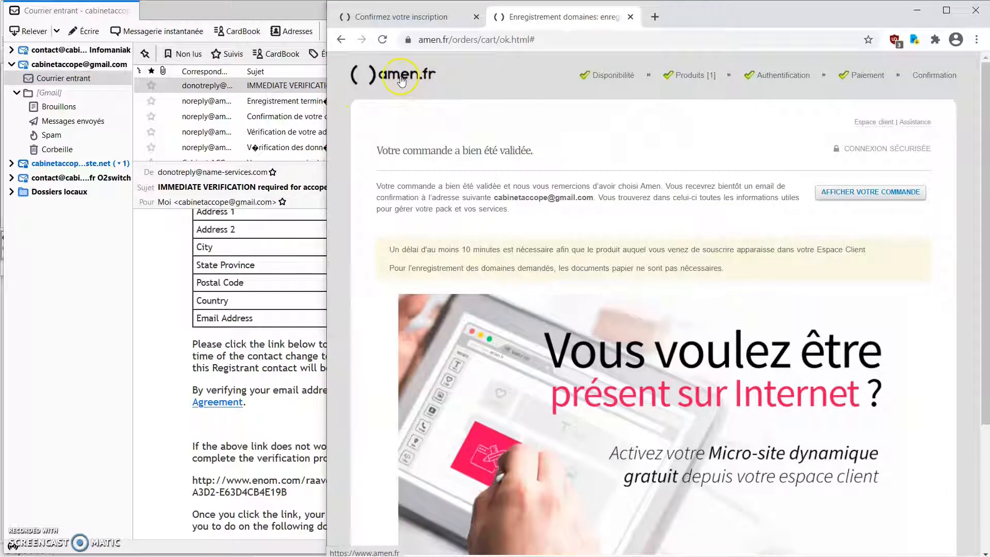
- From the amen.fr home page, go to the customer area and open accope.fun under Domaines
click(401, 80)
mouse_move(419, 124)
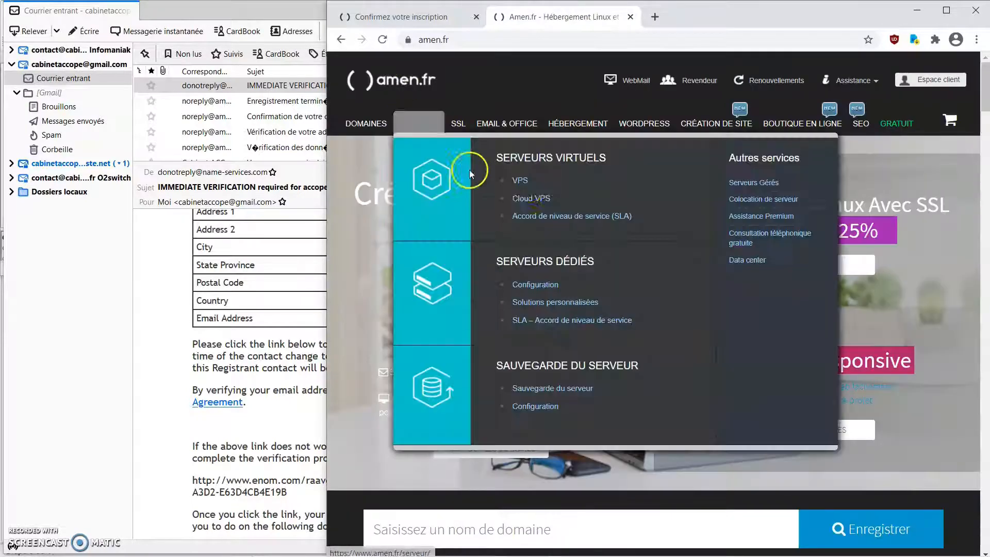
mouse_move(897, 123)
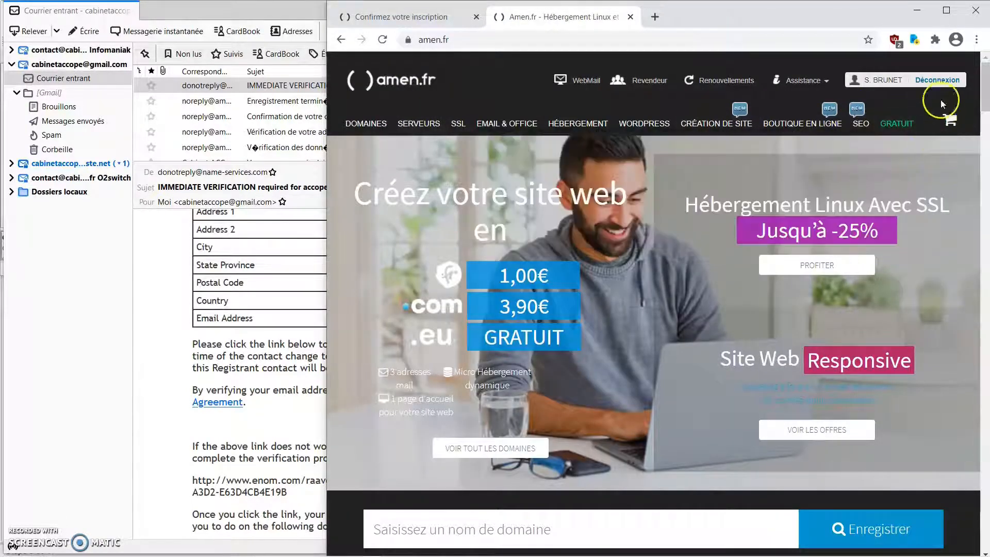
click(882, 81)
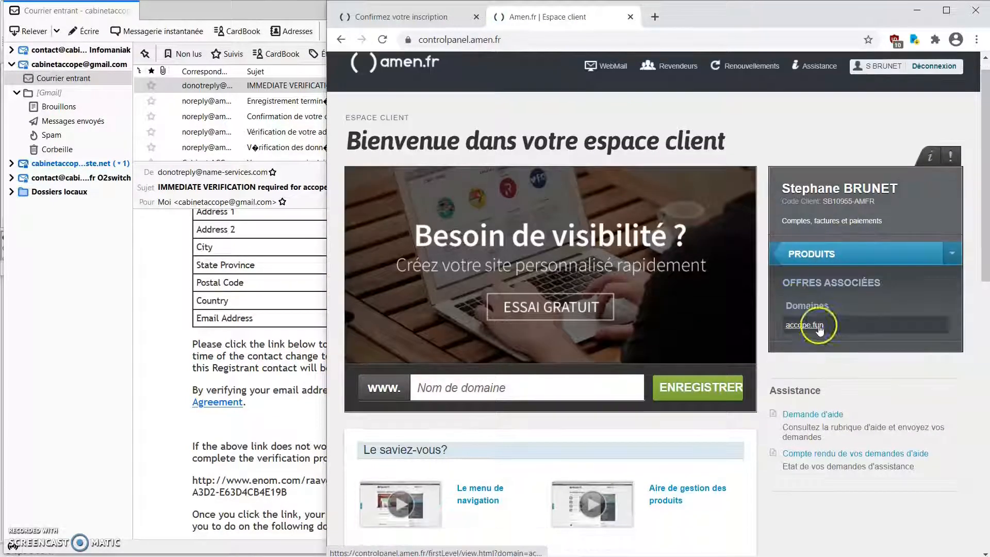
click(819, 326)
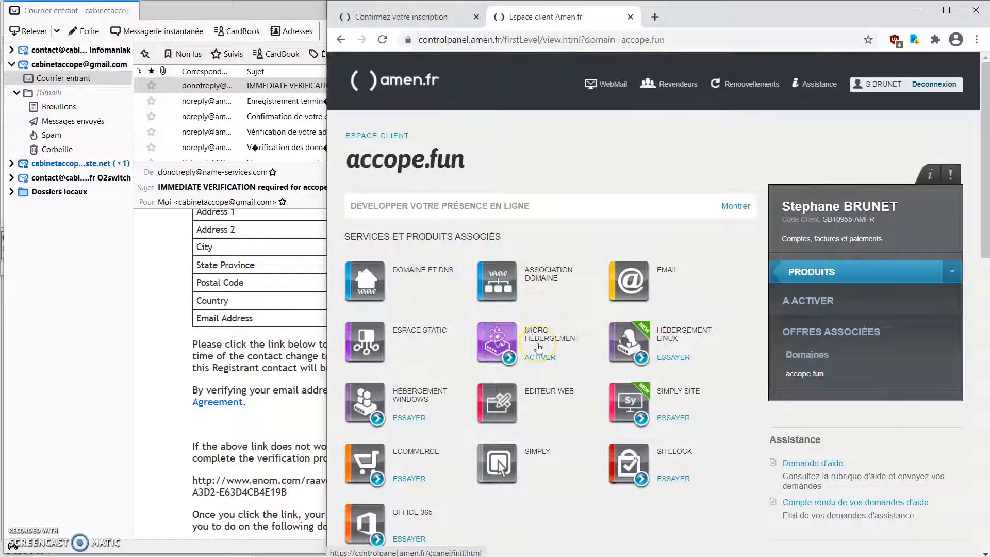
- Activate the MICRO HÉBERGEMENT offer for accope.fun, then bring up the hosting activation e-mail in Thunderbird
click(558, 348)
click(543, 361)
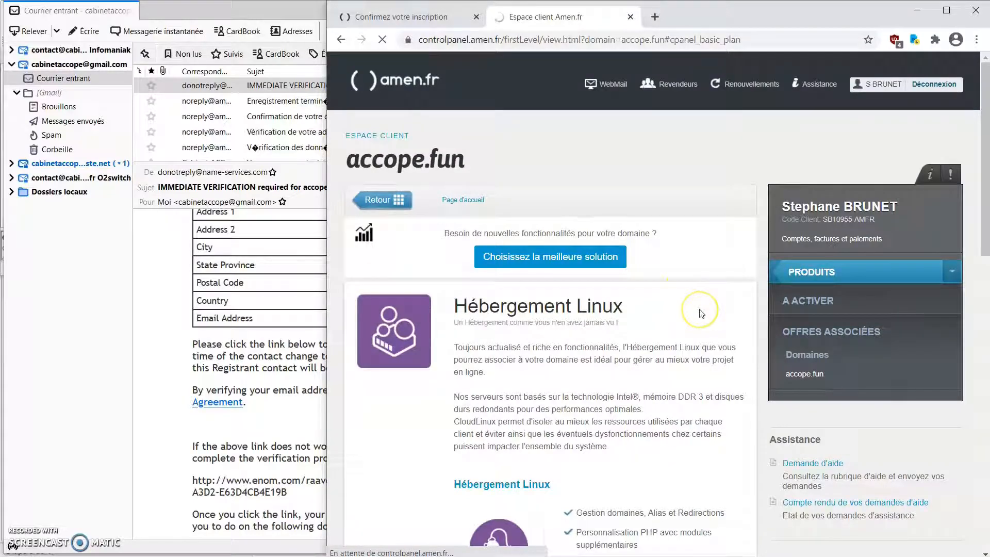
scroll(690, 284, down, 4)
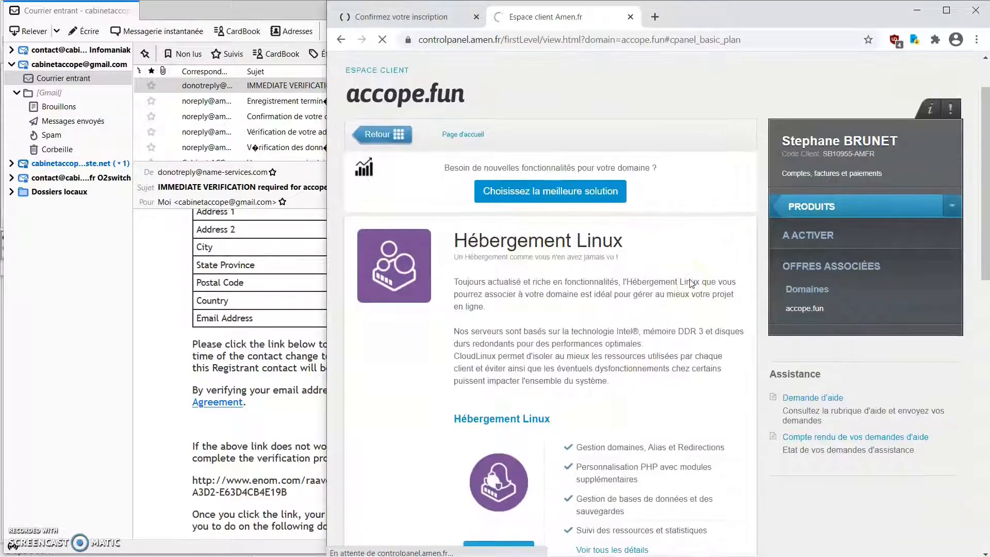
scroll(691, 284, down, 5)
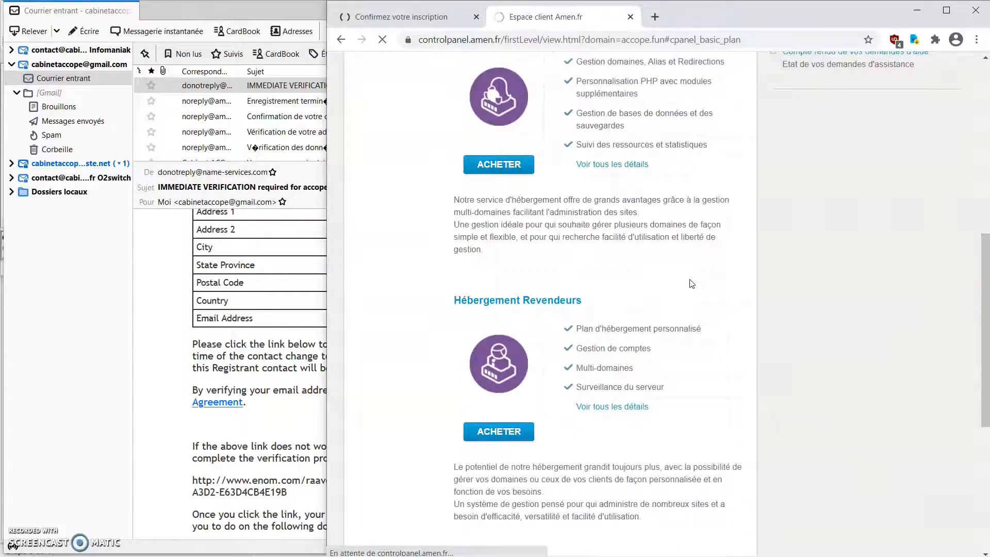
scroll(692, 283, down, 5)
scroll(692, 284, up, 5)
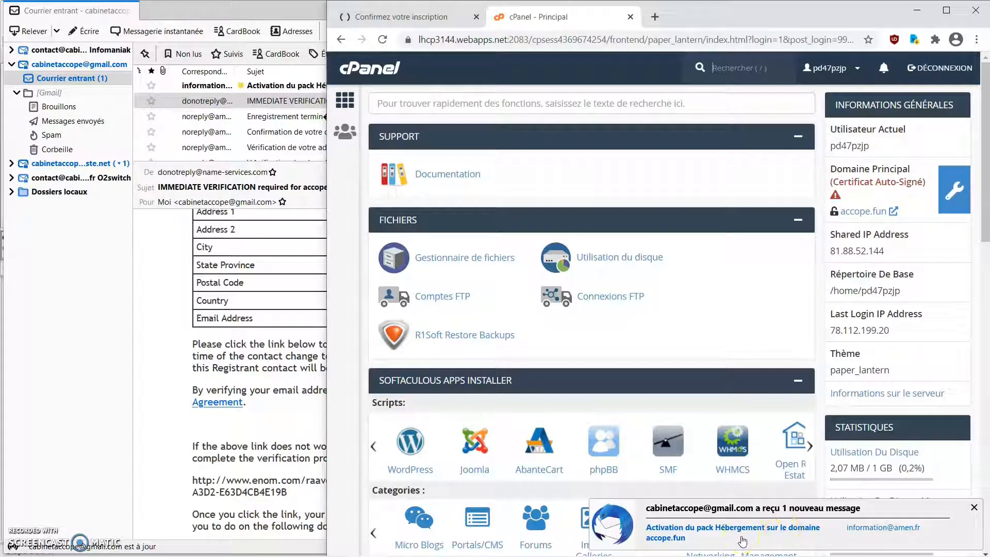
mouse_move(498, 551)
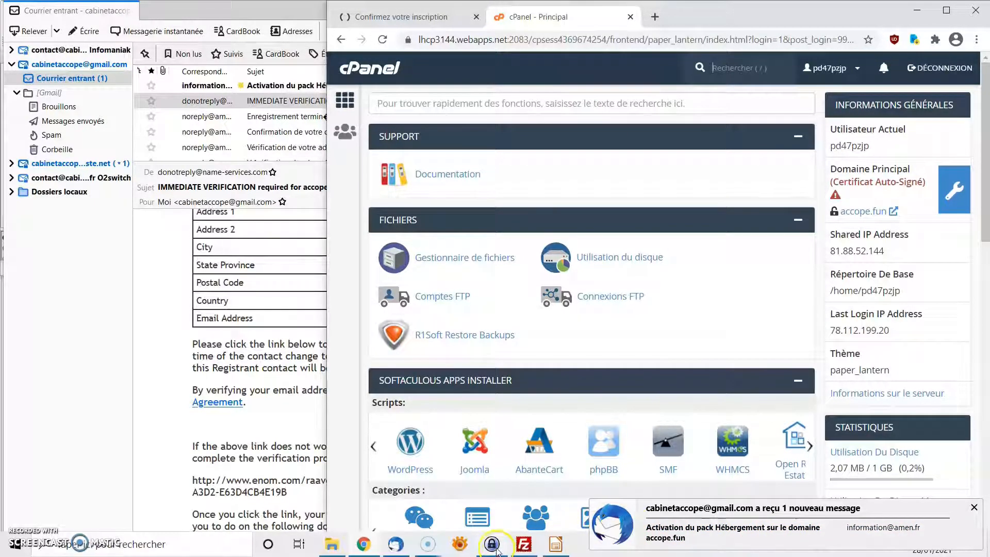
click(397, 547)
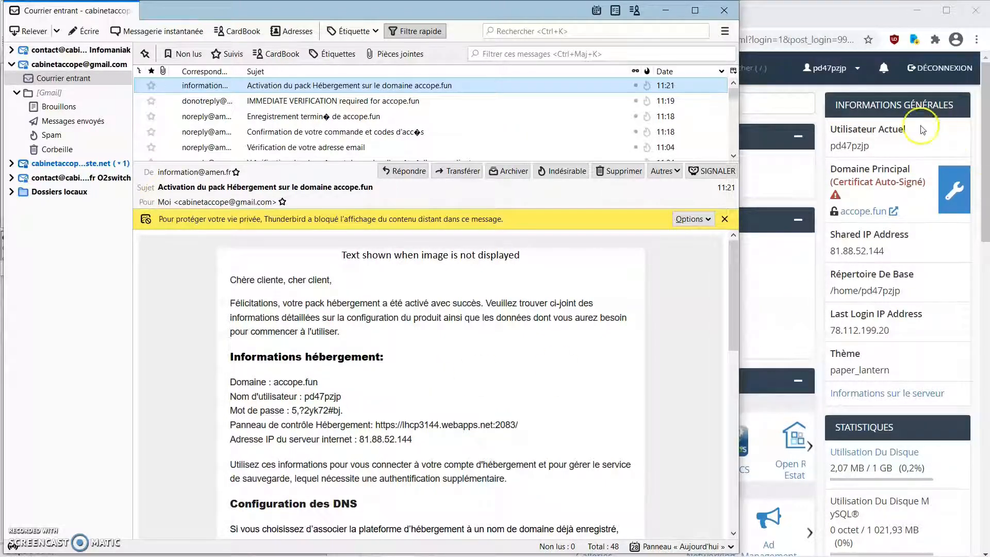
- Compare with the cPanel page, then scroll the activation e-mail to its Informations FTP section
click(919, 148)
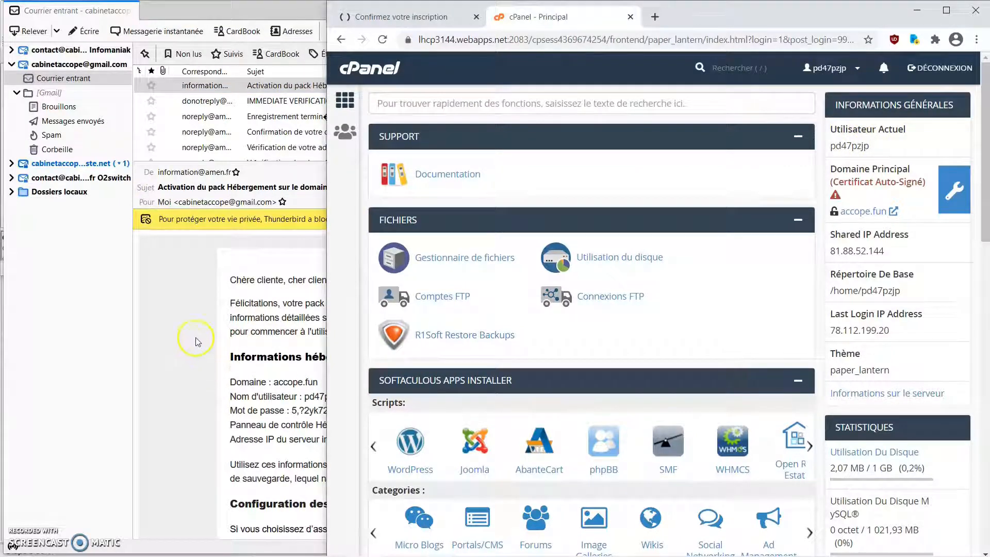
click(286, 345)
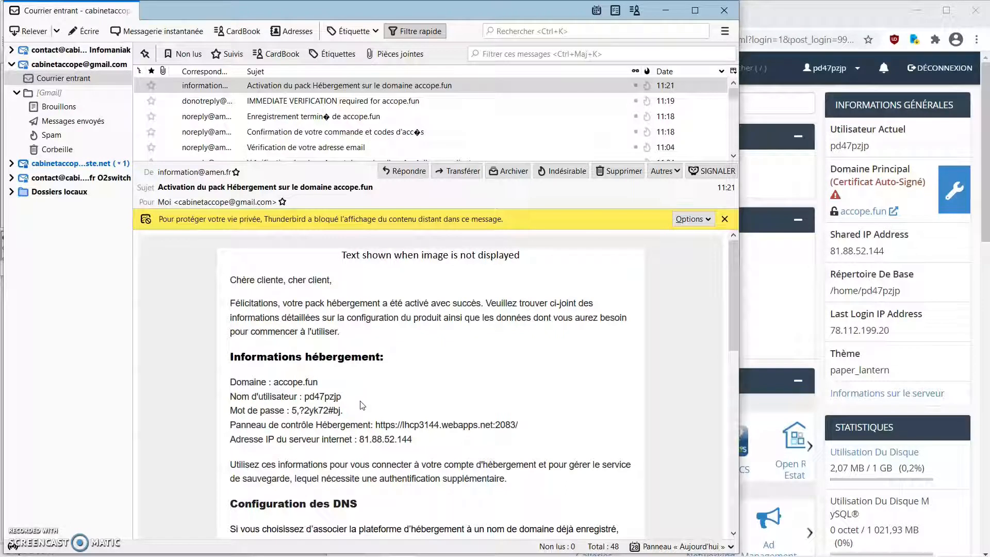
click(371, 405)
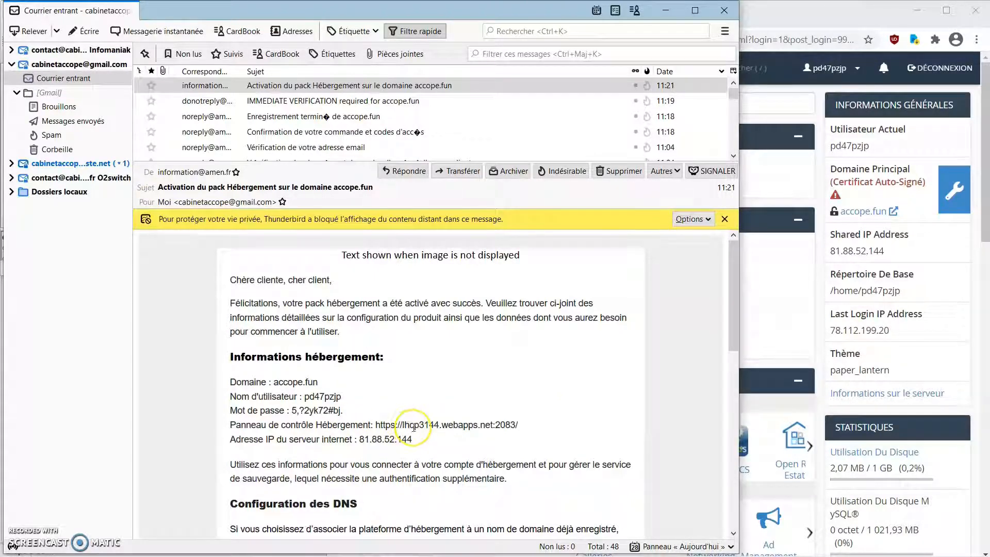
scroll(414, 427, down, 6)
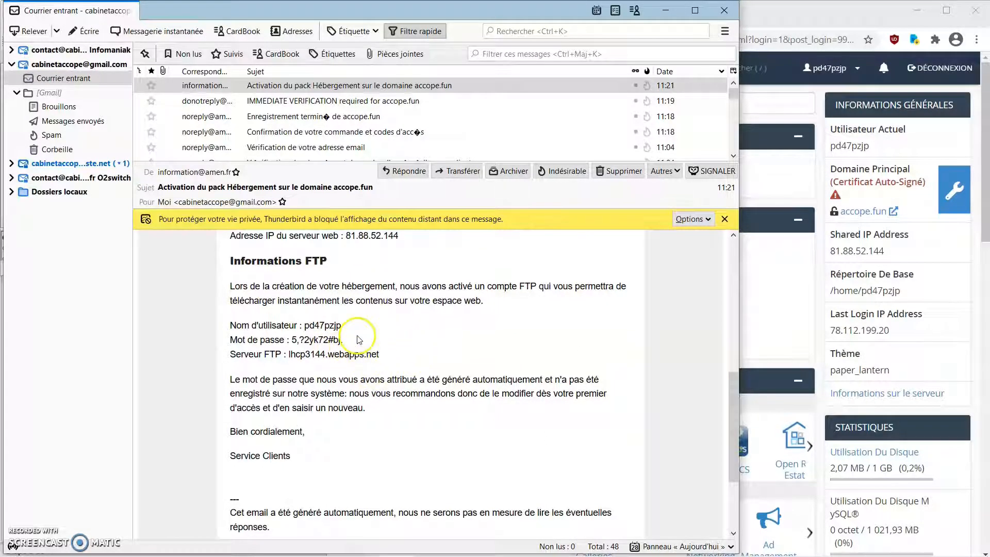
mouse_move(430, 552)
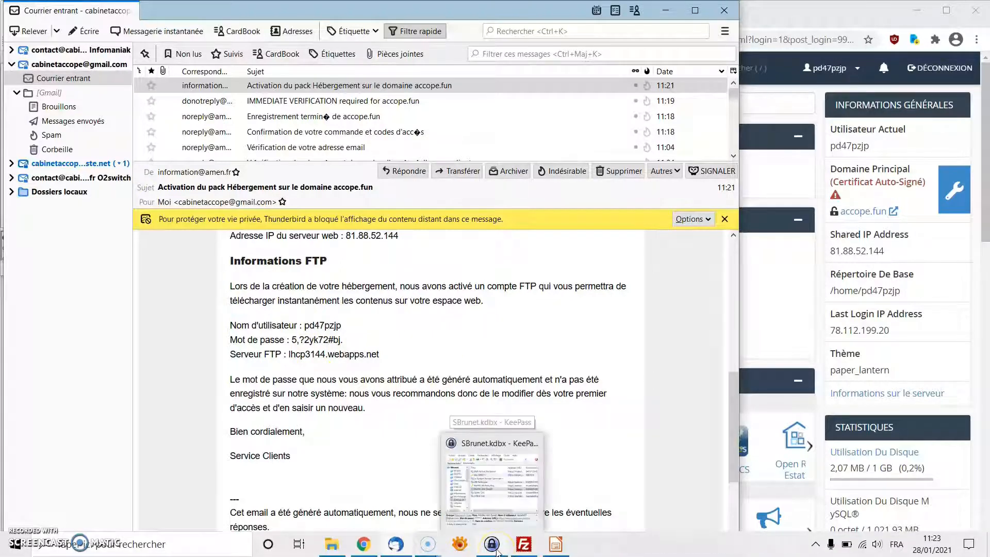
- Bring KeePass forward and open the 'Amen.fr cpte FTP' entry's edit dialog via Modifier l'entrée
drag(496, 11, 744, 13)
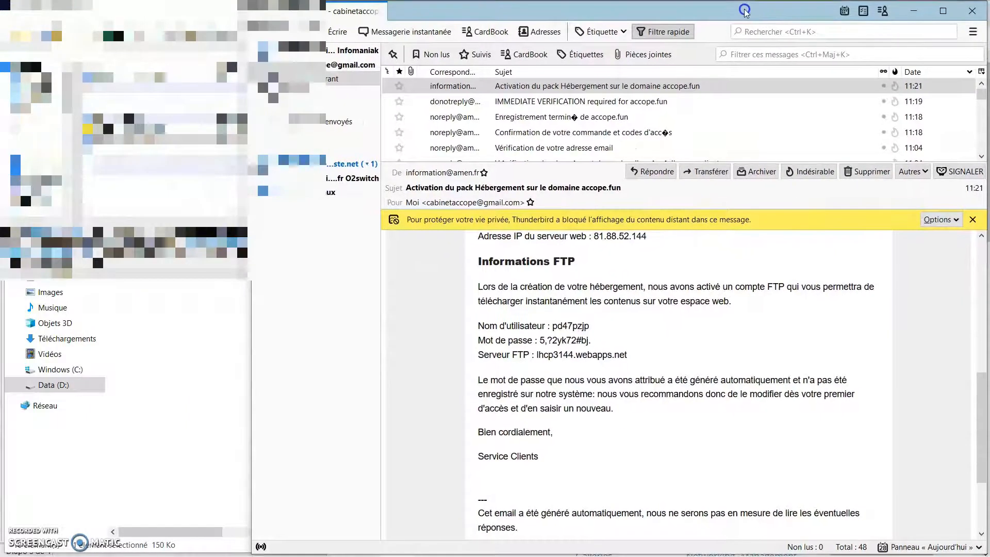
mouse_move(588, 556)
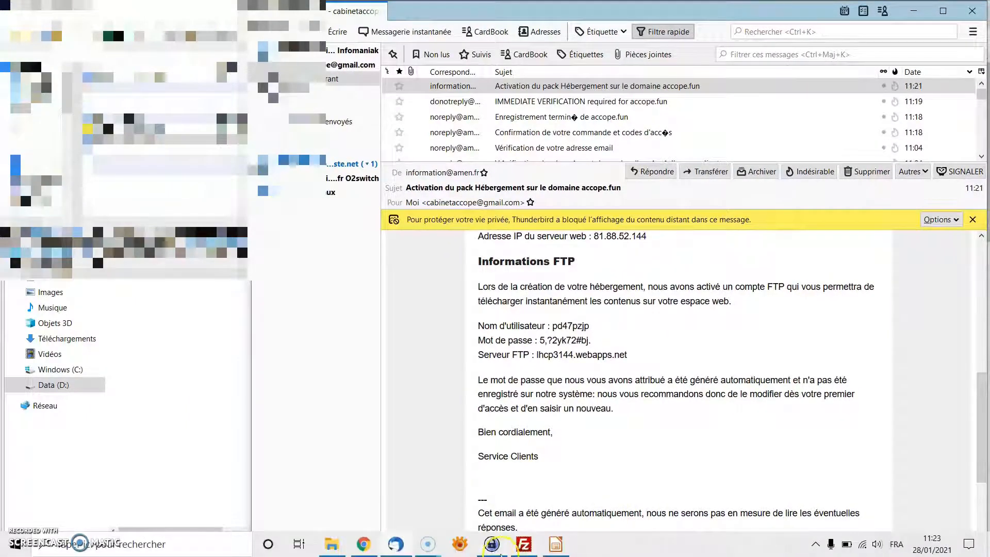
click(493, 545)
right_click(177, 96)
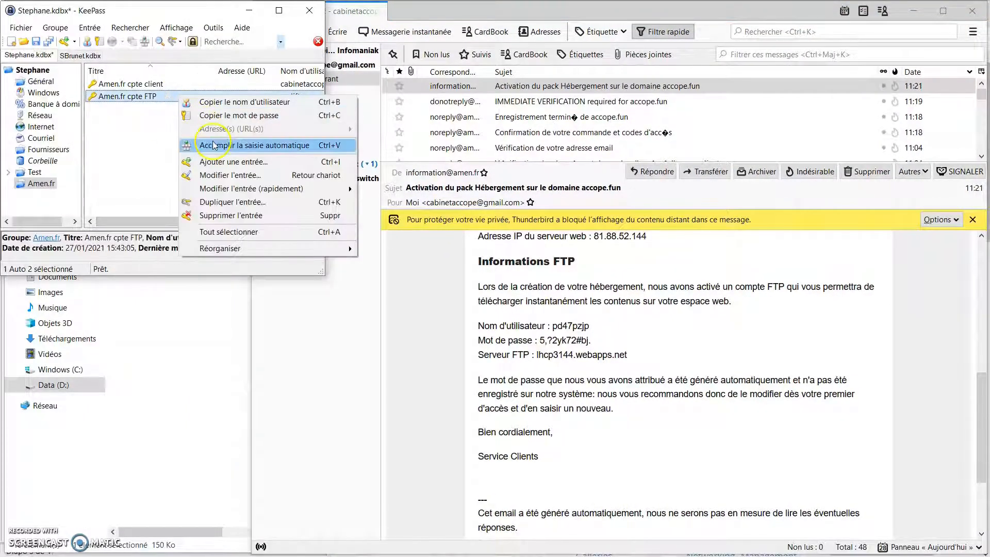
click(139, 98)
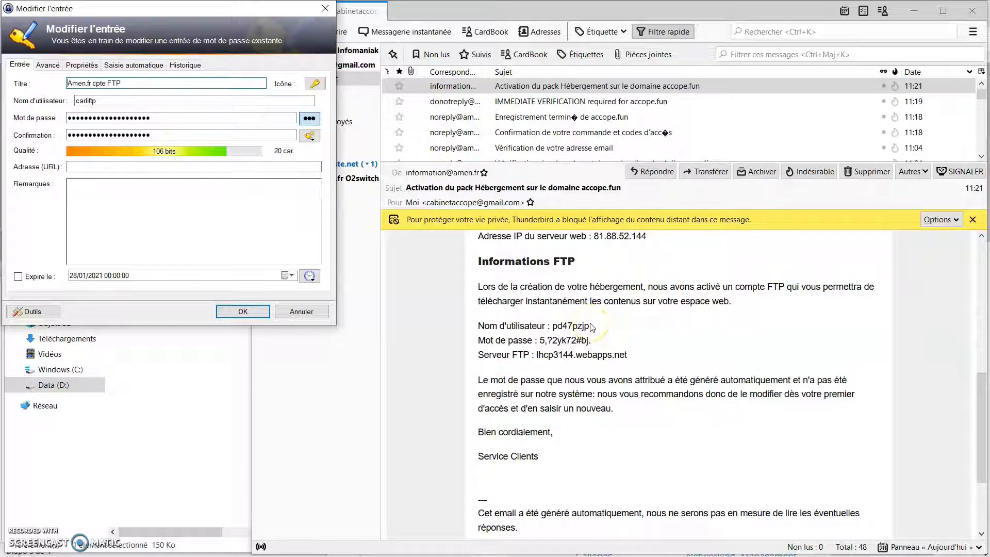
- Paste the e-mail's FTP username, password and server lhcp3144.webapps.net into the KeePass entry and save it
drag(592, 327, 552, 326)
key(ctrl+c)
click(155, 101)
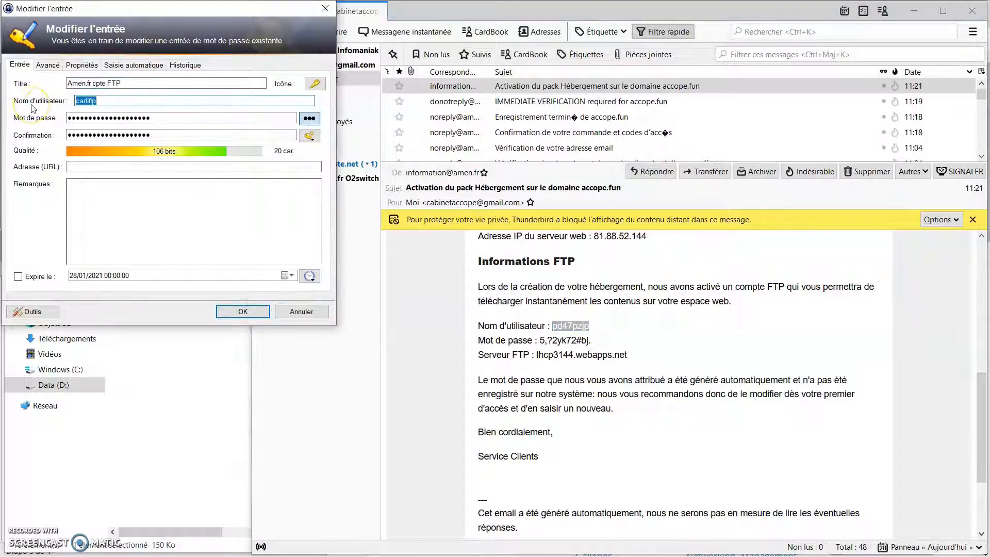
key(ctrl+v)
click(309, 118)
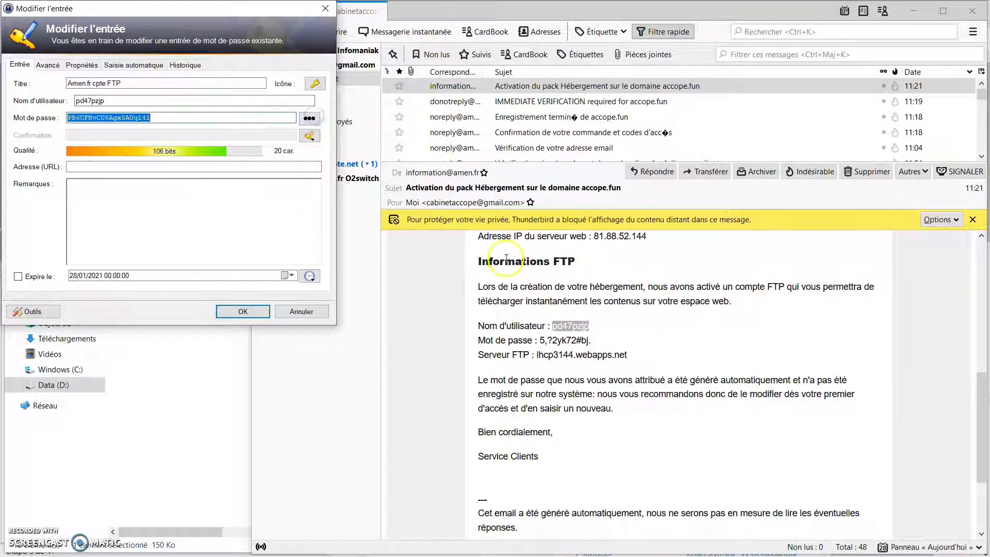
drag(592, 340, 540, 346)
key(ctrl+c)
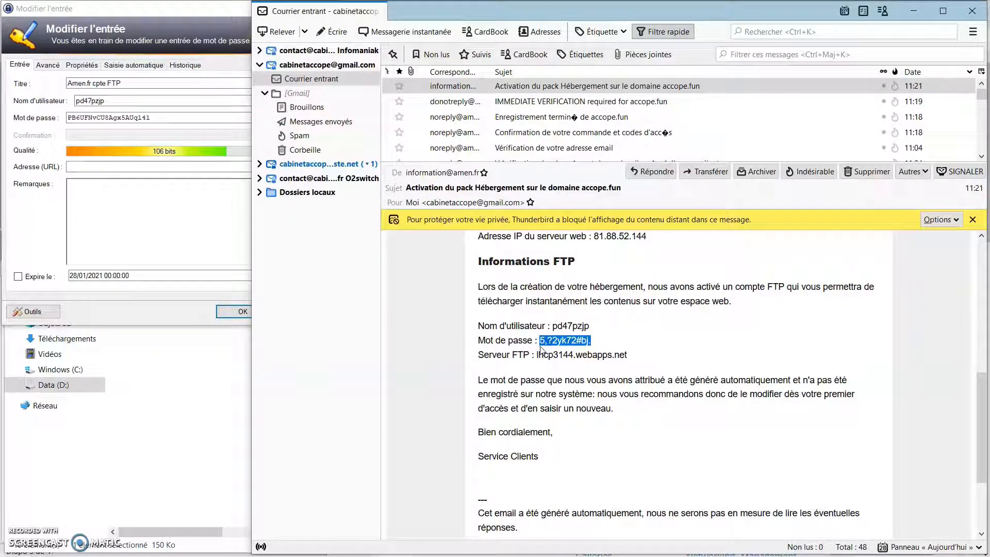
click(158, 126)
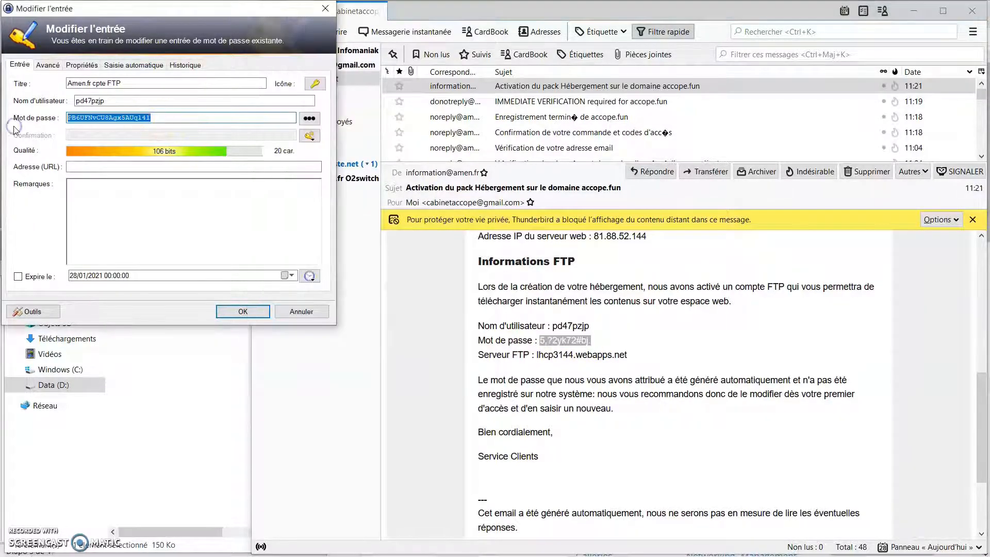
key(ctrl+v)
click(632, 359)
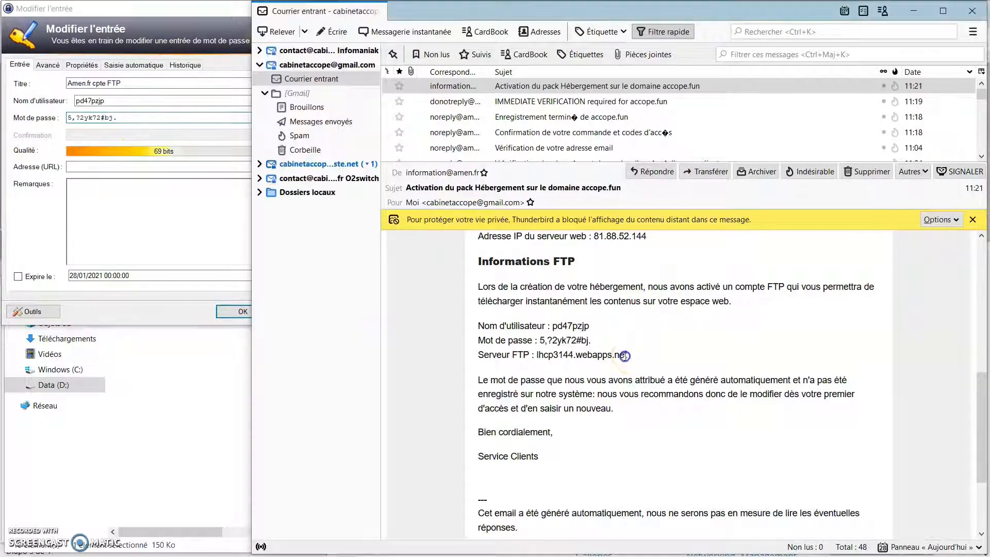
drag(629, 359, 536, 356)
key(ctrl+c)
click(123, 169)
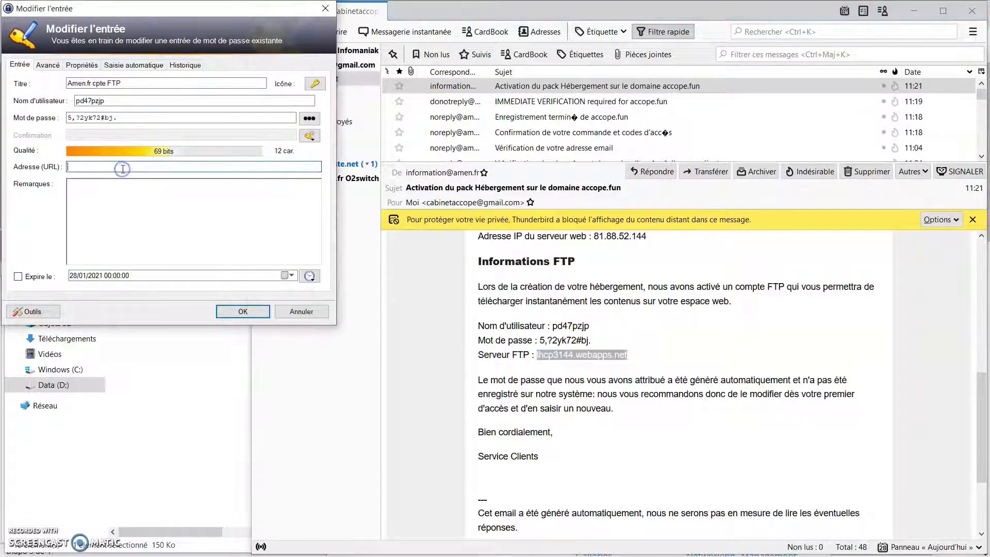
key(ctrl+v)
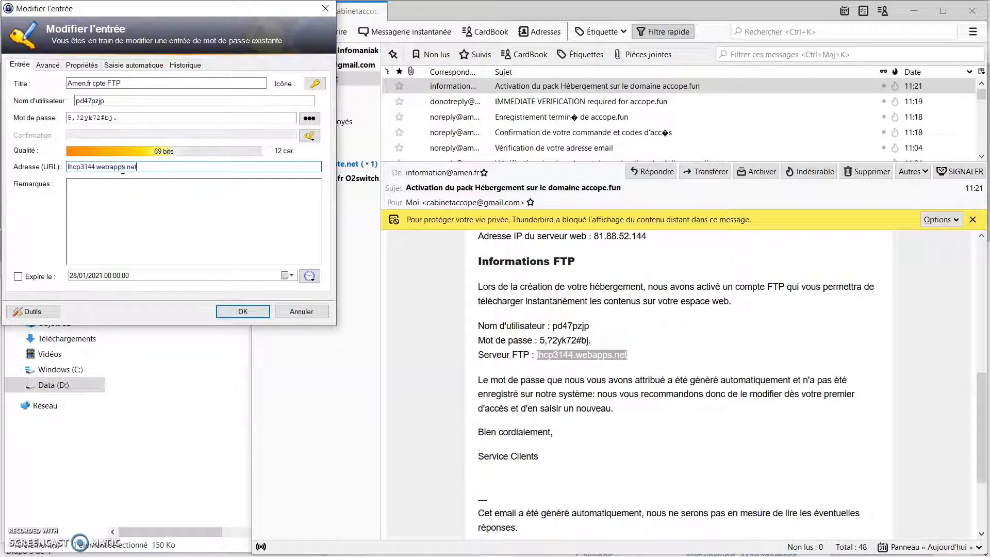
click(242, 312)
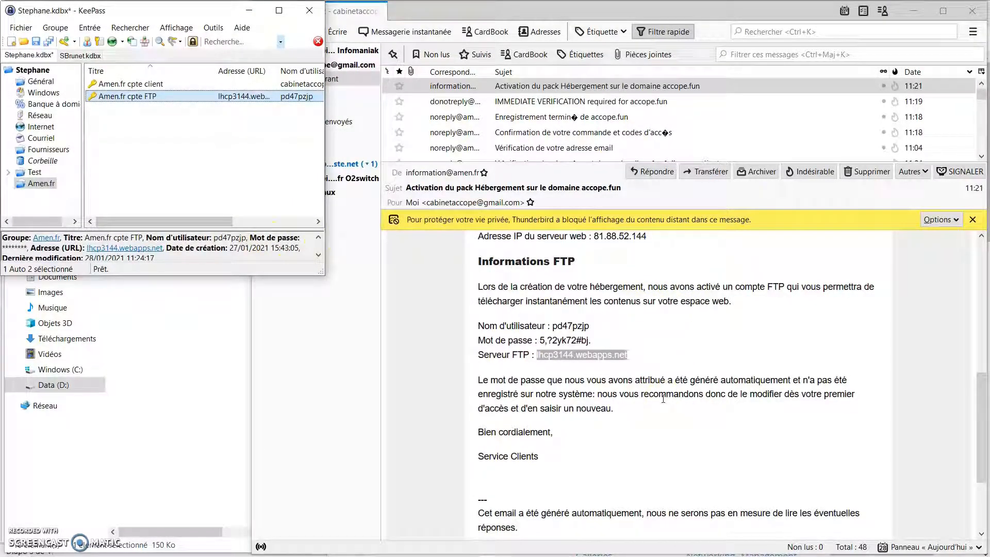
- Duplicate the 'Amen.fr cpte FTP' entry in KeePass
scroll(663, 398, up, 5)
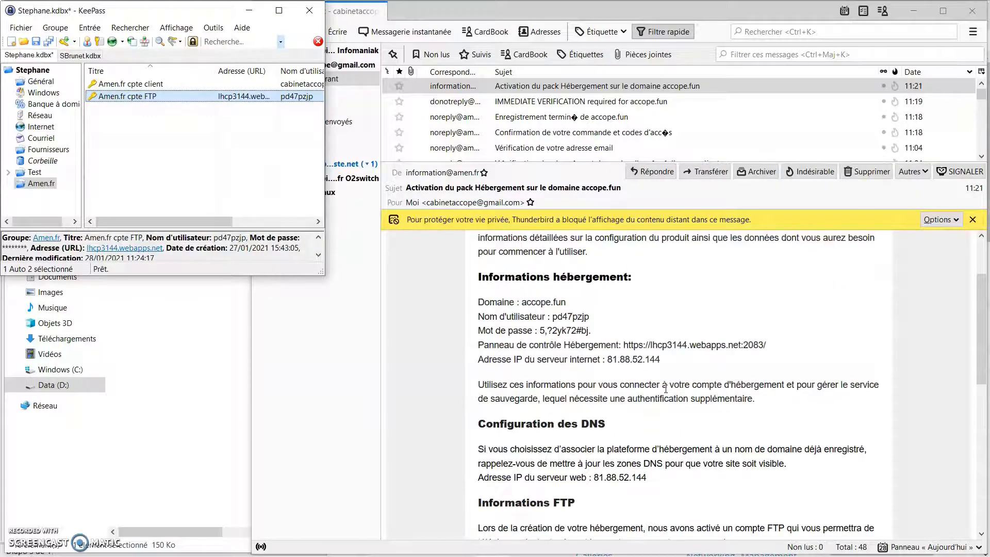
scroll(665, 389, up, 3)
scroll(580, 378, down, 3)
click(154, 84)
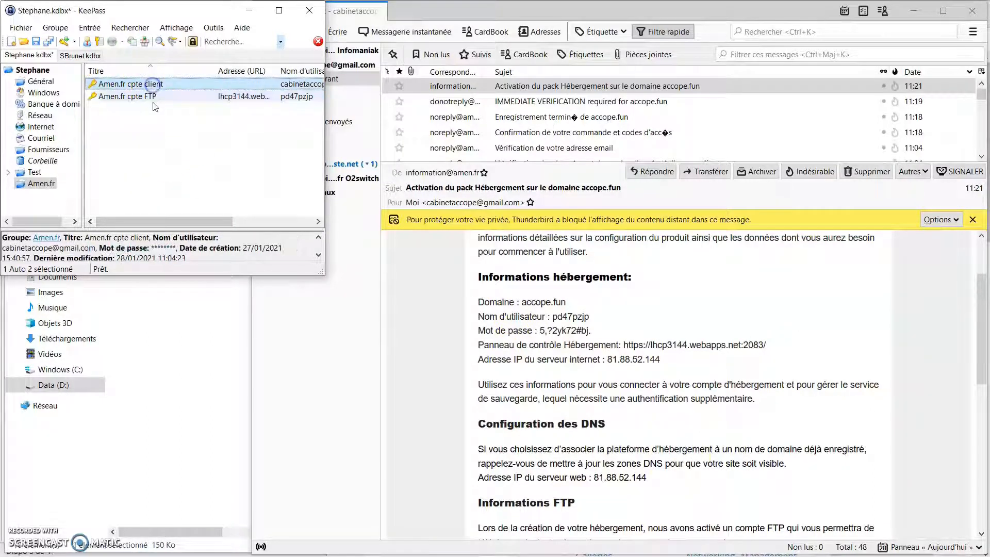
click(152, 96)
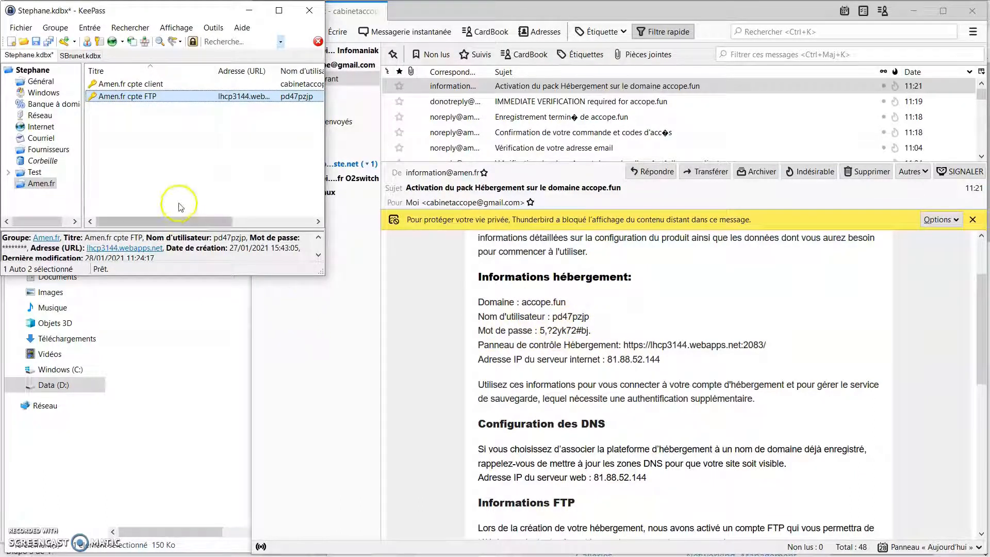
right_click(163, 103)
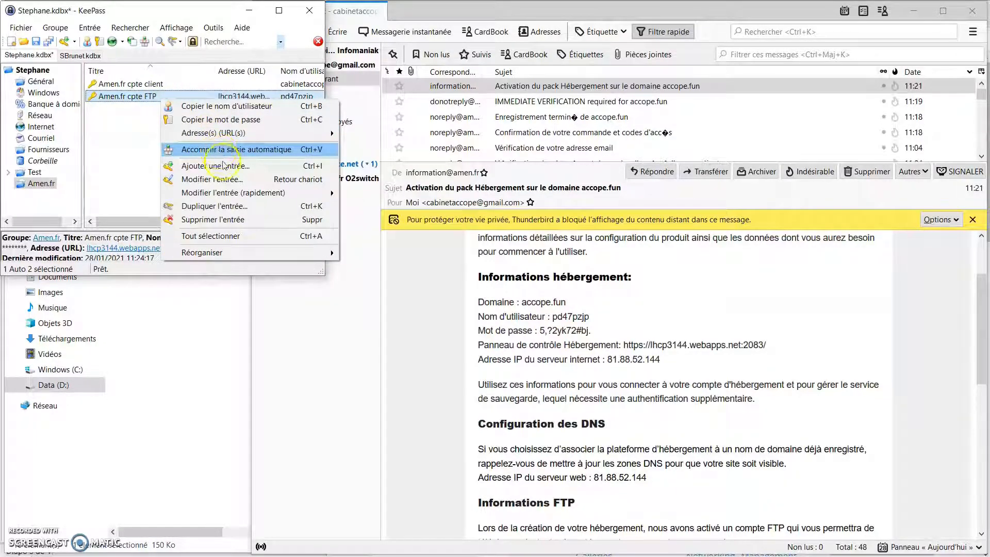
click(216, 207)
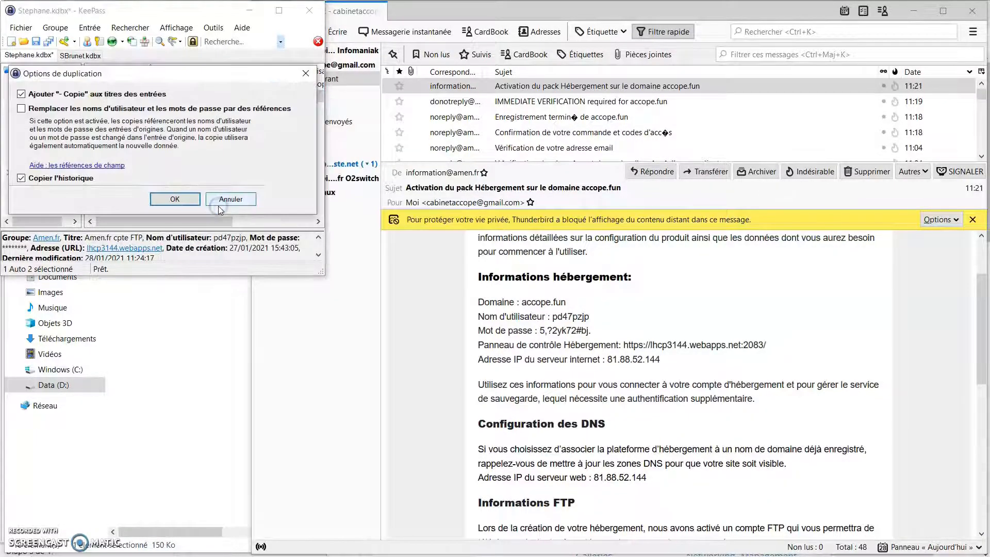
click(170, 199)
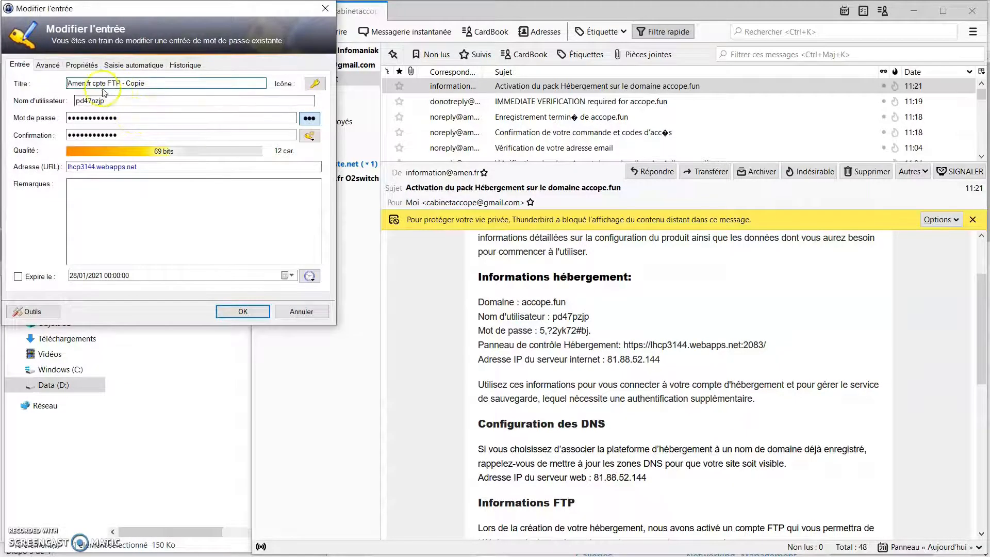
drag(95, 85, 147, 83)
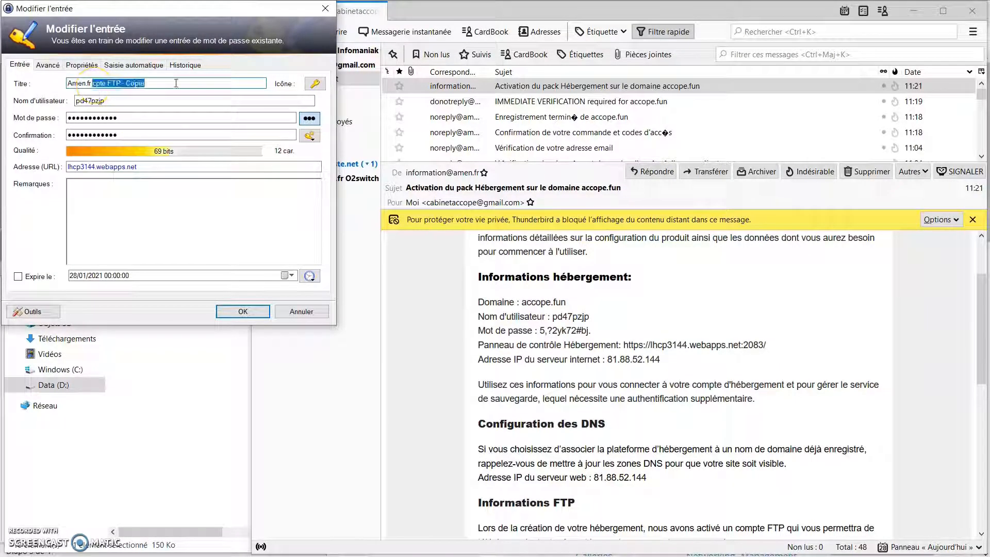
text(Cpanel)
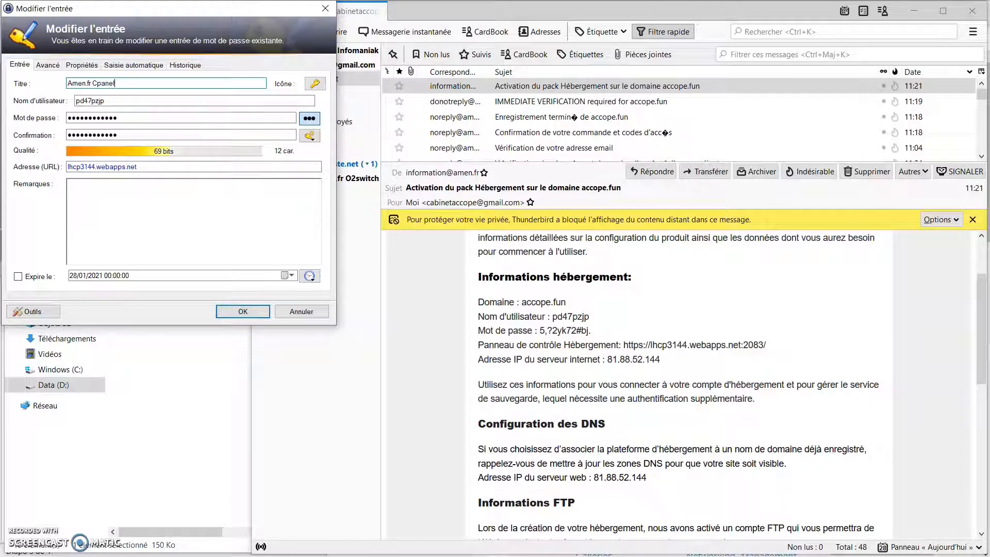
click(572, 327)
click(310, 118)
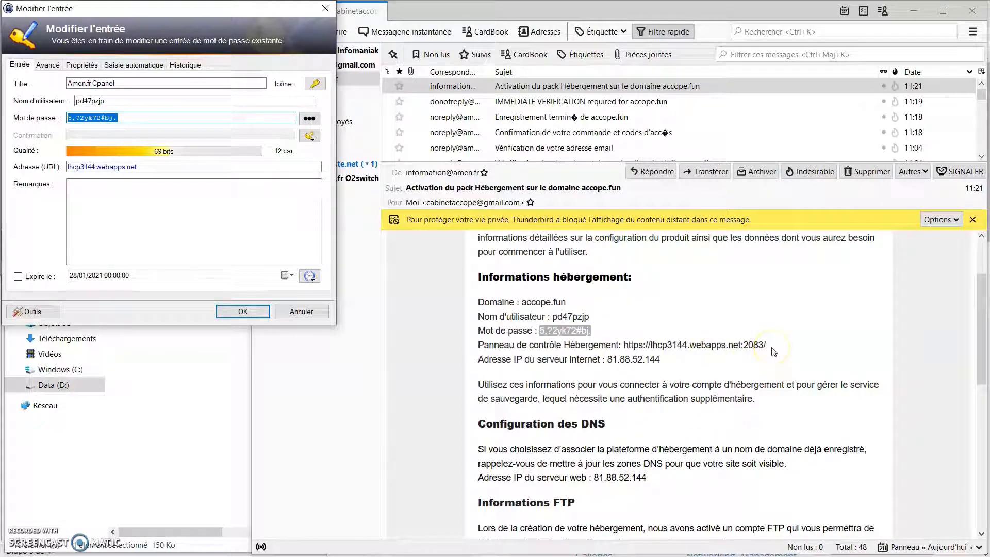
click(773, 351)
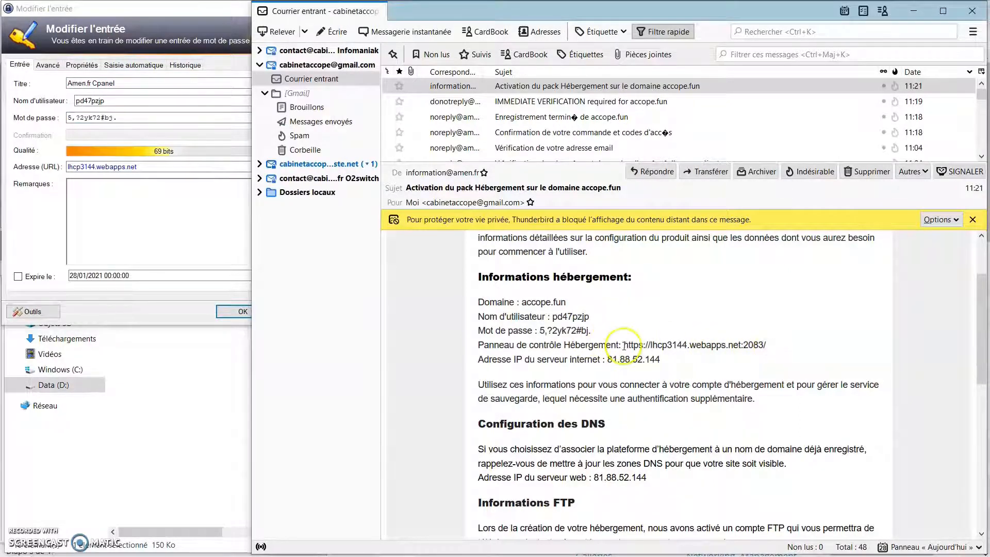
drag(623, 345, 767, 344)
key(ctrl+c)
triple_click(155, 167)
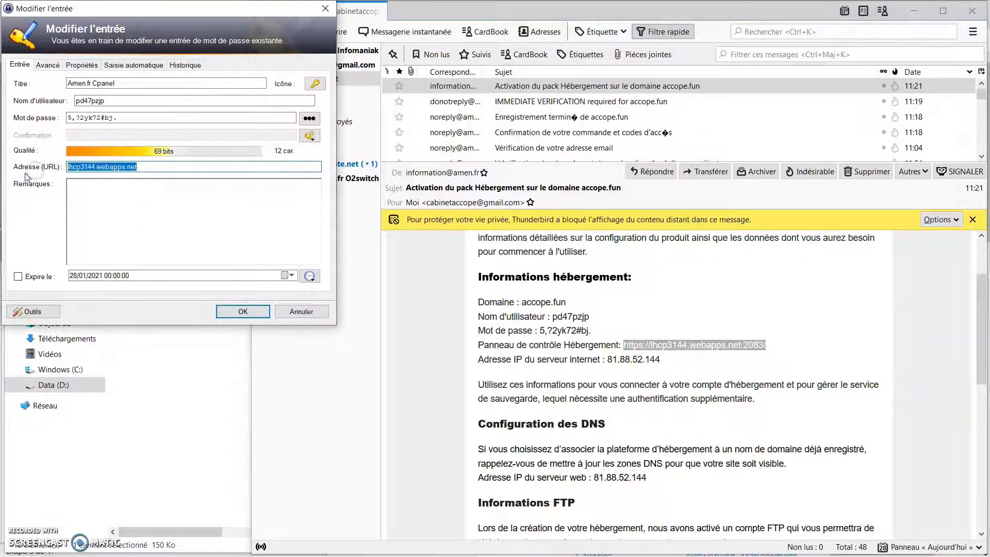
key(ctrl+v)
click(243, 311)
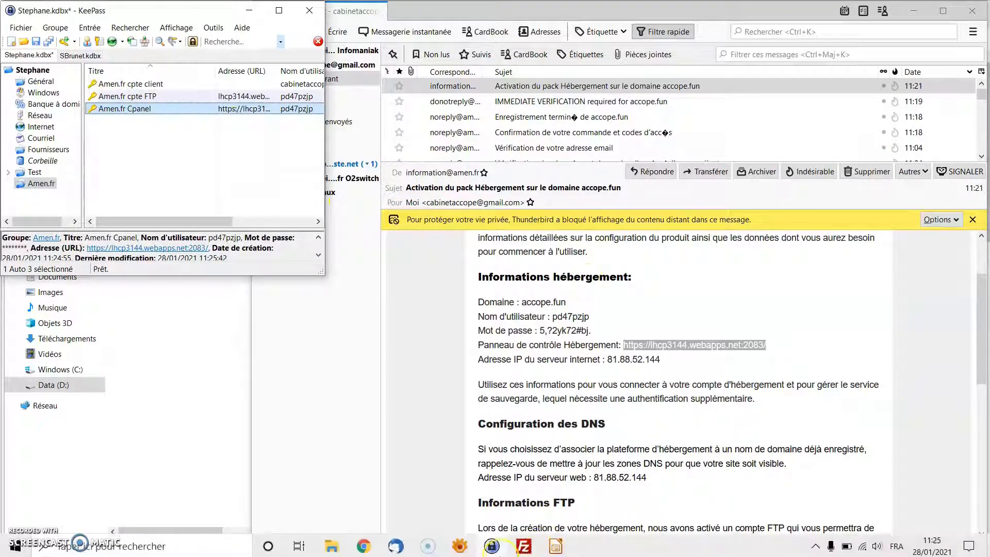
- Log out of cPanel, close the 'Confirmez votre inscription' tab and open a new browser tab
click(369, 549)
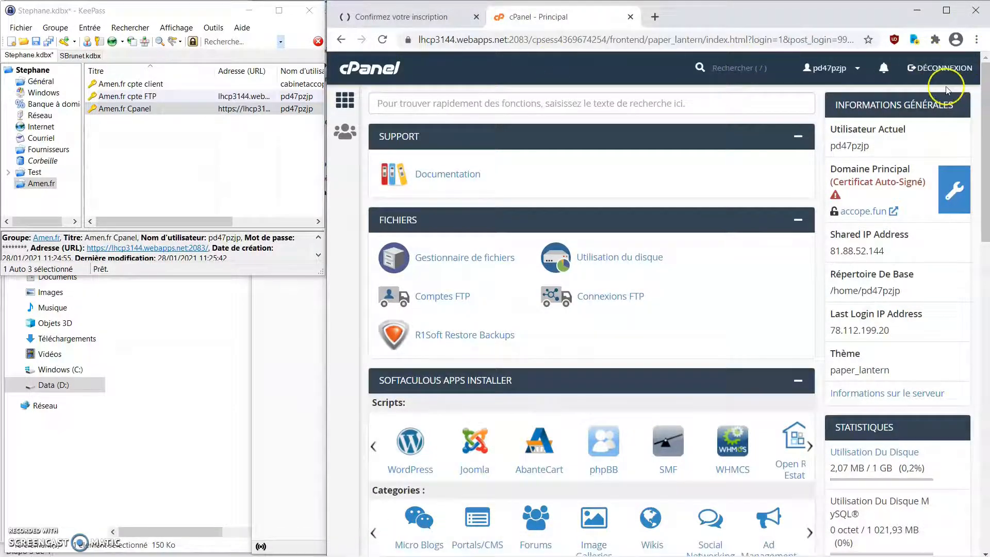
click(939, 71)
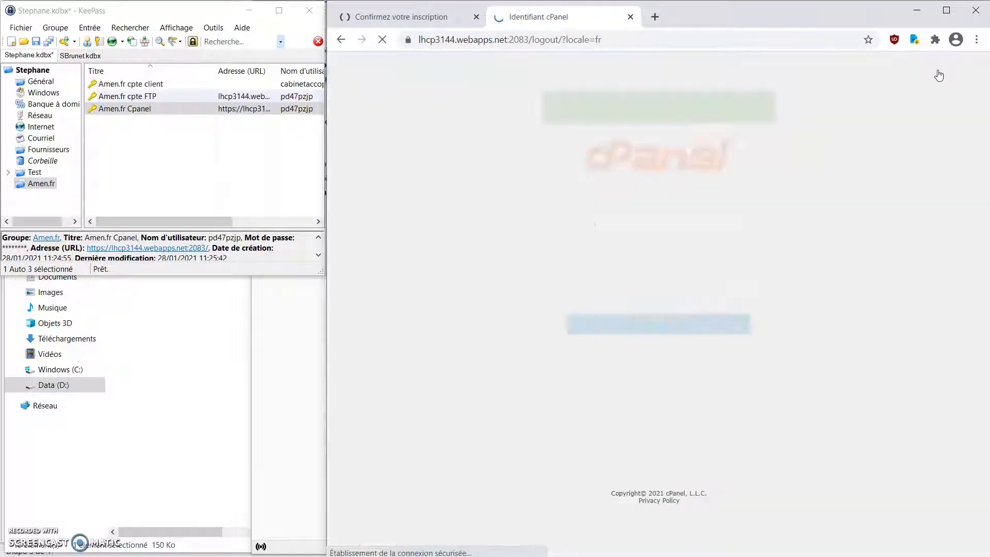
click(438, 17)
click(476, 16)
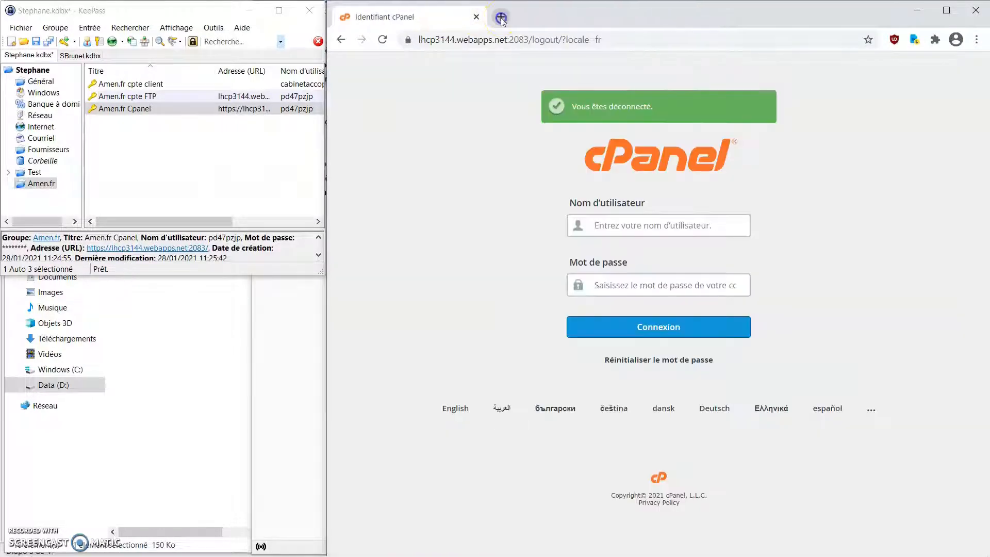
click(500, 17)
- Open the Amen.fr Cpanel entry's URL from KeePass and log in with its stored credentials
click(162, 111)
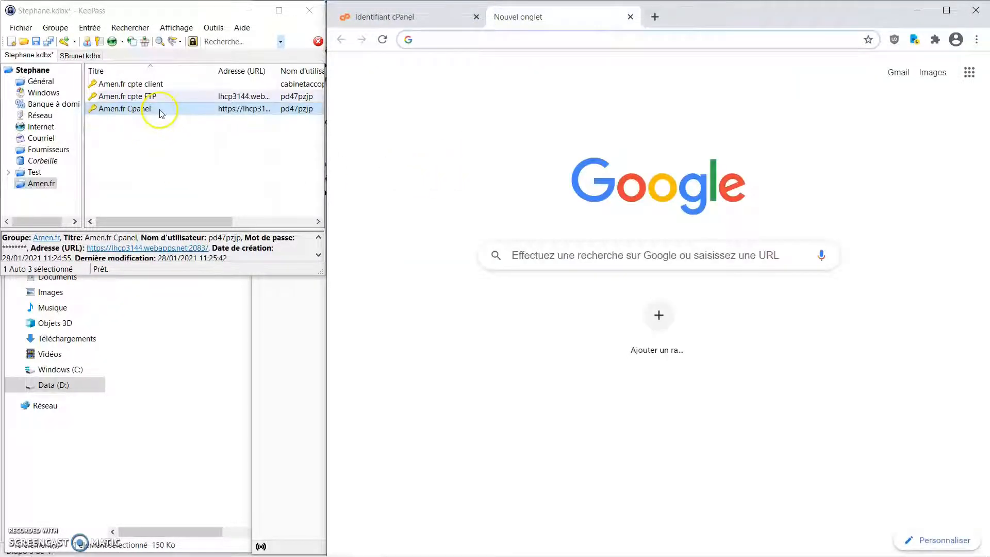
right_click(161, 111)
mouse_move(195, 147)
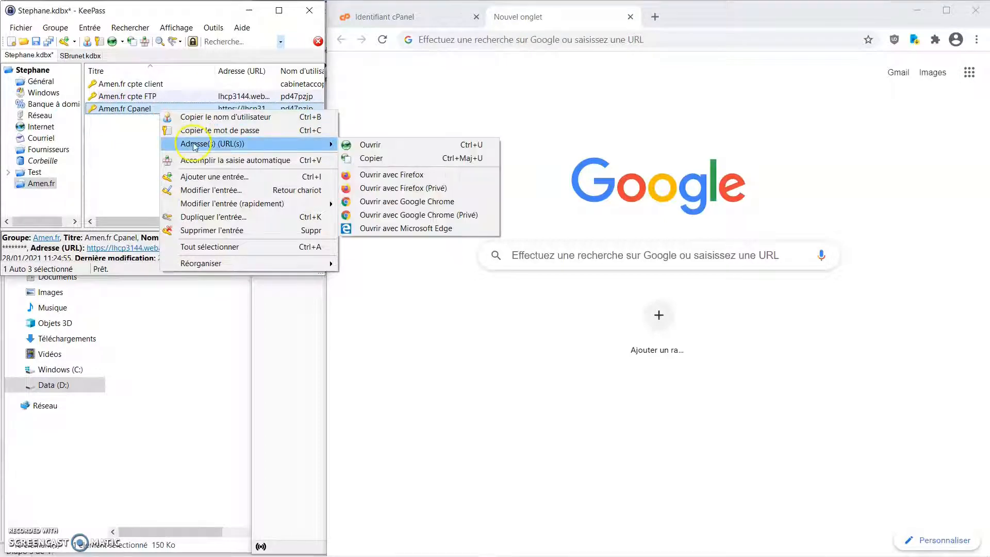
click(416, 147)
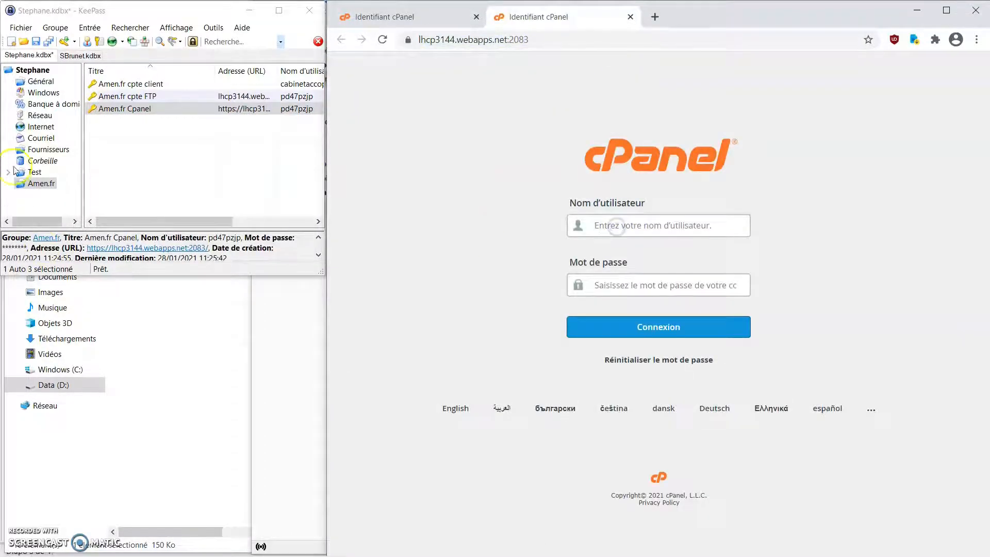
right_click(165, 109)
click(201, 161)
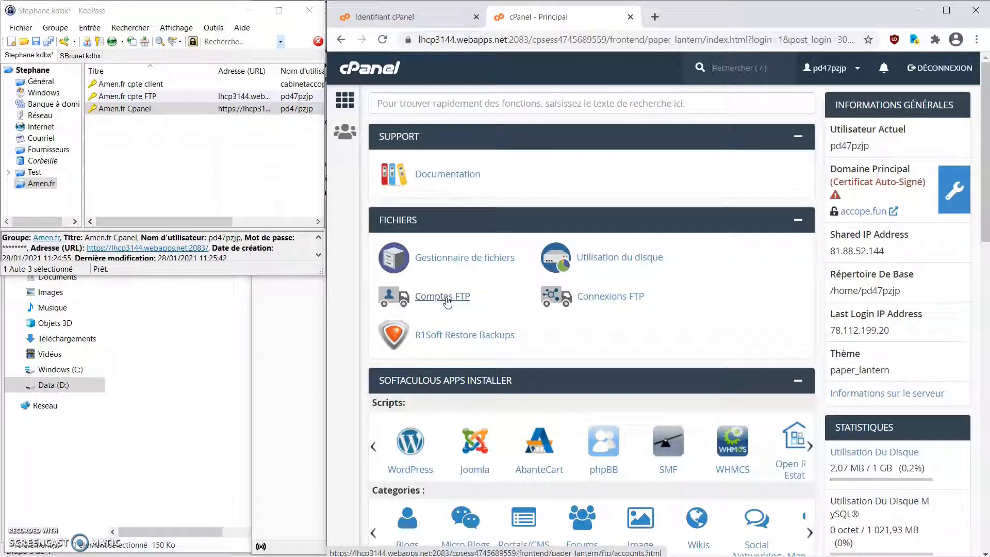
click(546, 362)
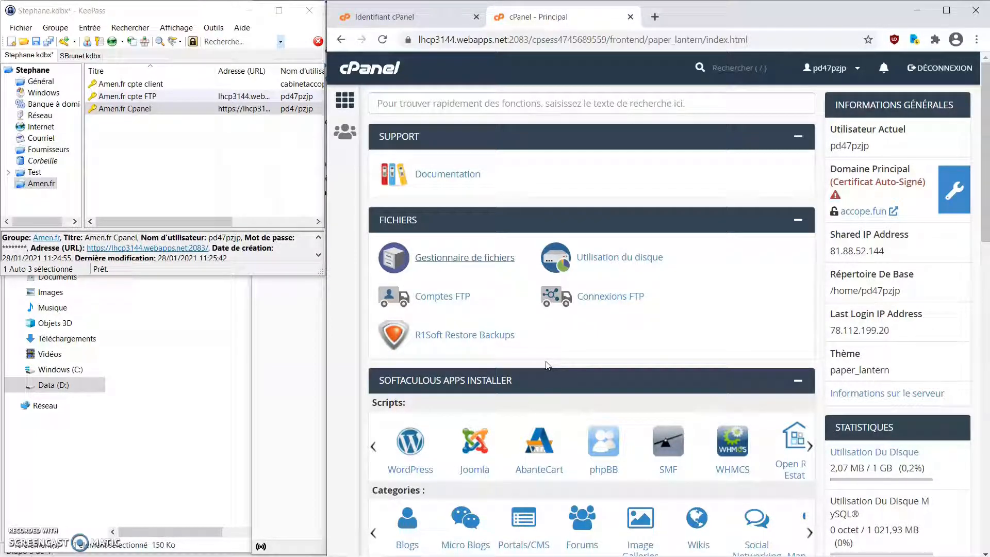
- In FileZilla's Site Manager, create a new site and keep the FTP protocol
mouse_move(638, 552)
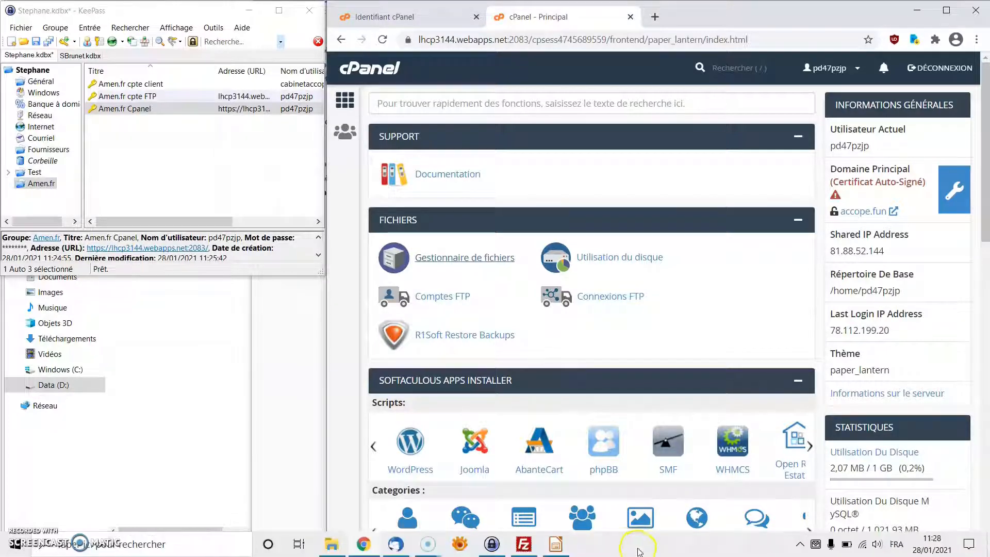
click(523, 544)
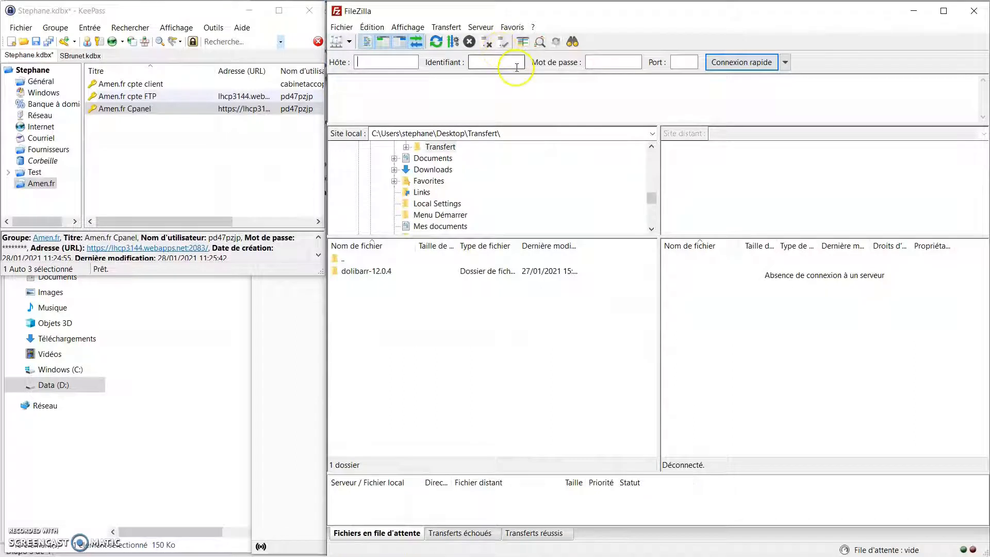
click(387, 63)
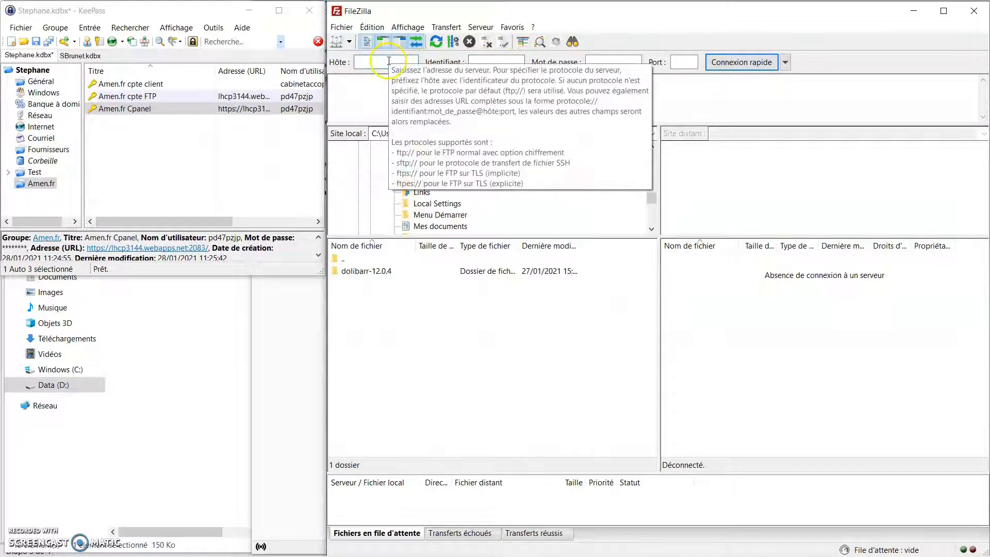
click(337, 43)
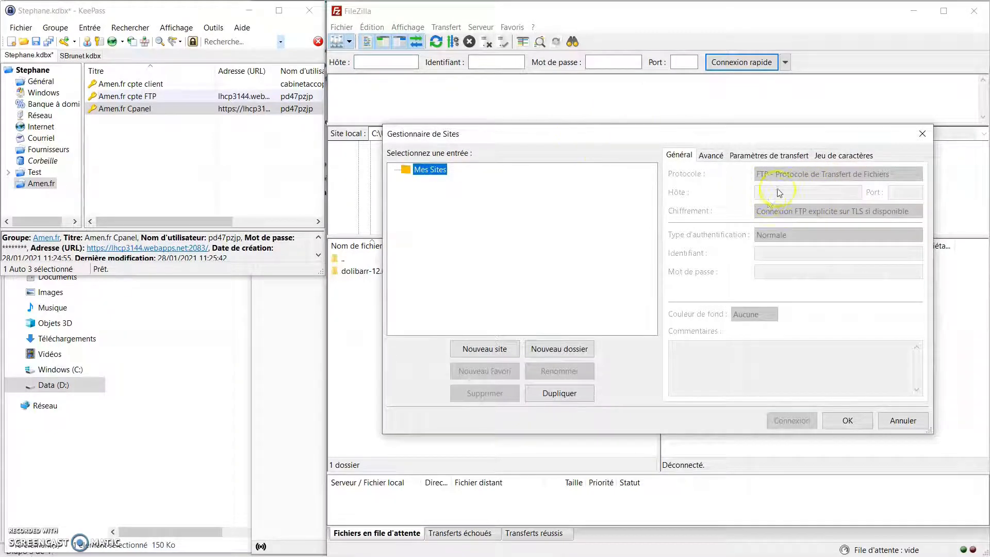
click(487, 348)
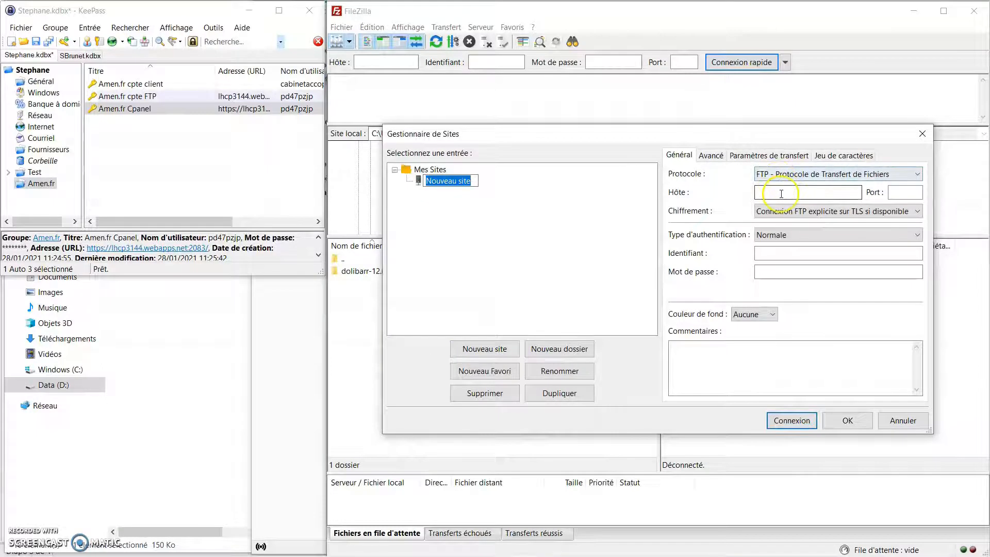
click(916, 175)
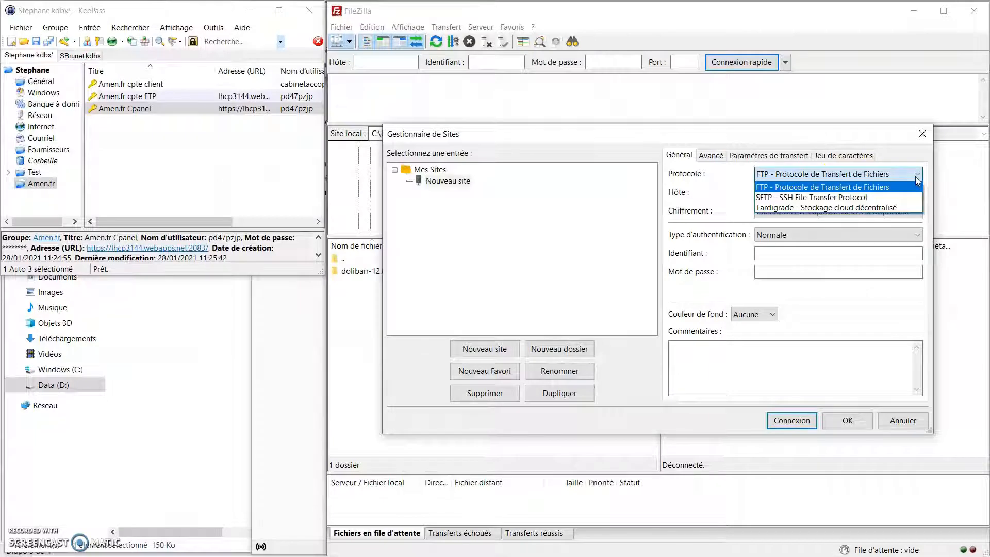
click(888, 200)
click(878, 190)
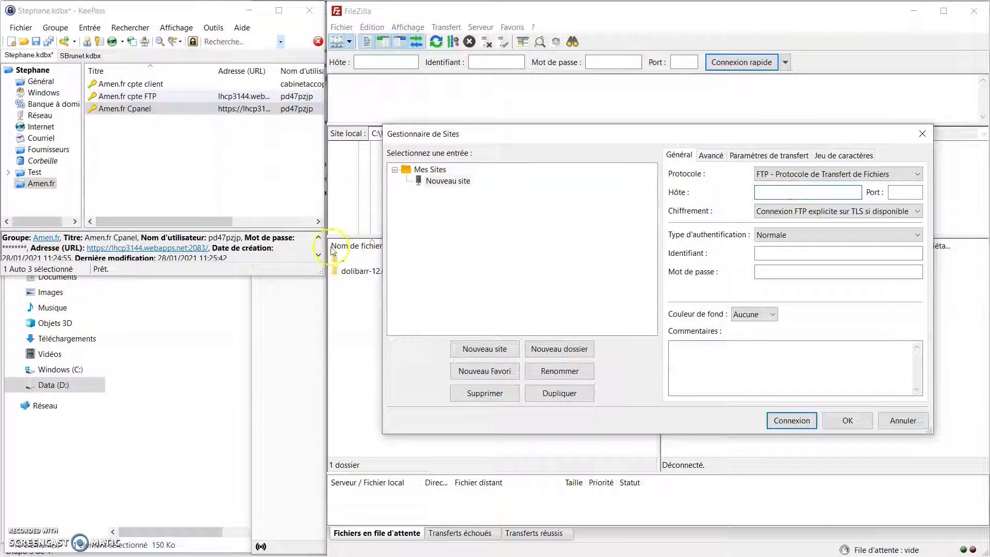
- Copy the FTP entry's server address from KeePass and paste it as host lhcp3144.webapps.net
click(183, 109)
right_click(183, 110)
click(168, 97)
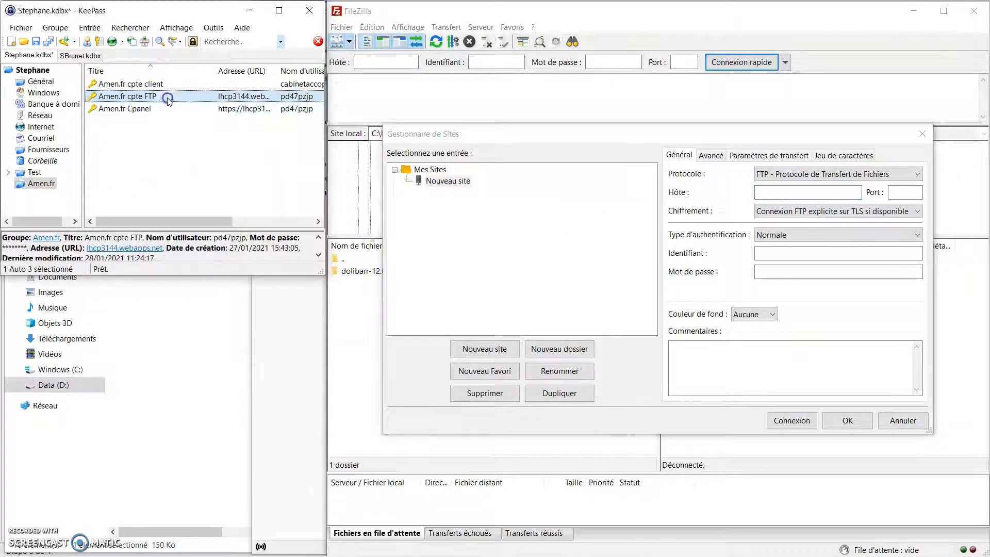
right_click(168, 98)
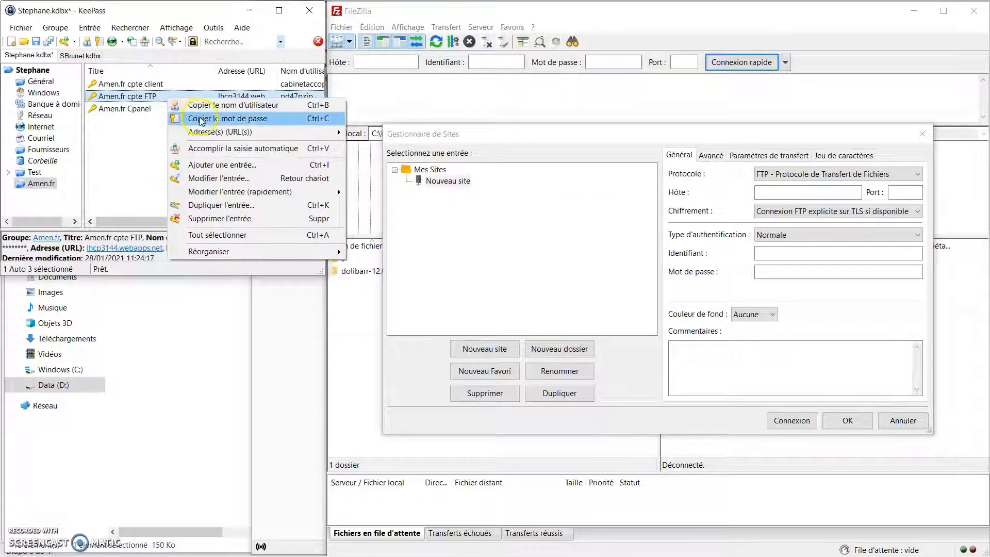
mouse_move(346, 134)
click(407, 148)
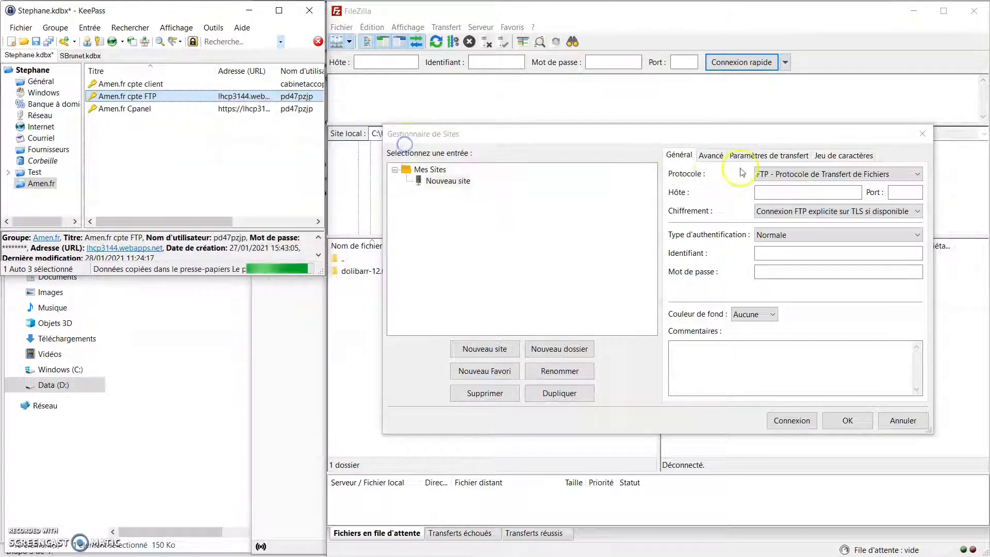
click(797, 194)
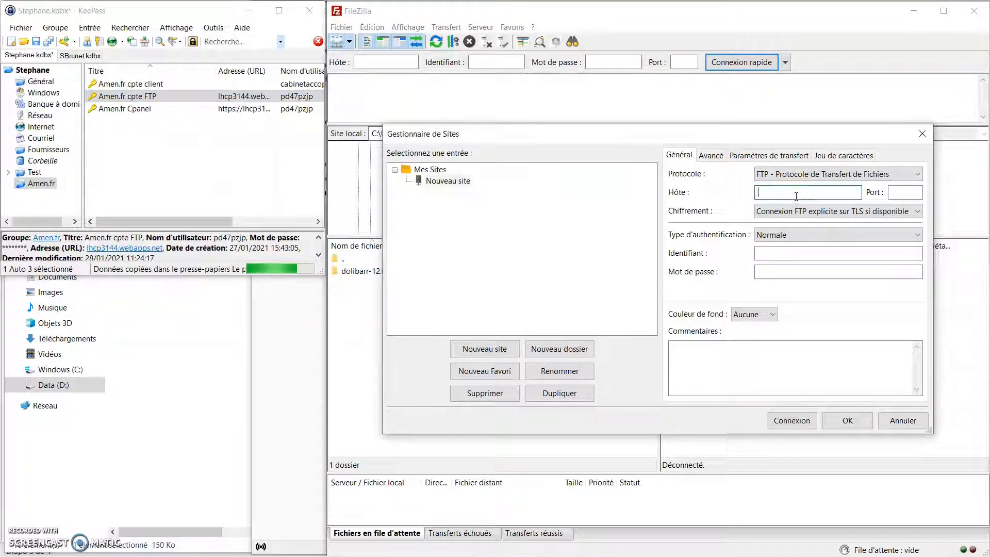
key(ctrl+v)
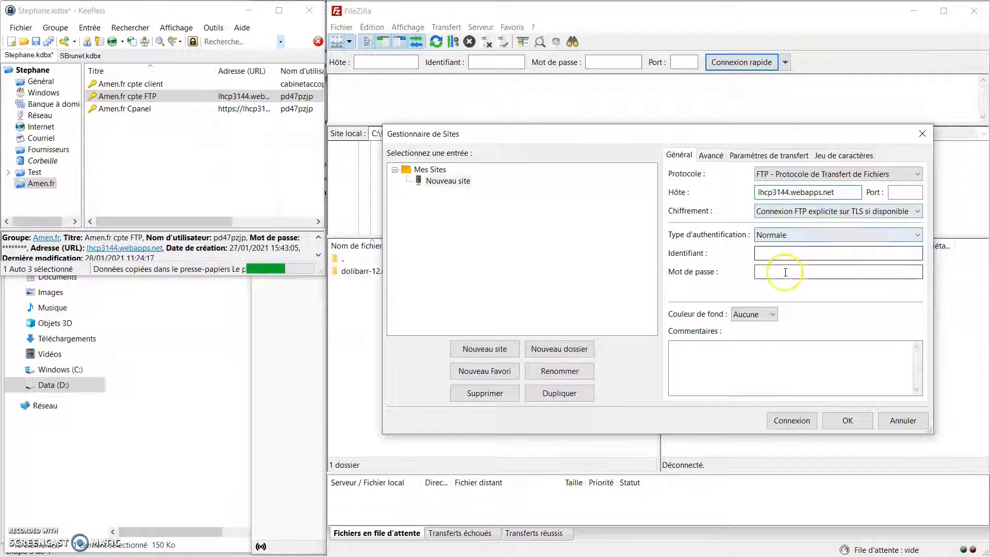
- Use normal login with the FTP username and password copied from KeePass, then connect
click(806, 235)
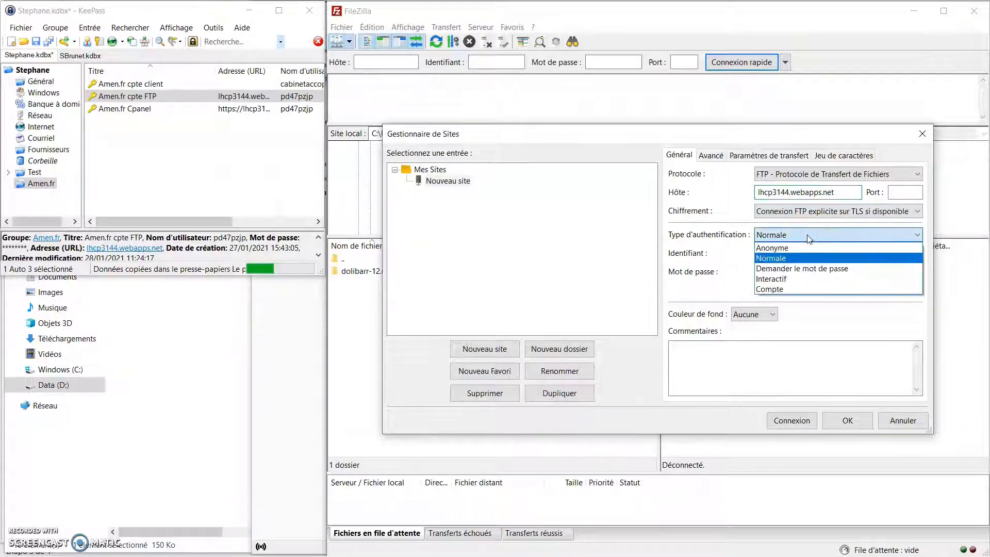
click(807, 235)
click(780, 253)
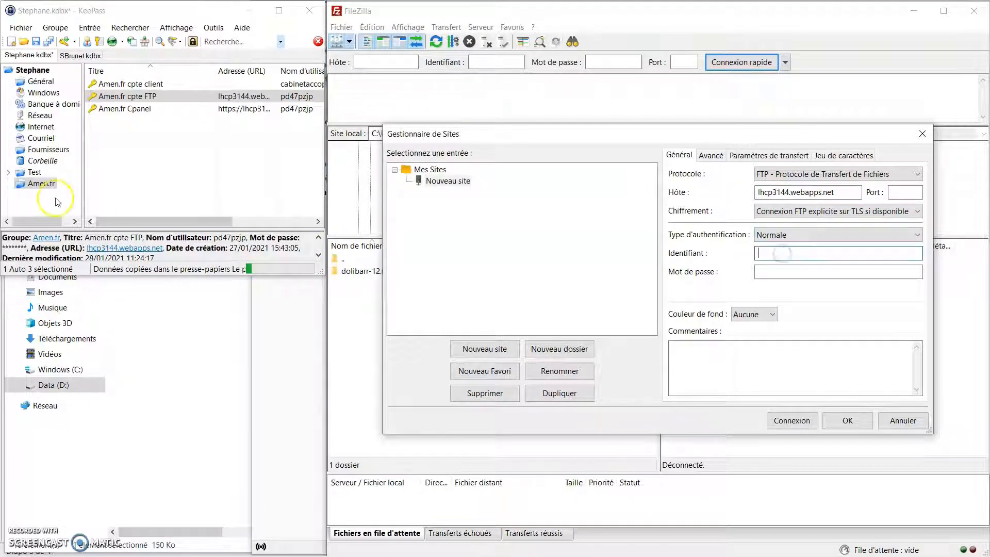
right_click(175, 97)
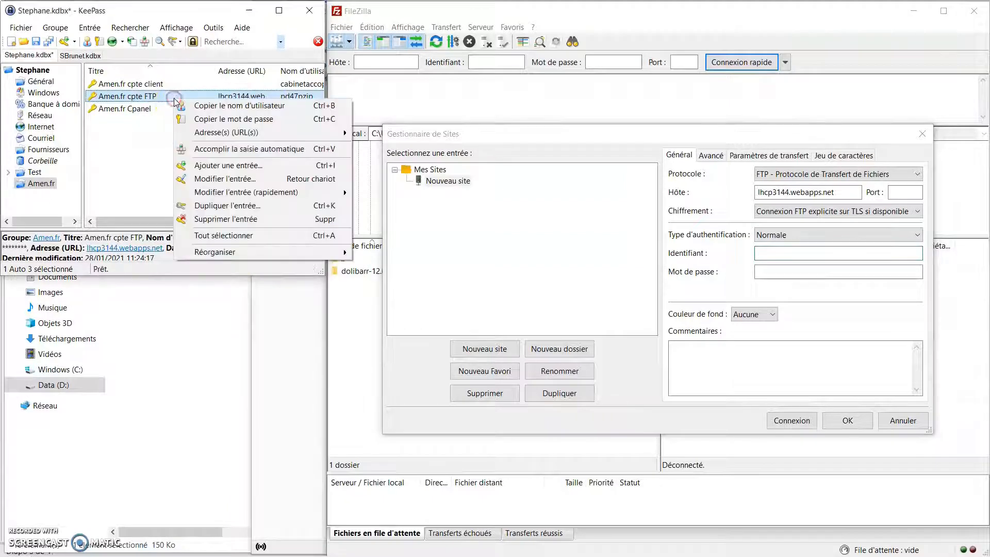
click(206, 106)
click(791, 252)
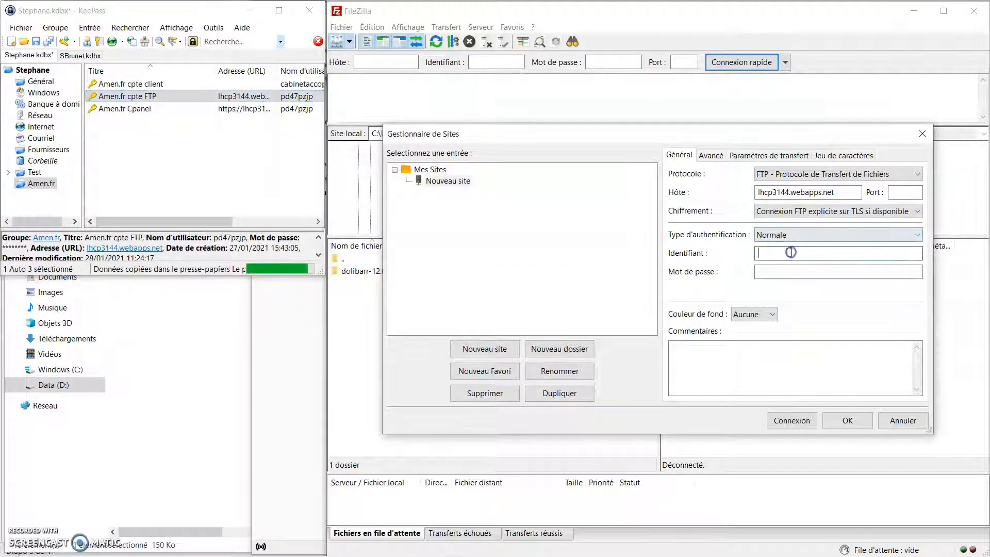
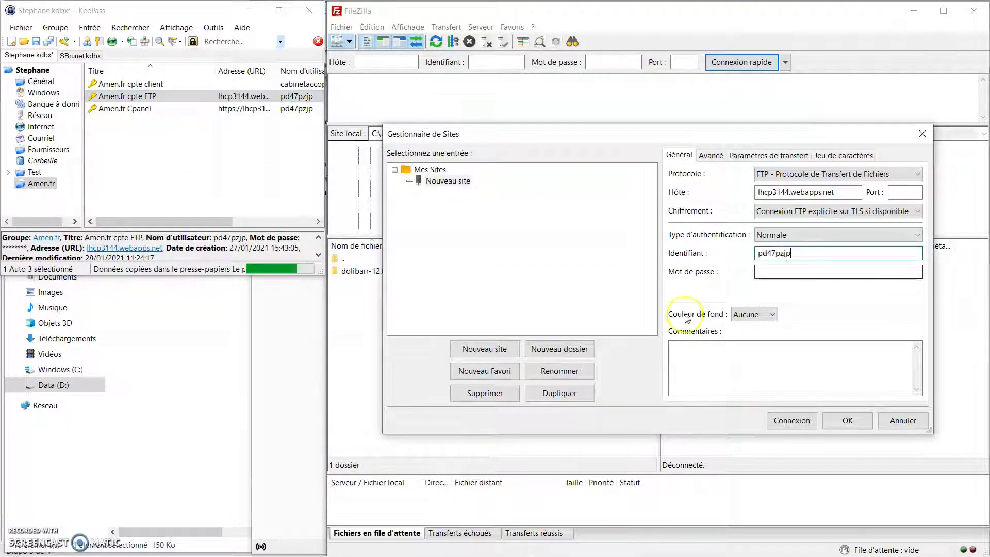
right_click(156, 98)
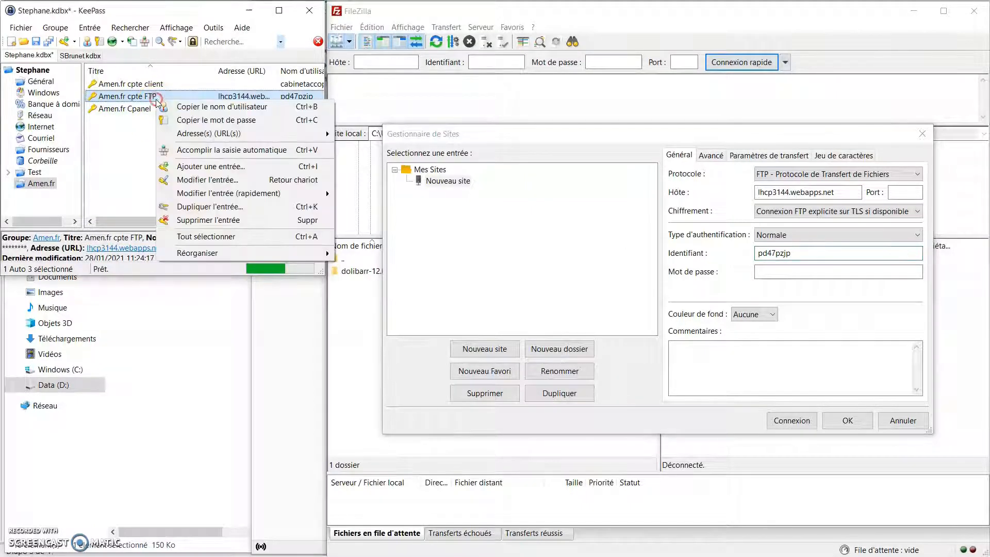
click(206, 120)
click(773, 273)
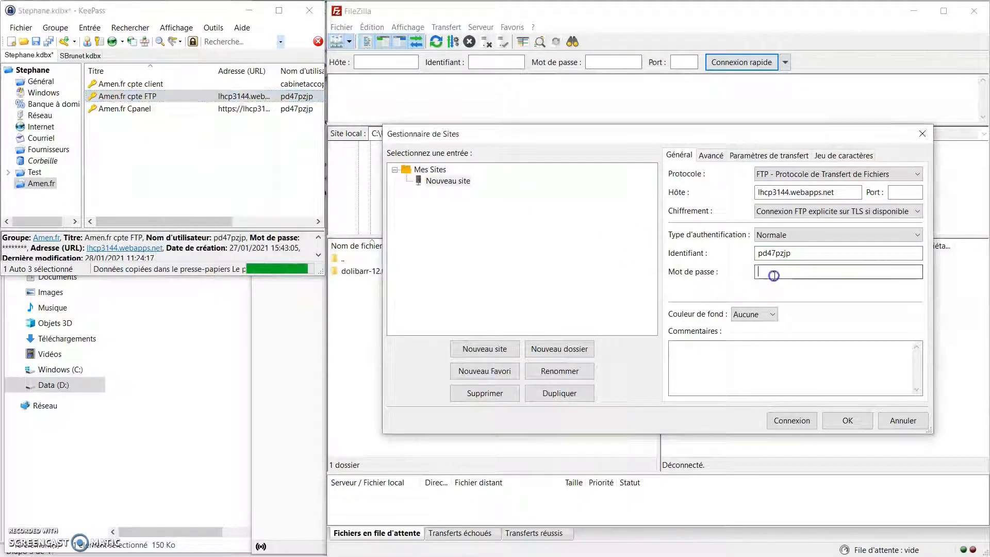
key(ctrl+v)
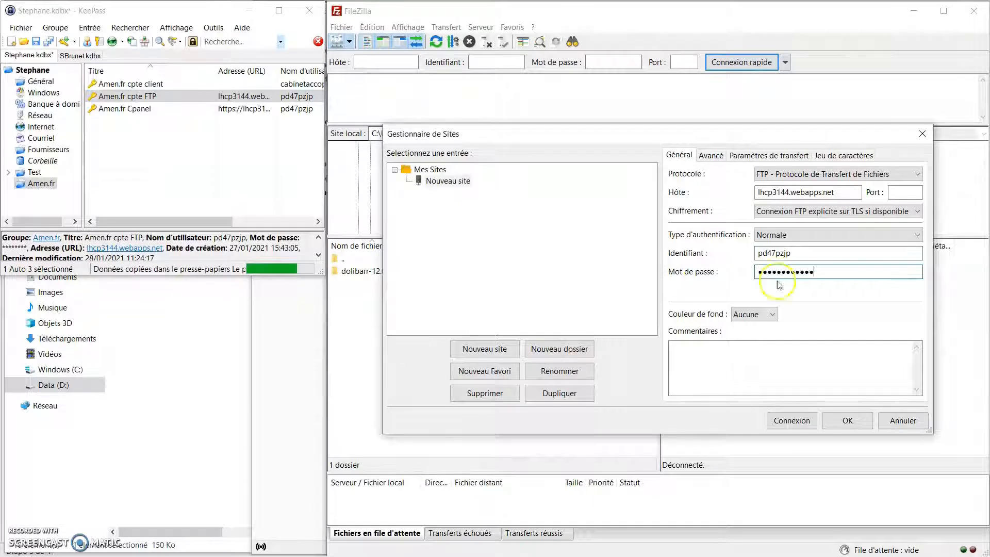
click(790, 422)
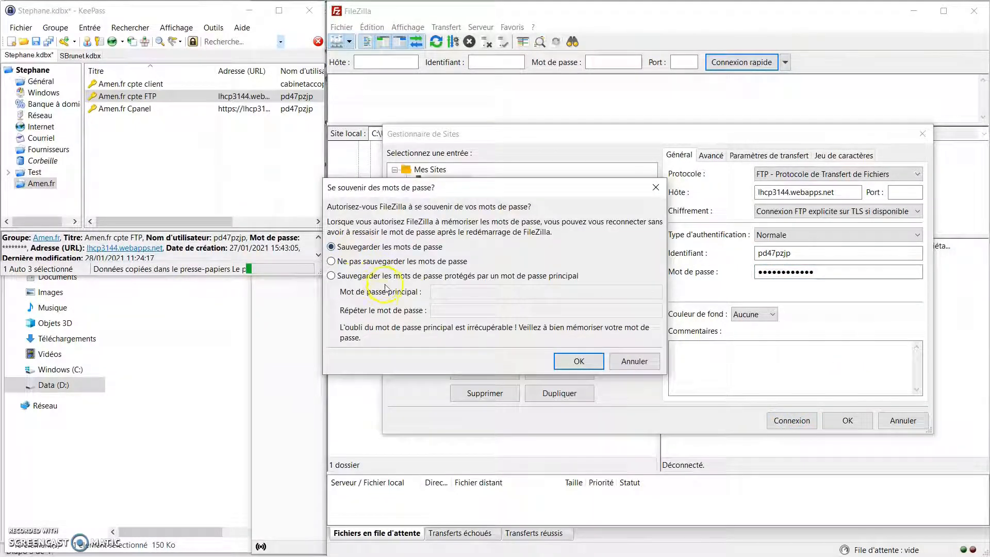
- Decline saving passwords, trust the server's certificate, then disconnect and close FileZilla
click(331, 260)
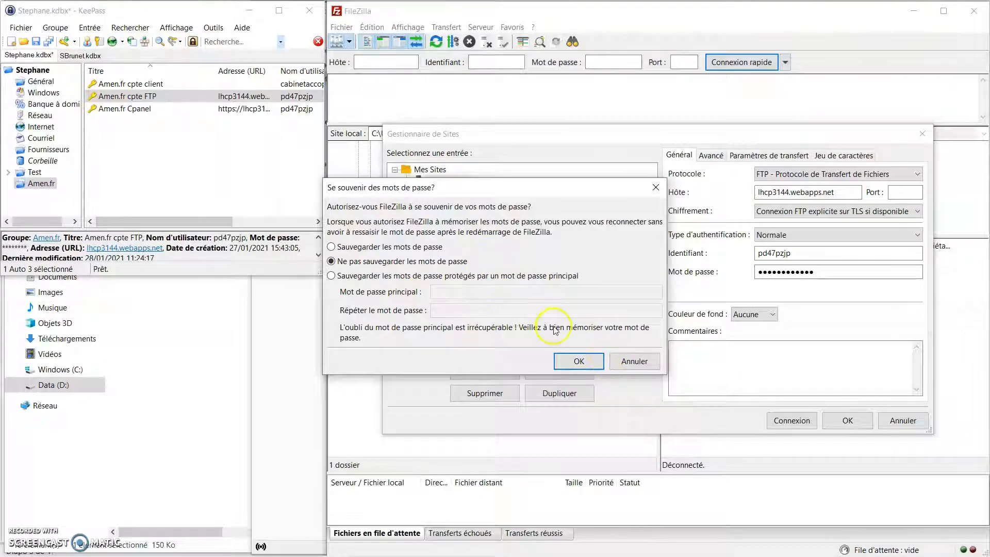
click(578, 361)
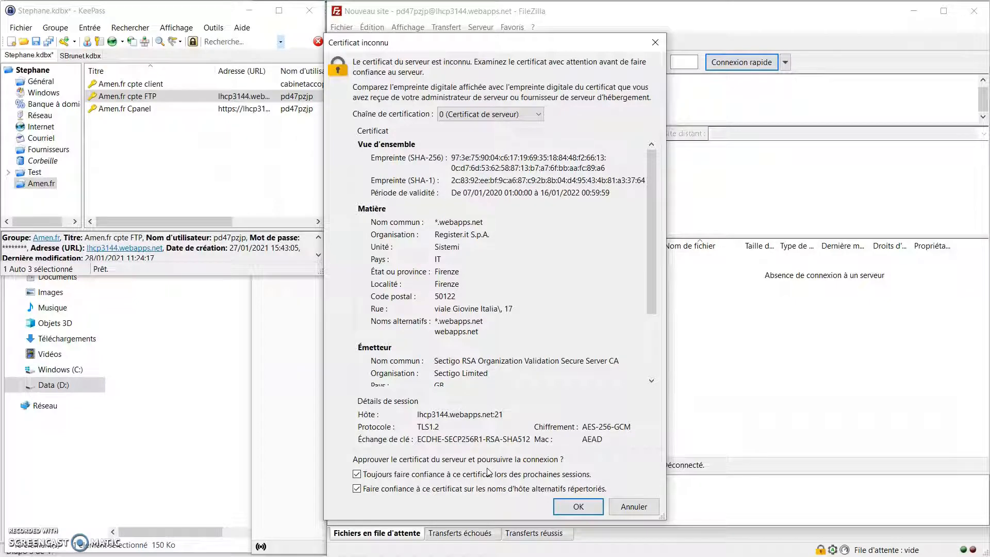
click(578, 506)
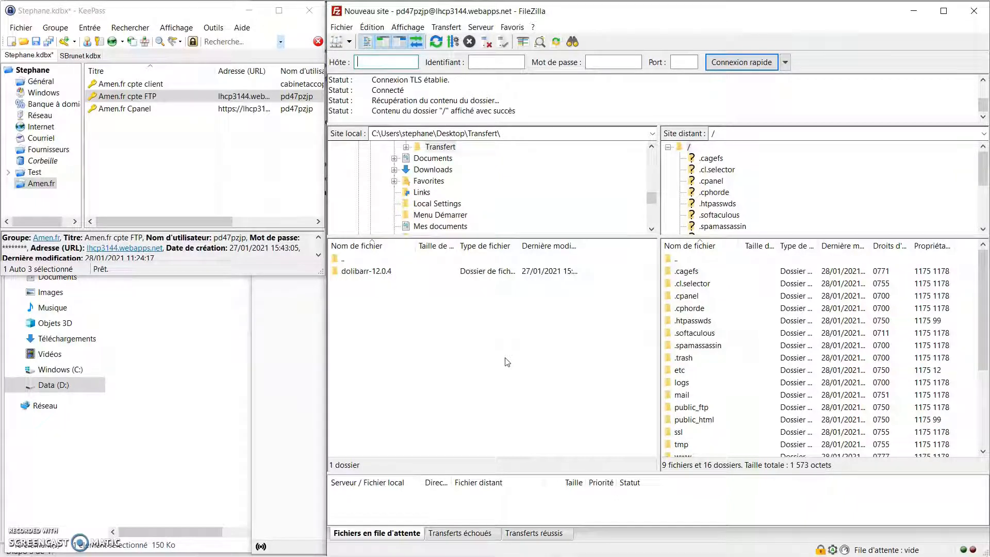
click(469, 42)
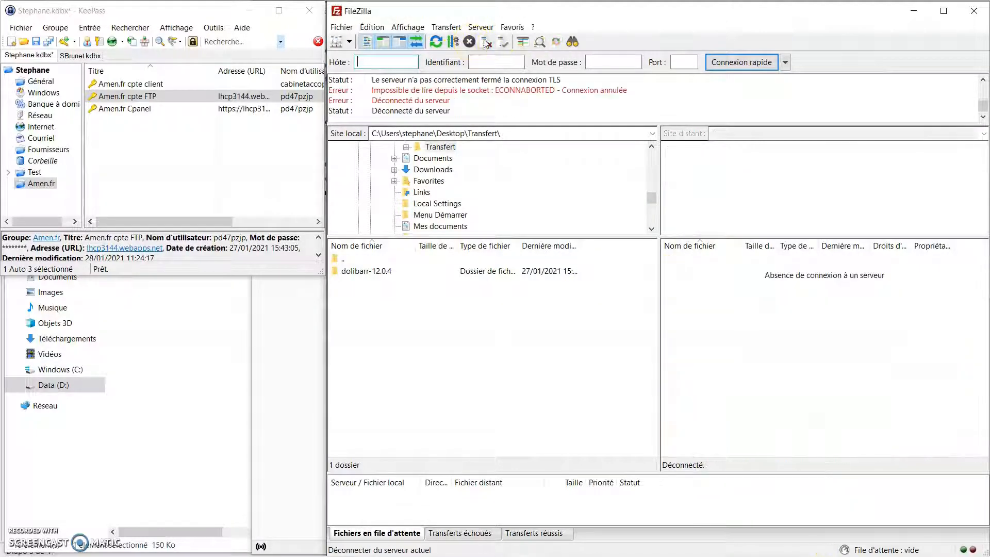
click(979, 12)
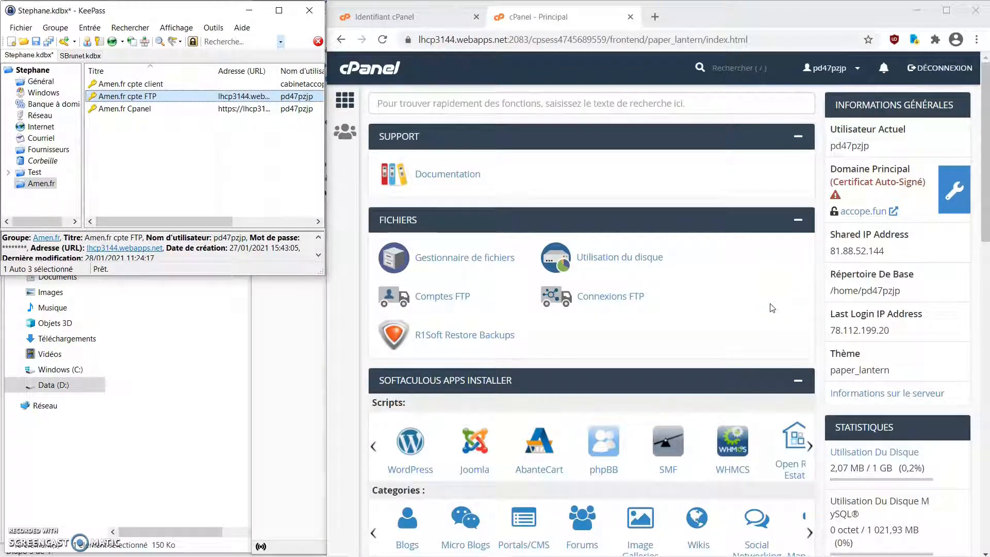
- Leave the cPanel dashboard and open the actions for the Amen.fr client entry in KeePass
click(697, 344)
scroll(697, 345, down, 10)
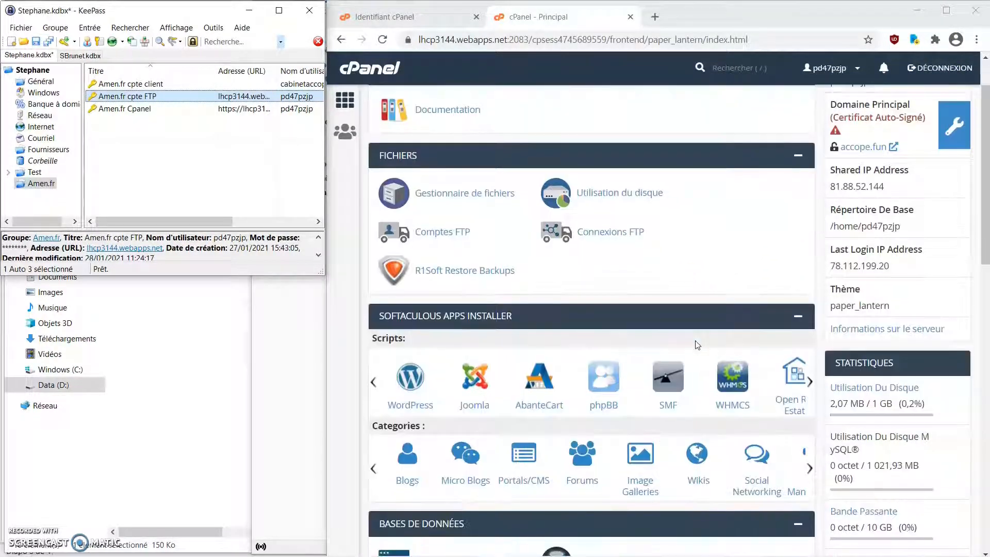
scroll(697, 344, down, 1)
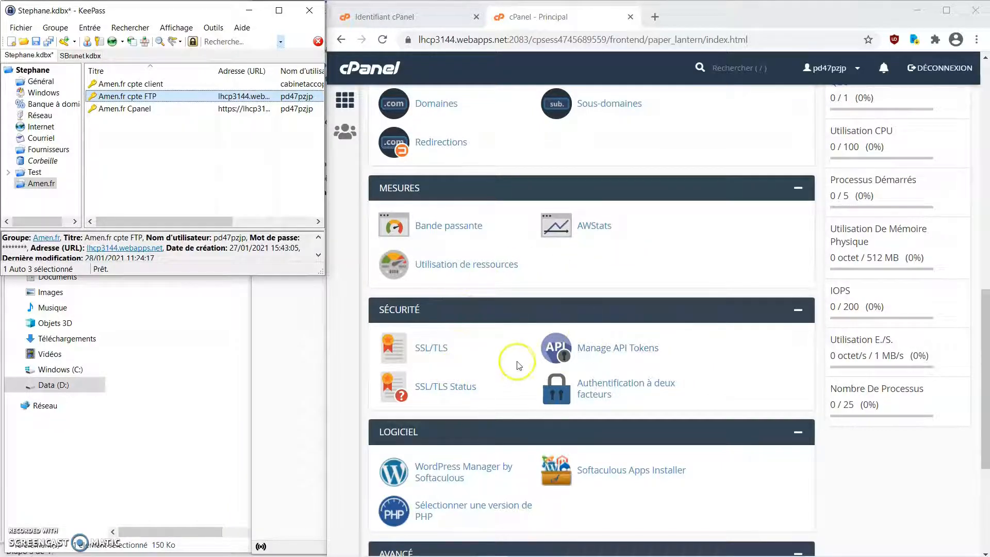
scroll(584, 472, up, 7)
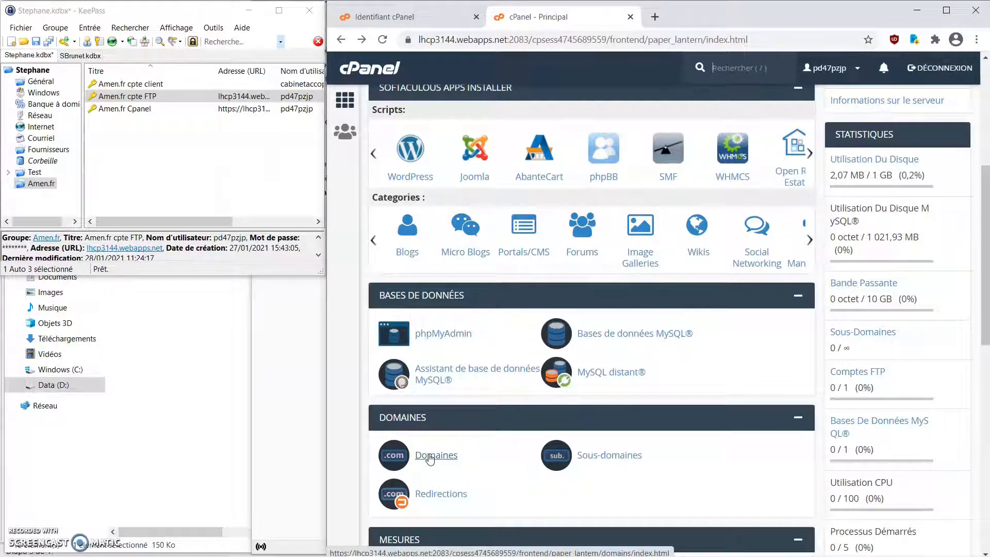
scroll(430, 459, up, 5)
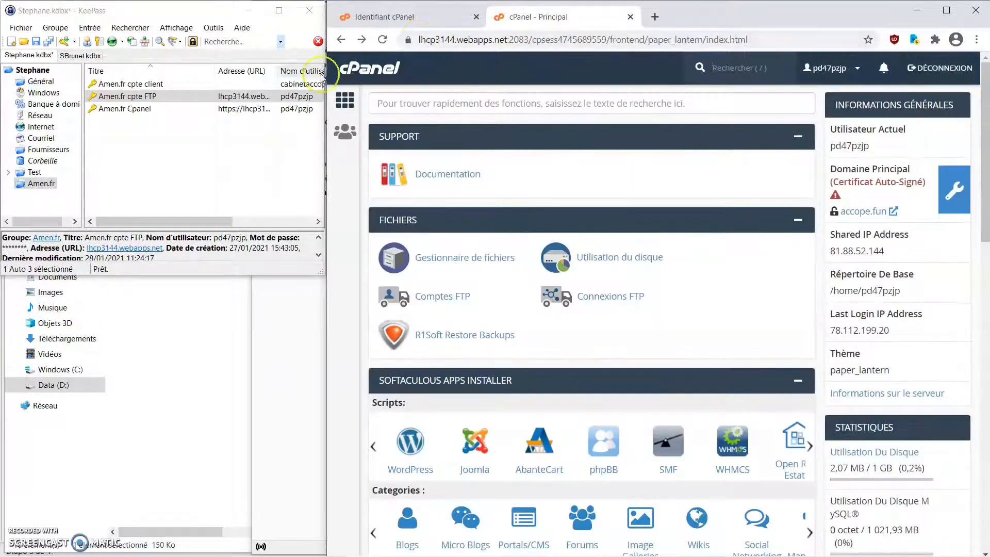
click(160, 84)
right_click(162, 85)
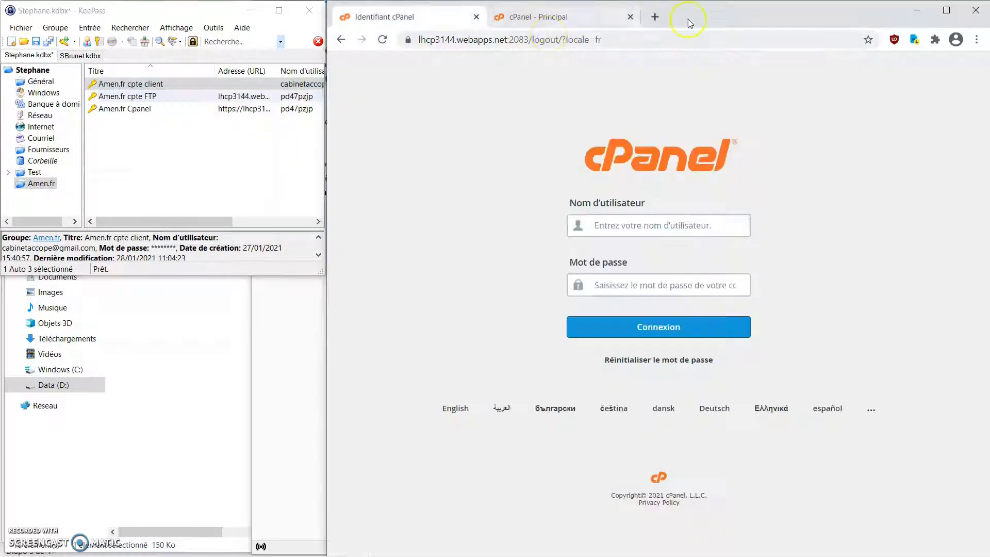
- Load amen.fr in a new browser tab
click(654, 16)
text(amen)
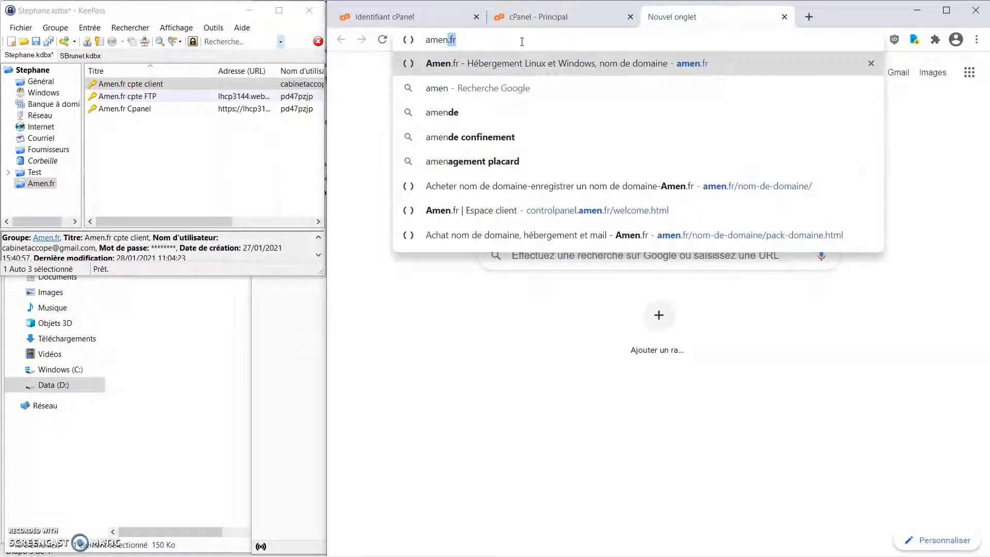
text(.fr)
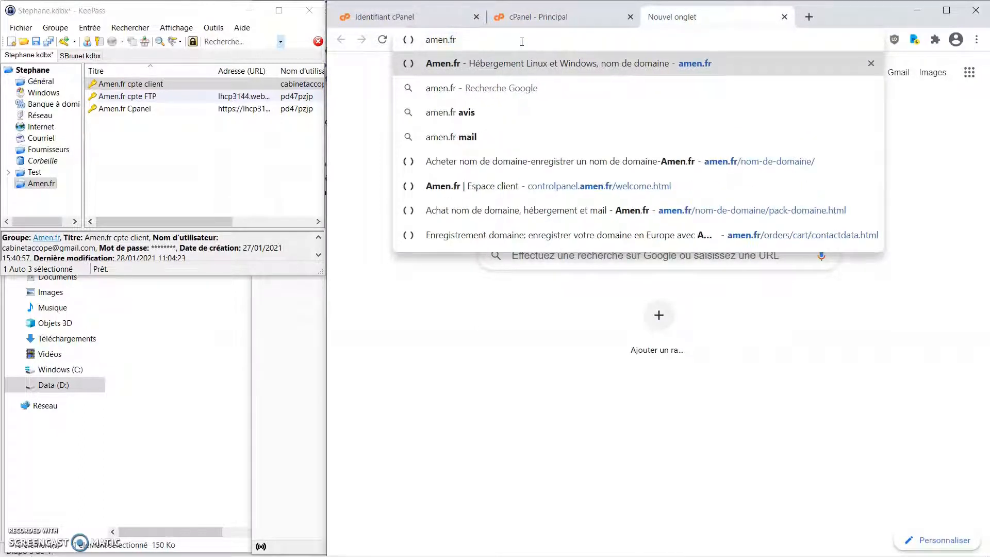
key(Return)
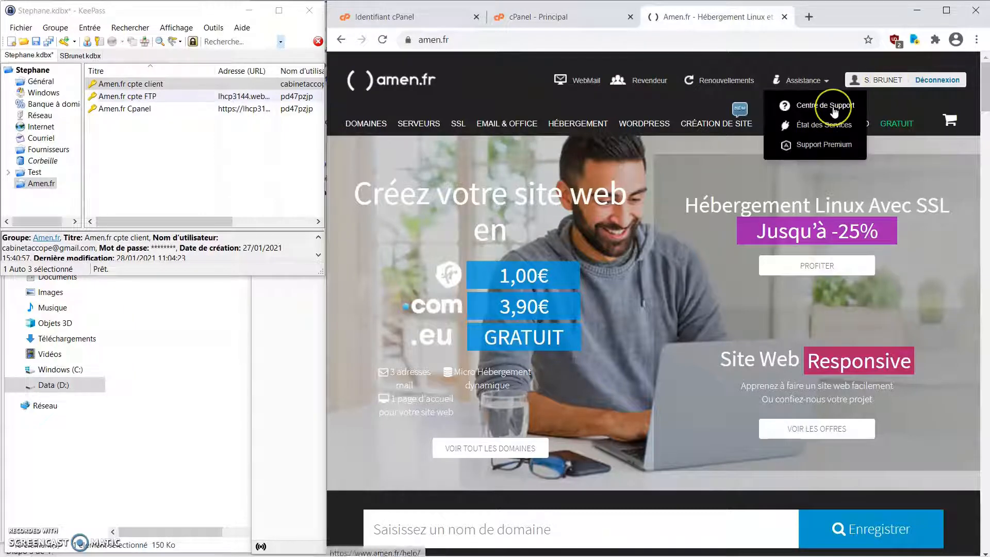
- Go through Centre de Support and Contacter to start a new support ticket (Ouvrir un ticket)
click(834, 108)
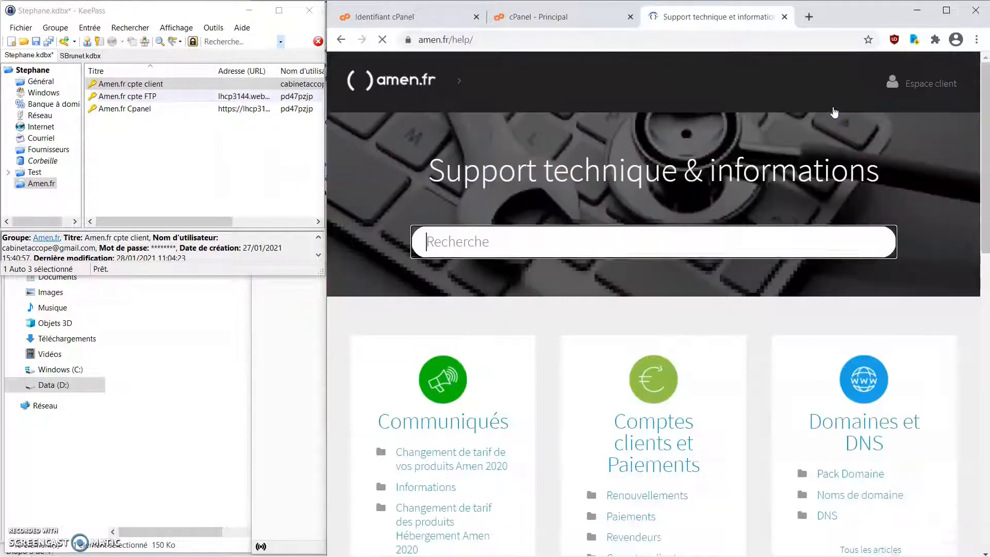
scroll(800, 243, down, 7)
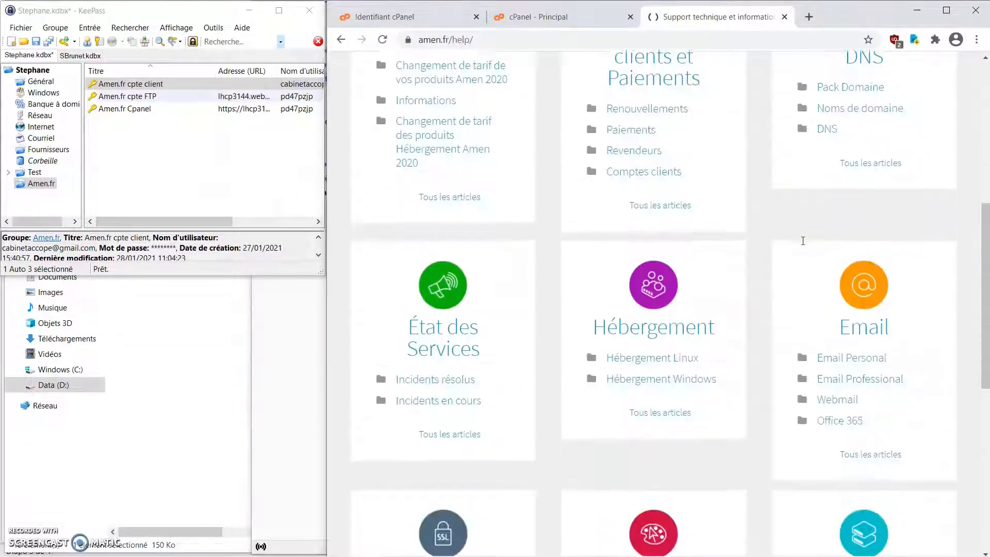
scroll(803, 241, down, 8)
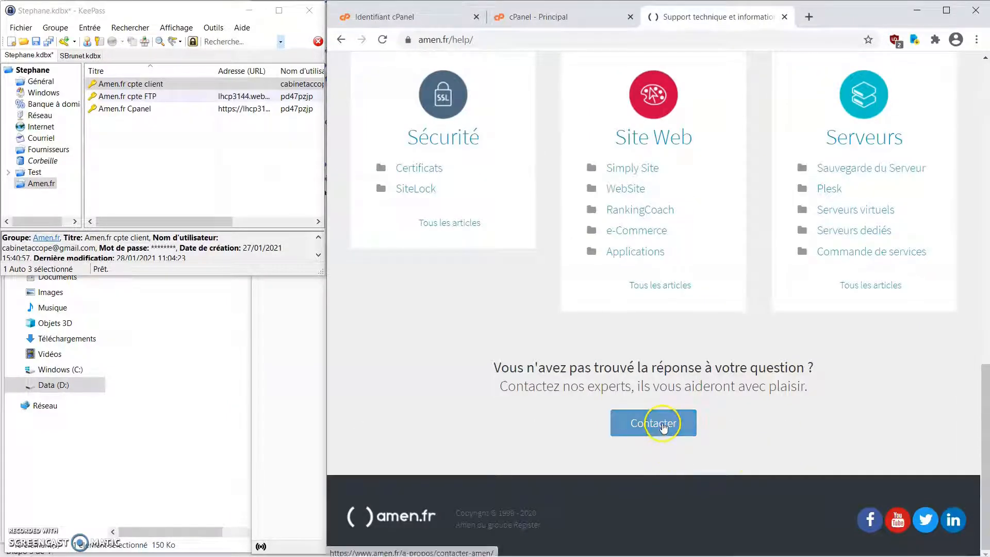
click(653, 422)
scroll(592, 227, down, 3)
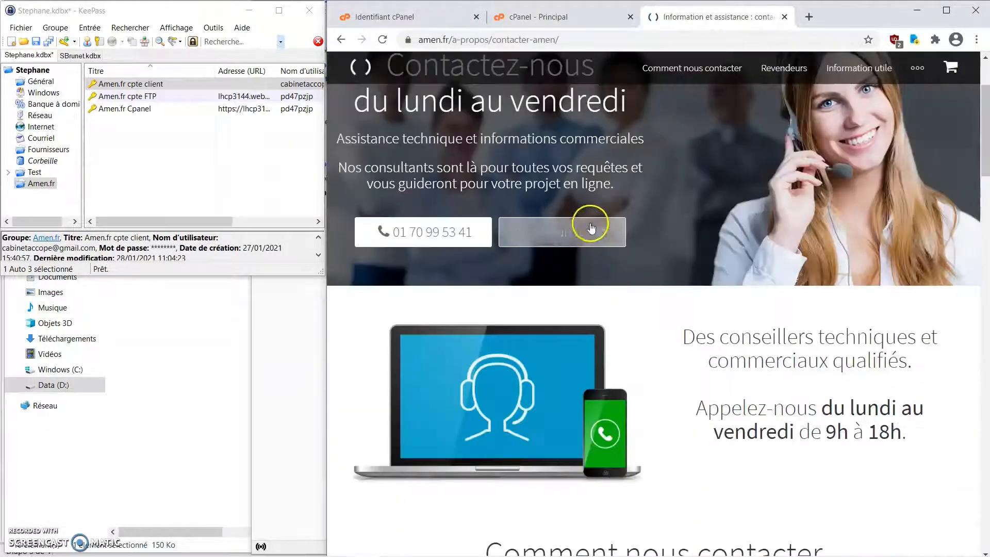
click(591, 227)
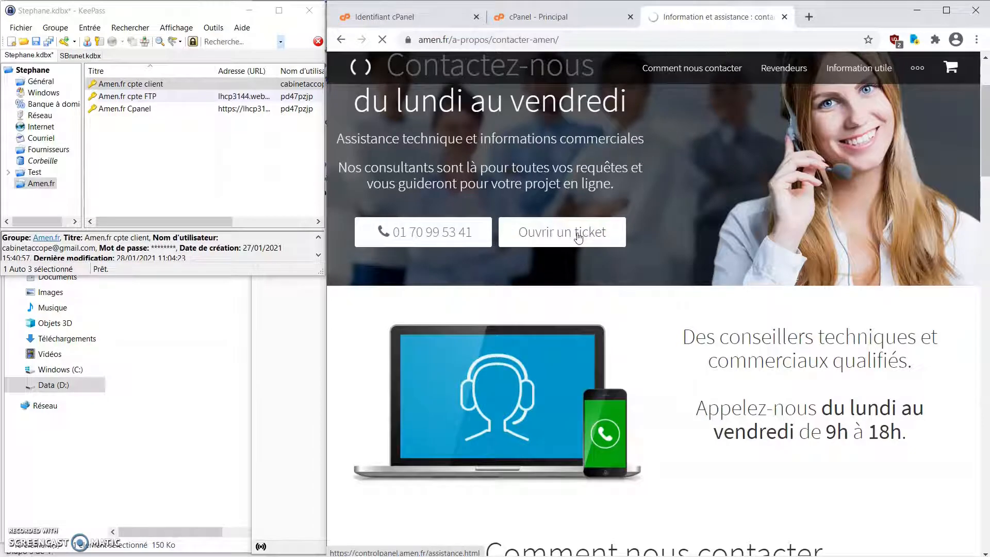
- Choose SERVEURS > Certificats SSL as the request subject and contact support
scroll(463, 310, down, 1)
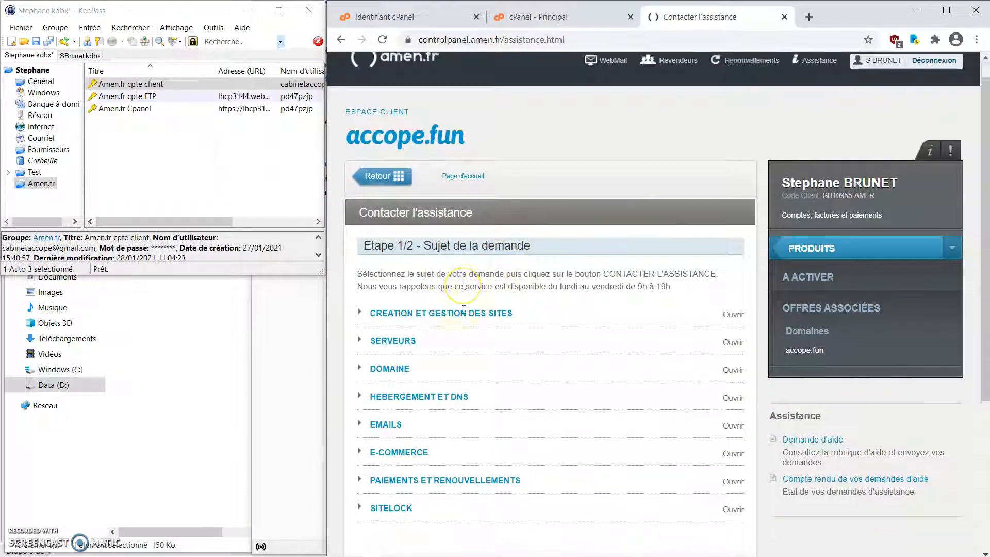
scroll(463, 310, down, 4)
click(364, 126)
scroll(382, 111, down, 1)
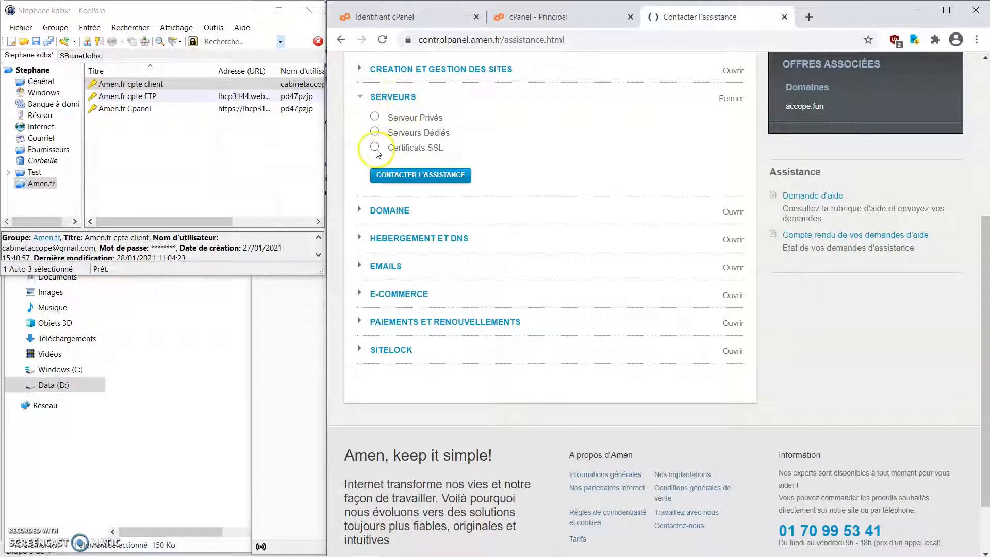
click(375, 148)
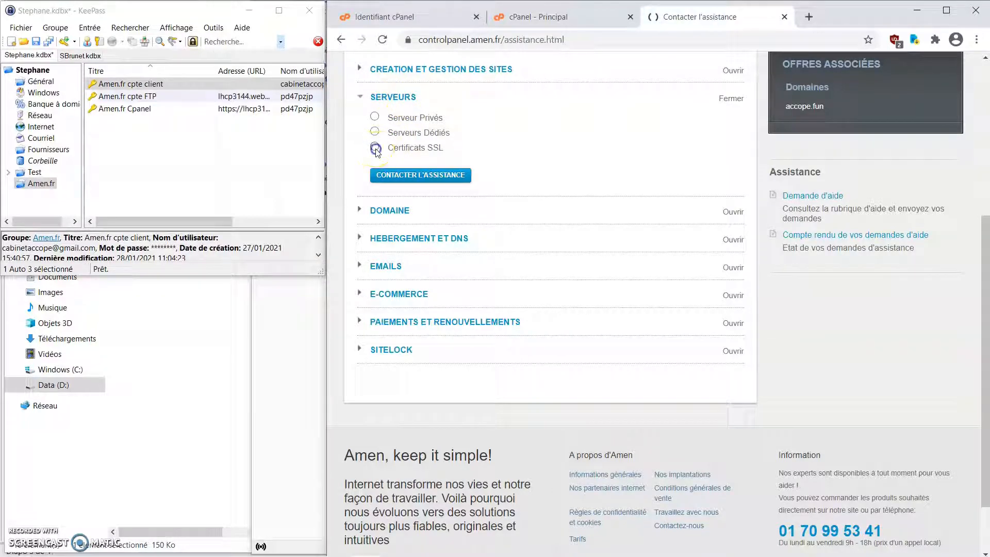
click(400, 176)
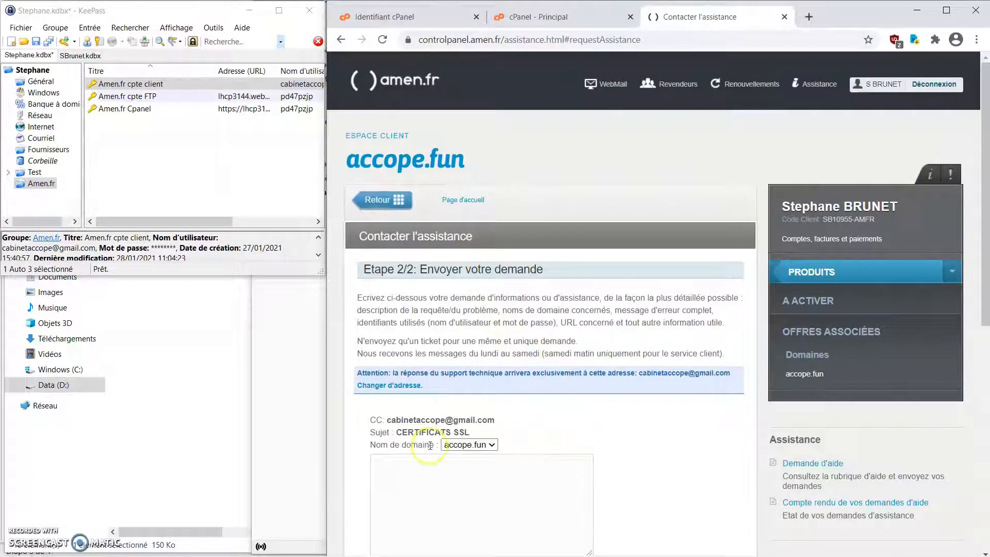
- Paste the prepared SSL request message for accope.fun and submit it
scroll(430, 443, down, 4)
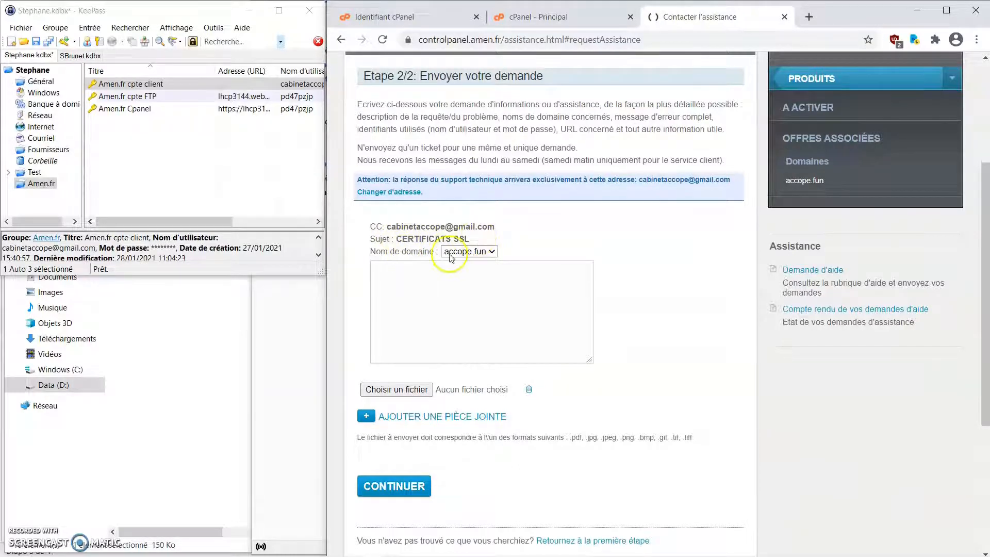
click(426, 274)
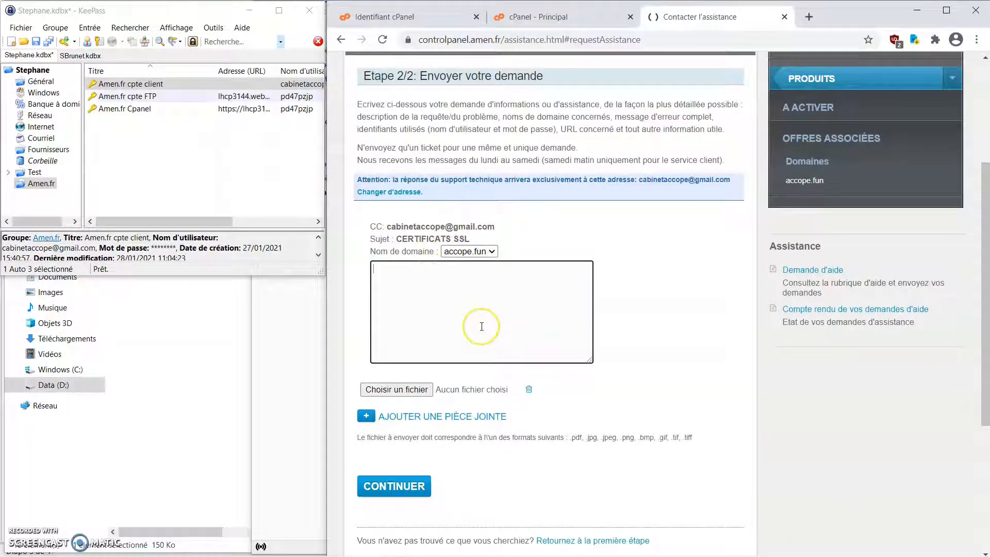
text(Bonjour, Pourriez-vous activer le certificat SSL gratuit Let's Encrypt sur le micro Hébergement de mon domaine accope.FUN. Vous en remerciant, Dans l'attente, Meilleures salutations.)
click(398, 489)
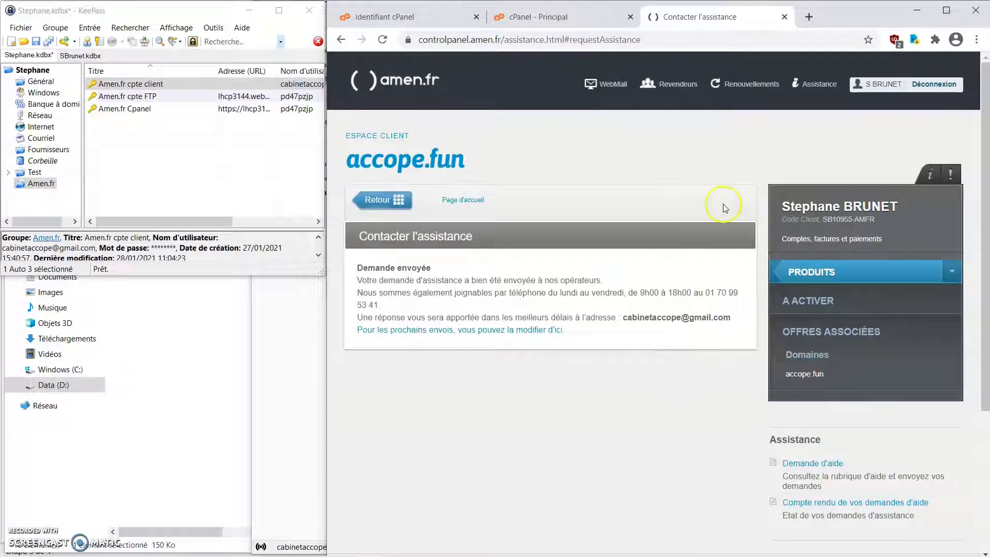
- Load accope.fun in a new tab and check that its connection shows « Non sécurisé »
click(809, 18)
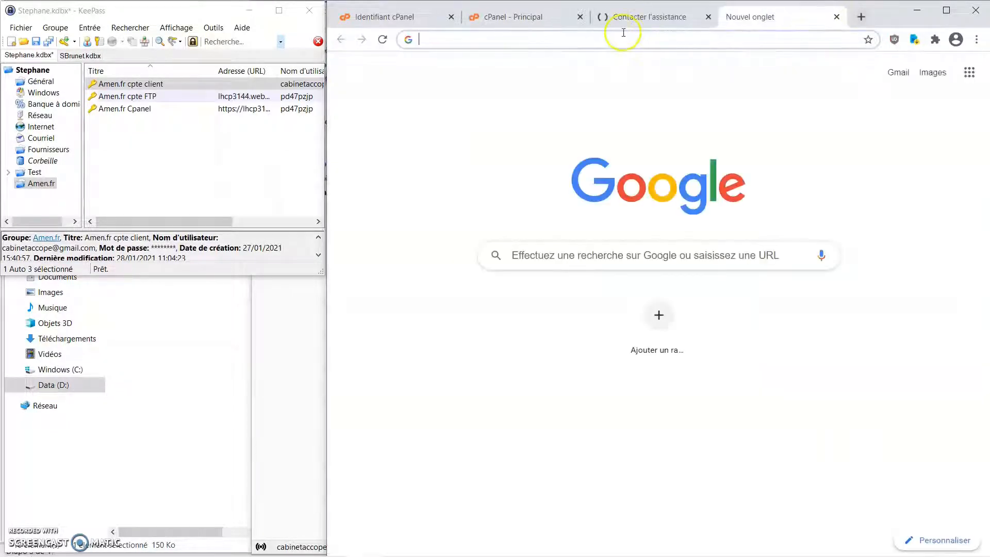
click(623, 44)
text(acc)
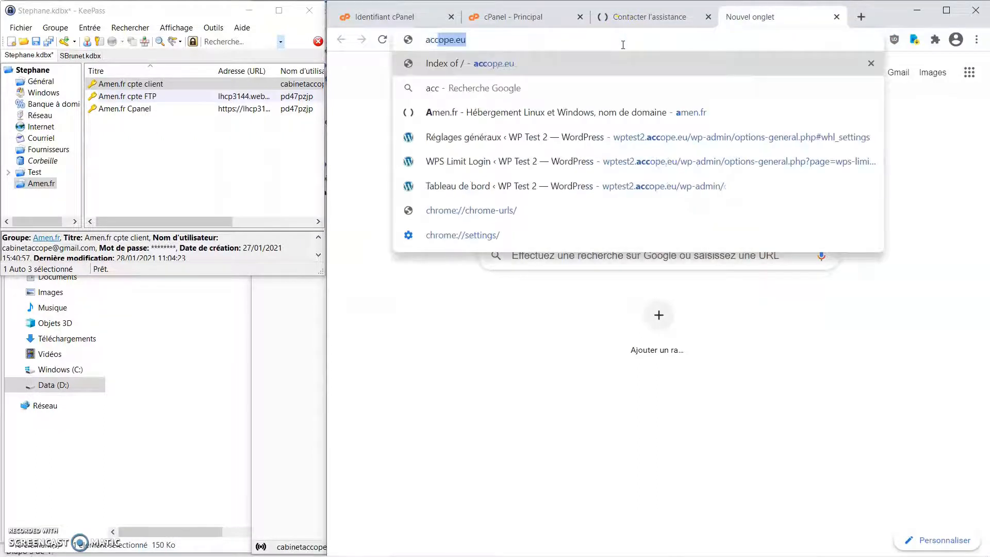
text(ope.FUN)
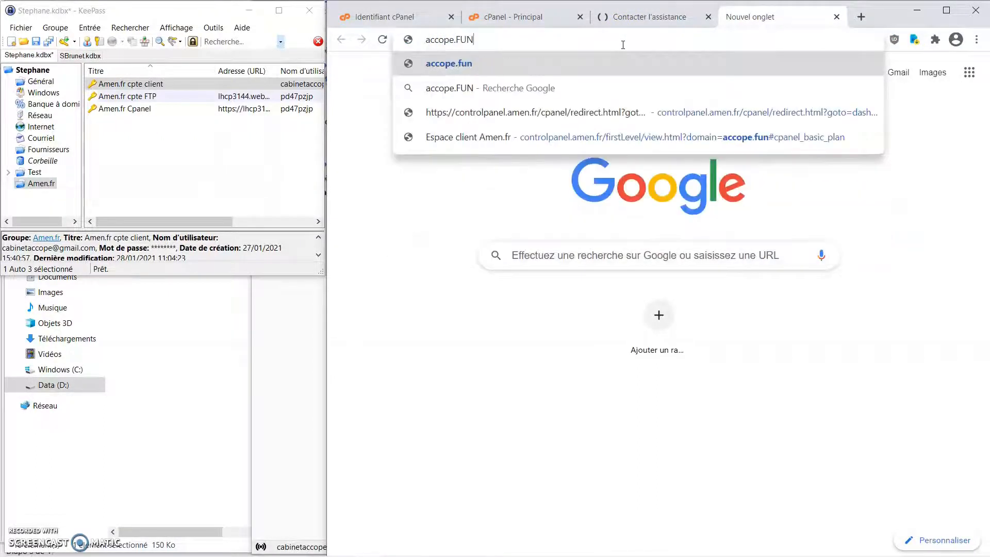
key(Return)
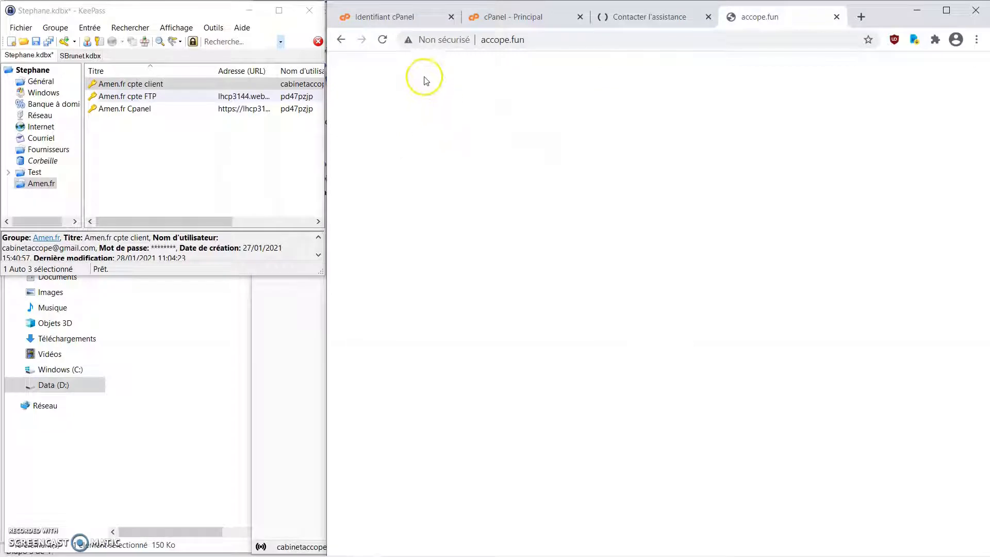
click(411, 41)
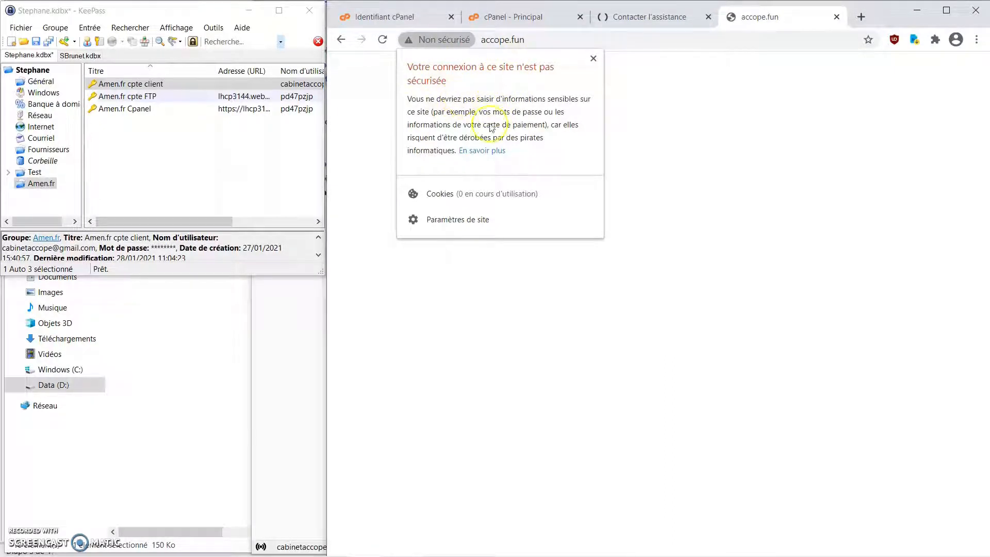
click(702, 136)
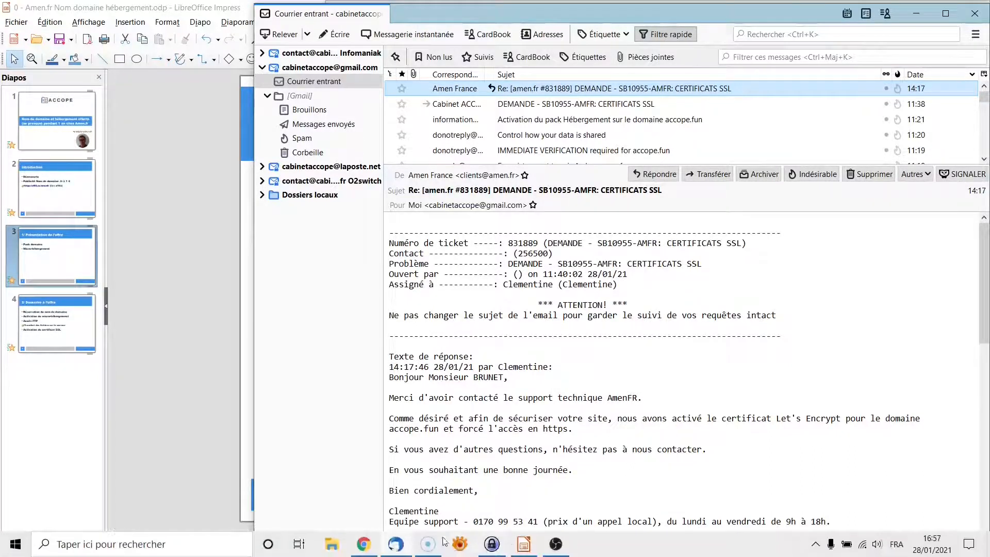
- Switch from Thunderbird back to the Chrome window showing accope.fun
click(361, 546)
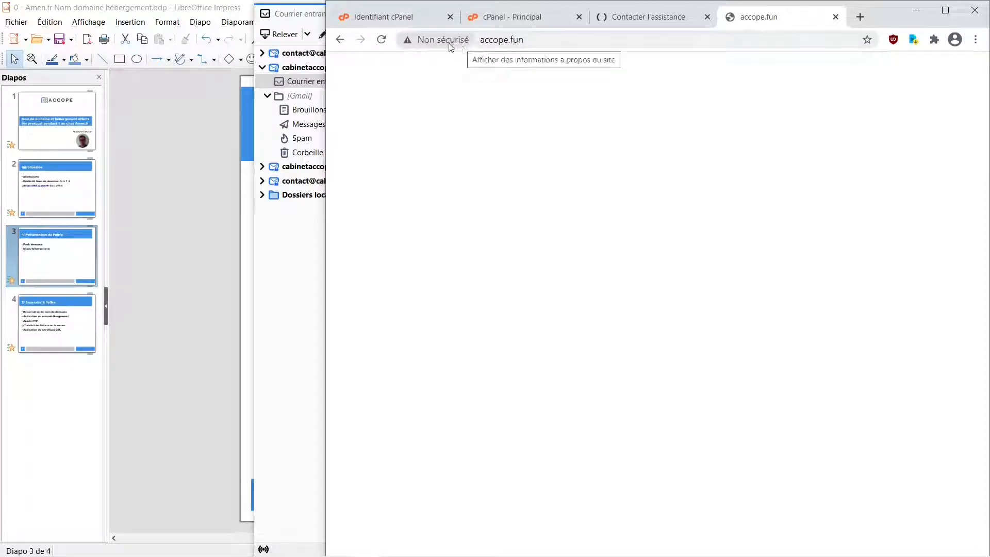
- Reload accope.fun and confirm the lock shows « La connexion est sécurisée » with a valid certificate
click(382, 40)
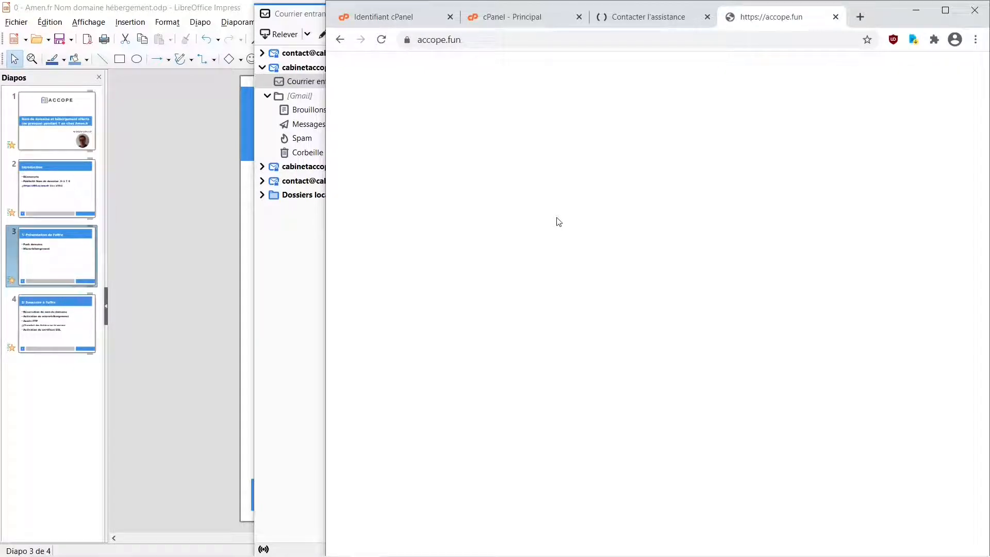
click(407, 41)
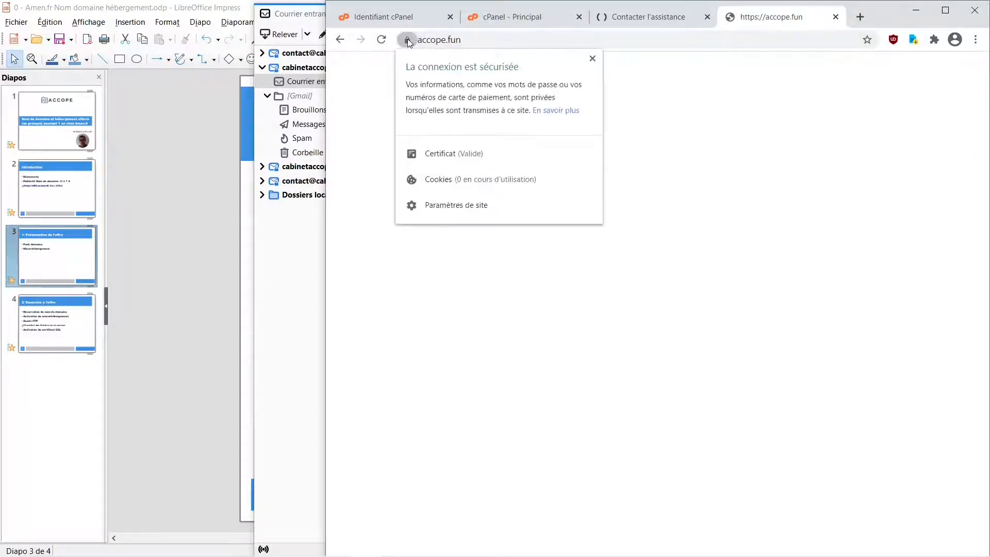